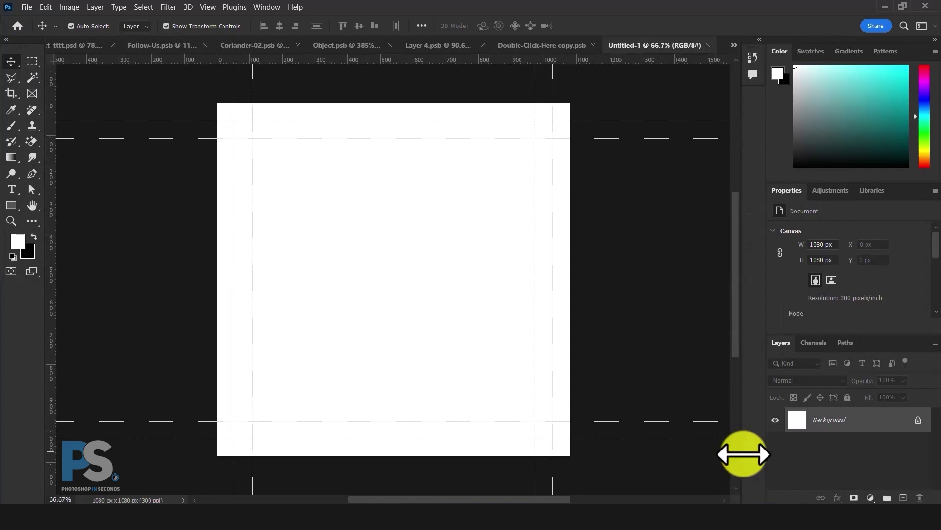
- Add a Solid Color fill layer in #140b1e and delete the original white Background layer
{"action": "left_click", "coordinate": [871, 497]}
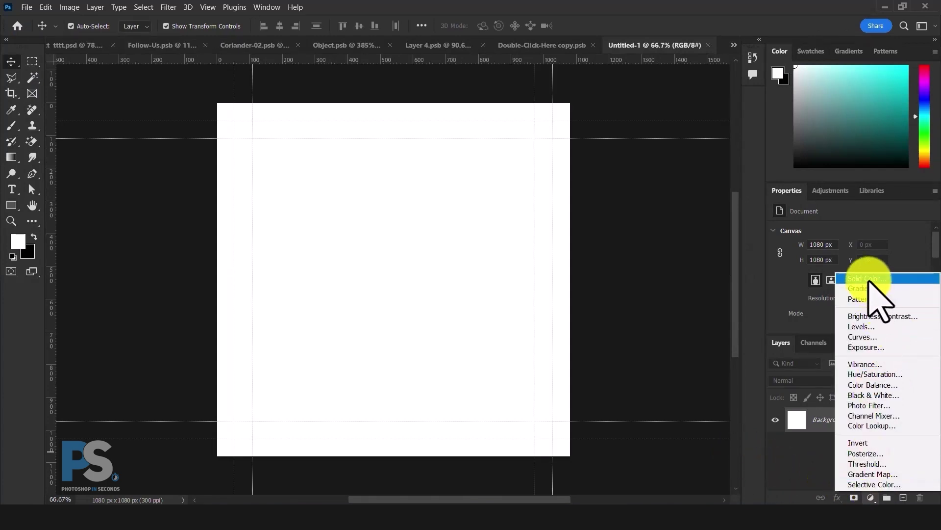
{"action": "left_click", "coordinate": [869, 279]}
{"action": "type", "text": "140b1e"}
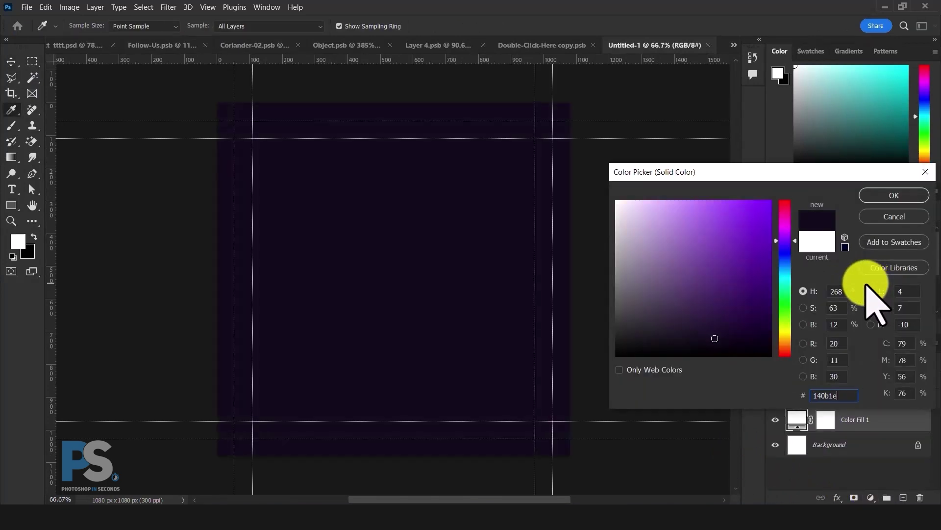
{"action": "left_click", "coordinate": [895, 195]}
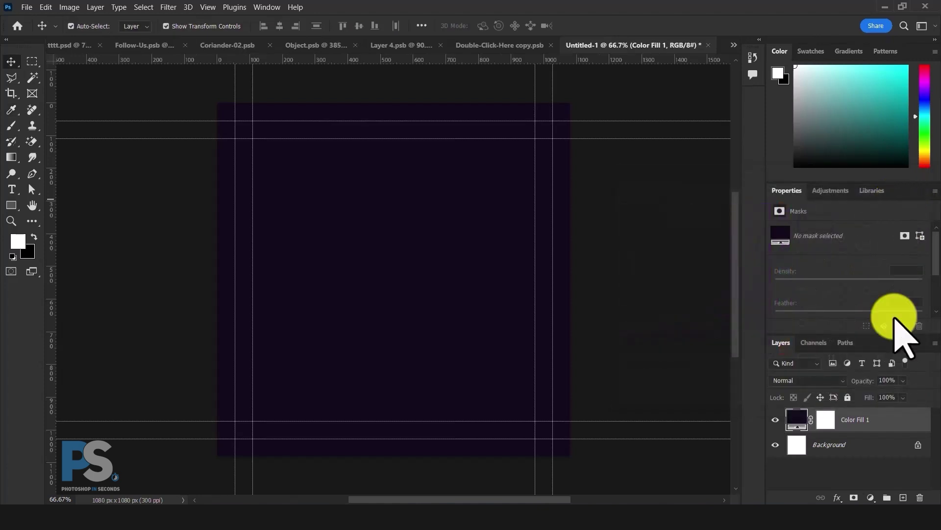
{"action": "left_click_drag", "start_coordinate": [883, 451], "coordinate": [910, 492]}
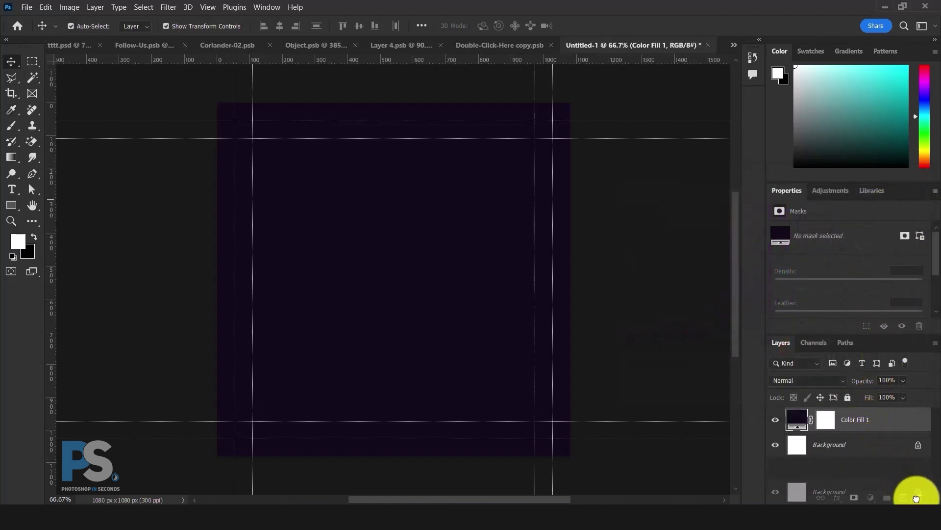
- Put the dark fill layer into a new layer group named bg
{"action": "left_click", "coordinate": [887, 497]}
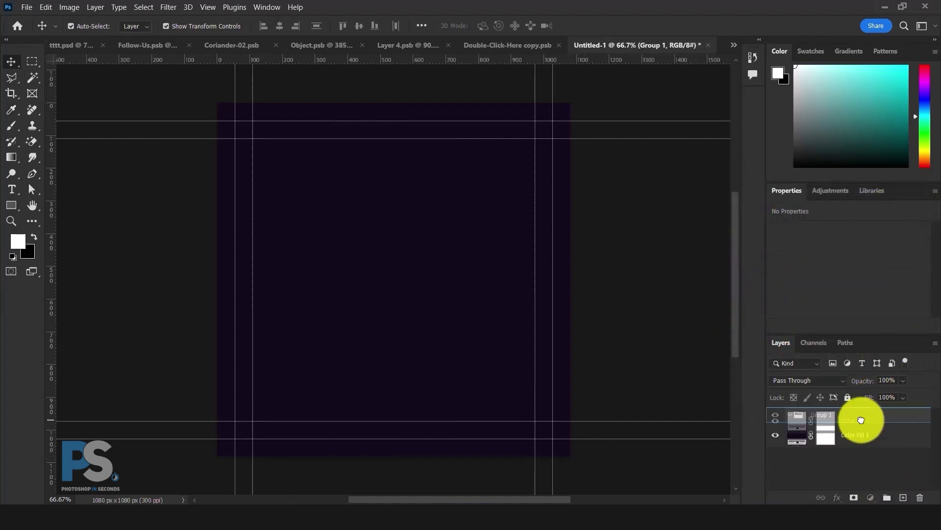
{"action": "left_click_drag", "start_coordinate": [848, 434], "coordinate": [818, 416]}
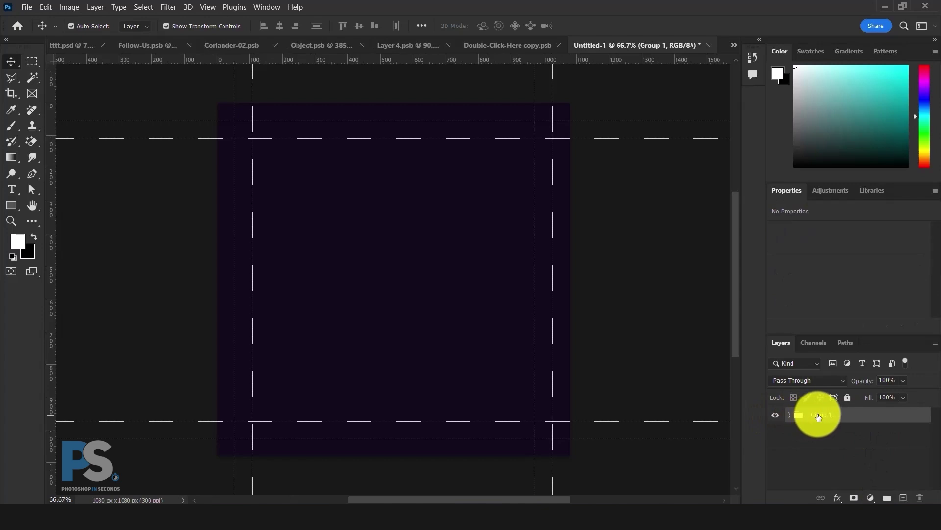
{"action": "left_click", "coordinate": [824, 439]}
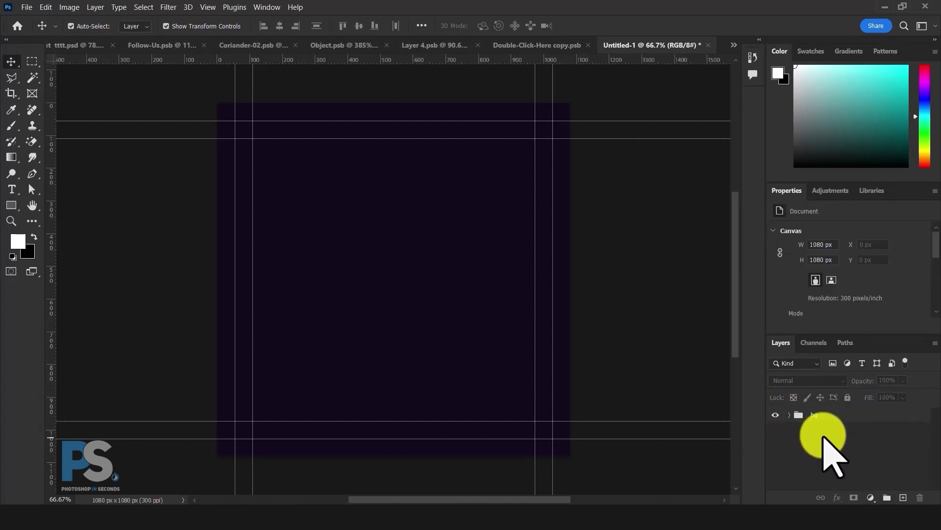
- Bring the burger from Double-Click-Here copy.psb into the Untitled-1 canvas, centered horizontally at about X 245 px, Y 347 px
{"action": "left_click", "coordinate": [530, 44]}
{"action": "left_click_drag", "start_coordinate": [479, 158], "coordinate": [407, 288]}
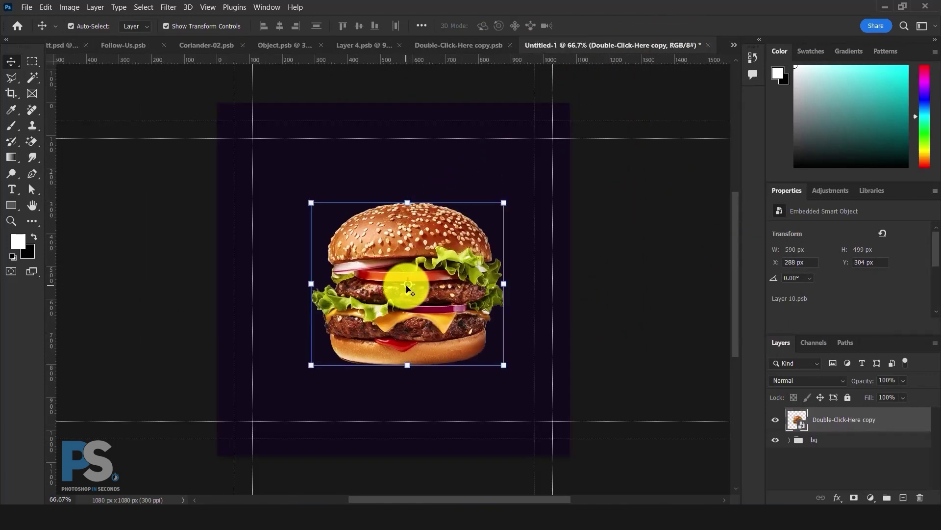
{"action": "key", "text": "ctrl+a"}
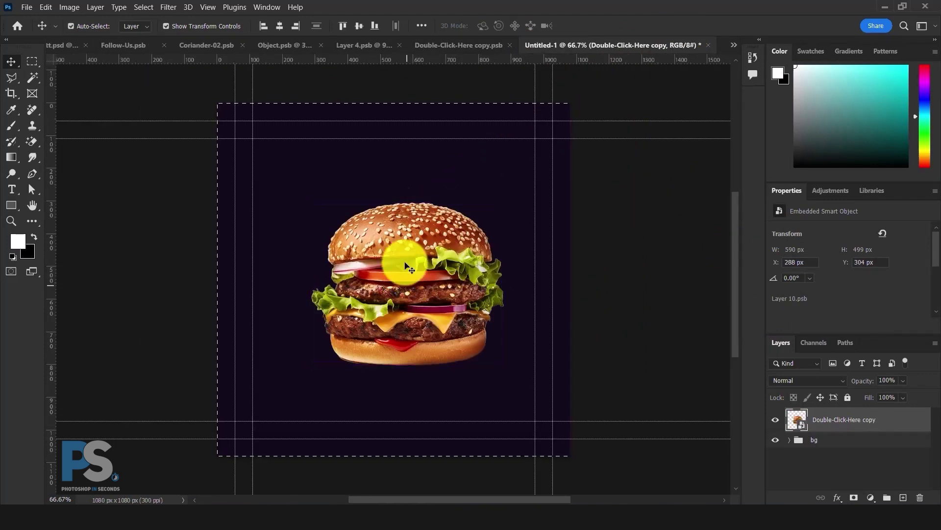
{"action": "left_click", "coordinate": [279, 25]}
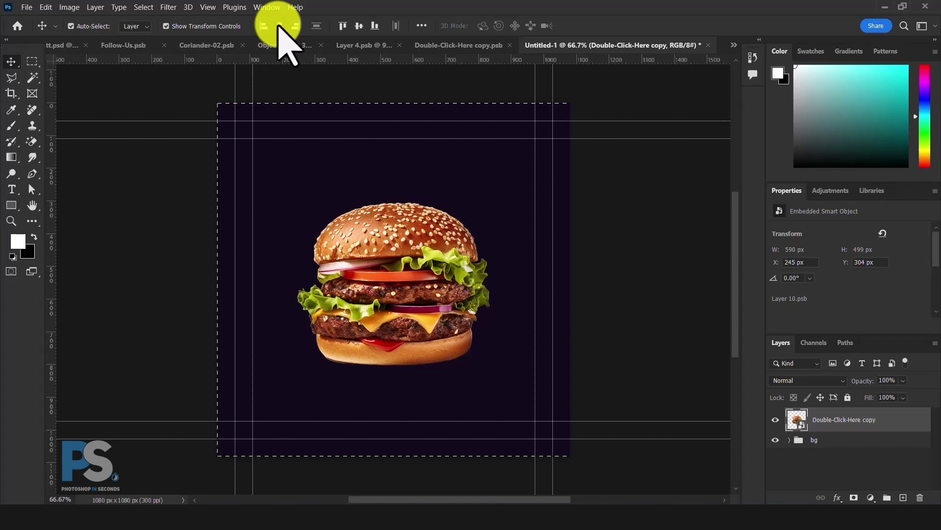
{"action": "left_click", "coordinate": [32, 61]}
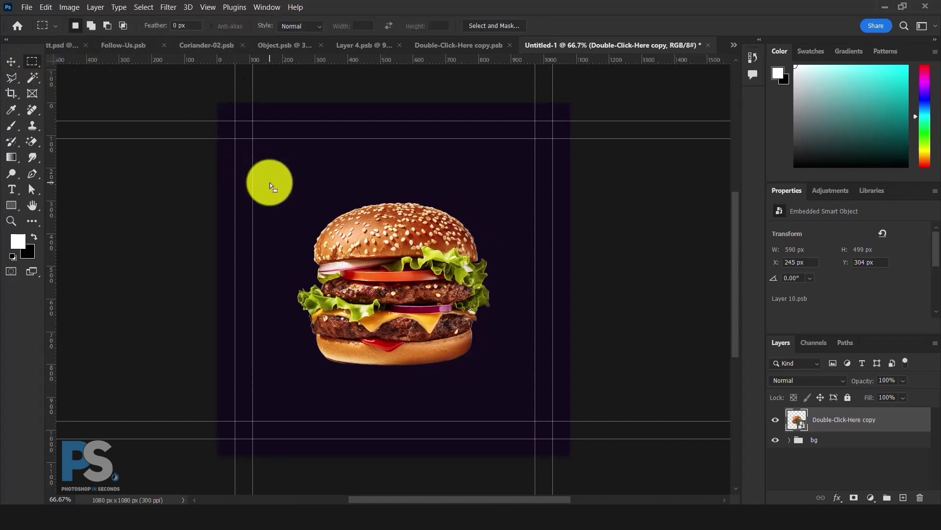
{"action": "key", "text": "v"}
{"action": "key", "text": "ctrl+d"}
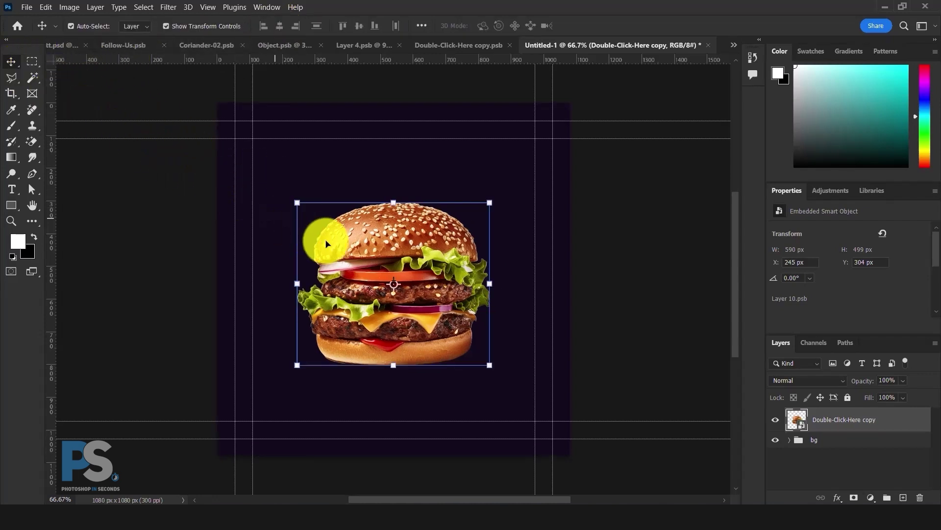
{"action": "left_click_drag", "start_coordinate": [406, 258], "coordinate": [407, 273]}
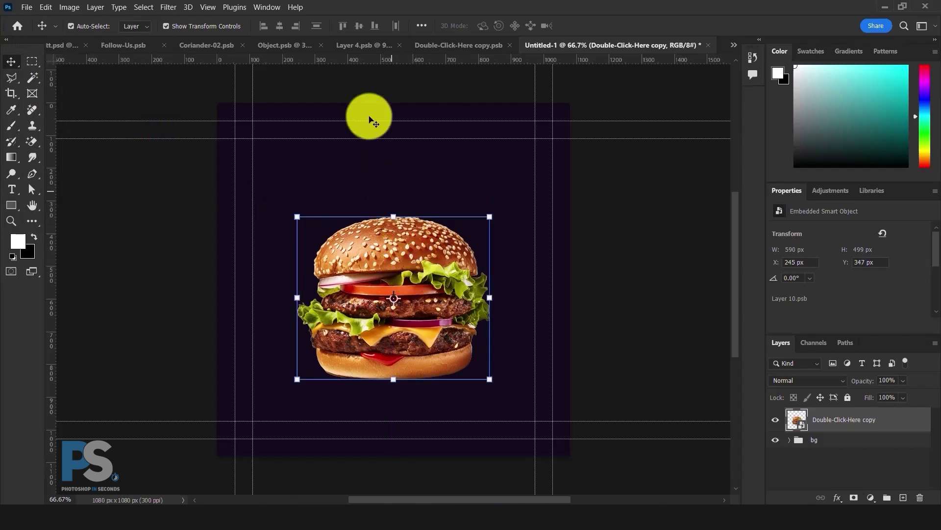
- Bring the wooden tabletop from Layer 4.psb into the lower part of the Untitled-1 canvas and place its layer beneath the burger
{"action": "left_click", "coordinate": [370, 47]}
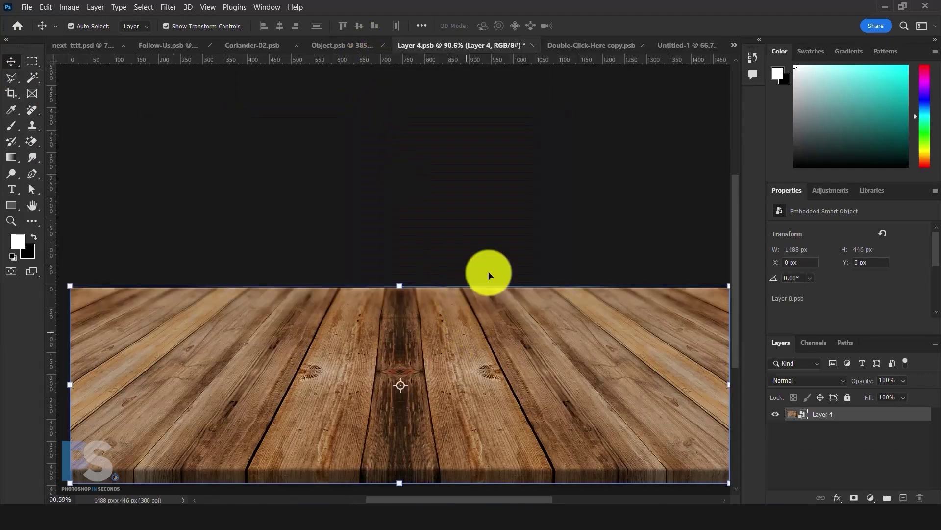
{"action": "left_click", "coordinate": [671, 49]}
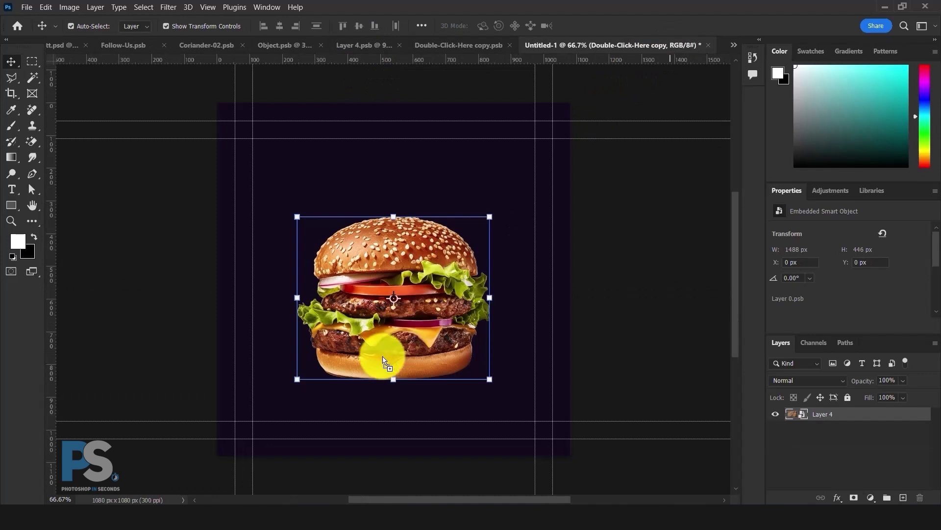
{"action": "left_click_drag", "start_coordinate": [376, 364], "coordinate": [378, 363]}
{"action": "left_click_drag", "start_coordinate": [462, 385], "coordinate": [469, 423]}
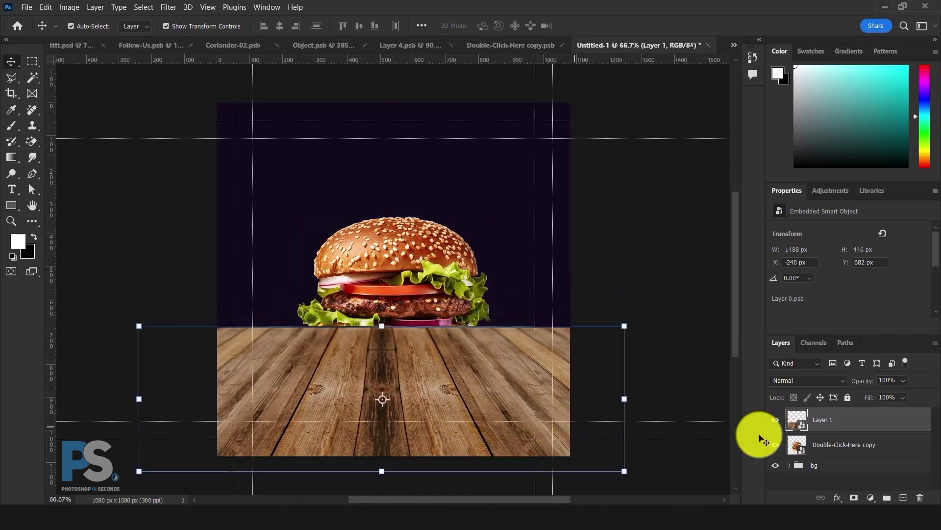
{"action": "left_click_drag", "start_coordinate": [860, 428], "coordinate": [845, 454]}
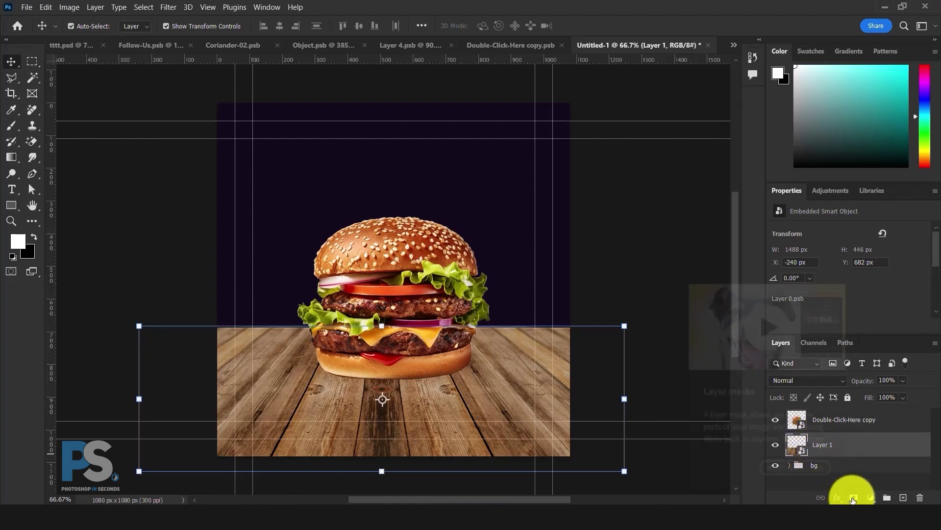
- Add a layer mask to the wooden tabletop and fade its edges into the background with a soft black 800 px brush at 0% hardness
{"action": "left_click", "coordinate": [854, 498]}
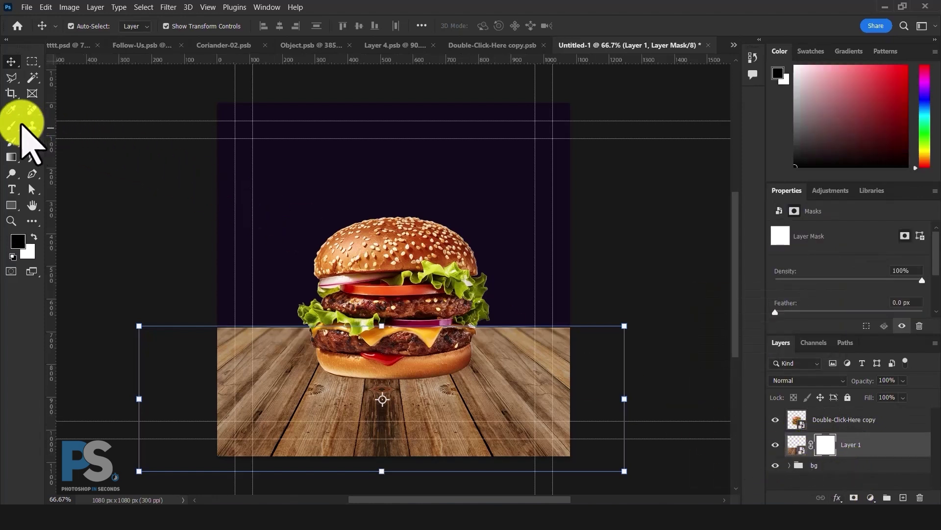
{"action": "left_click", "coordinate": [12, 125]}
{"action": "key", "text": "x"}
{"action": "right_click", "coordinate": [282, 238]}
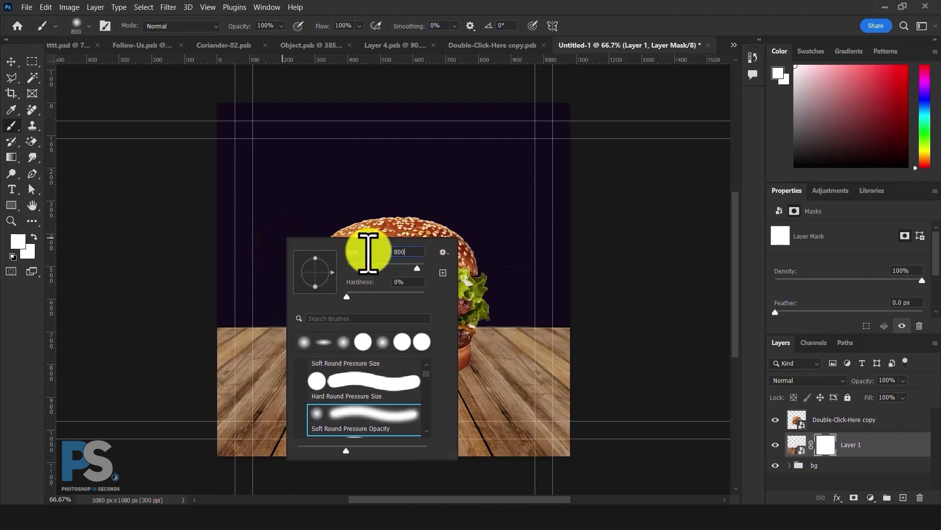
{"action": "key", "text": "Return"}
{"action": "key", "text": "x"}
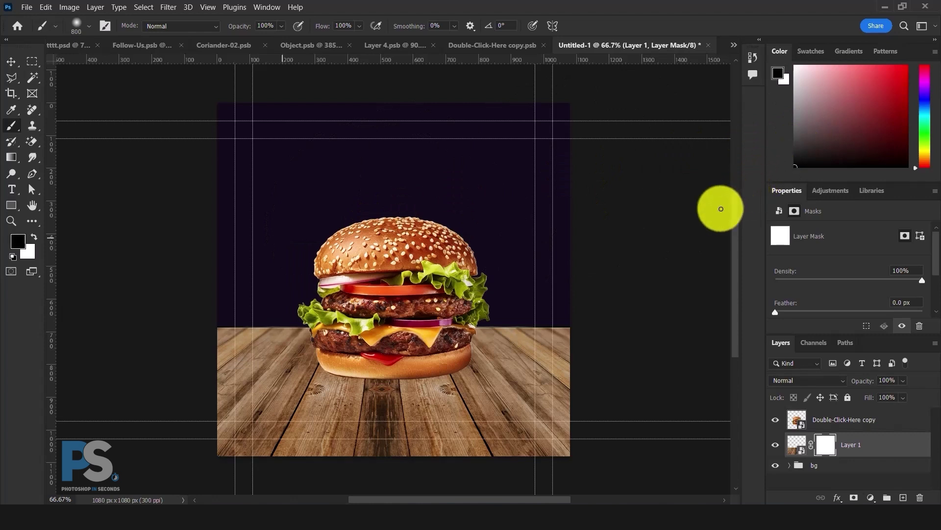
{"action": "scroll", "coordinate": [524, 249], "scroll_direction": "down", "scroll_amount": 1}
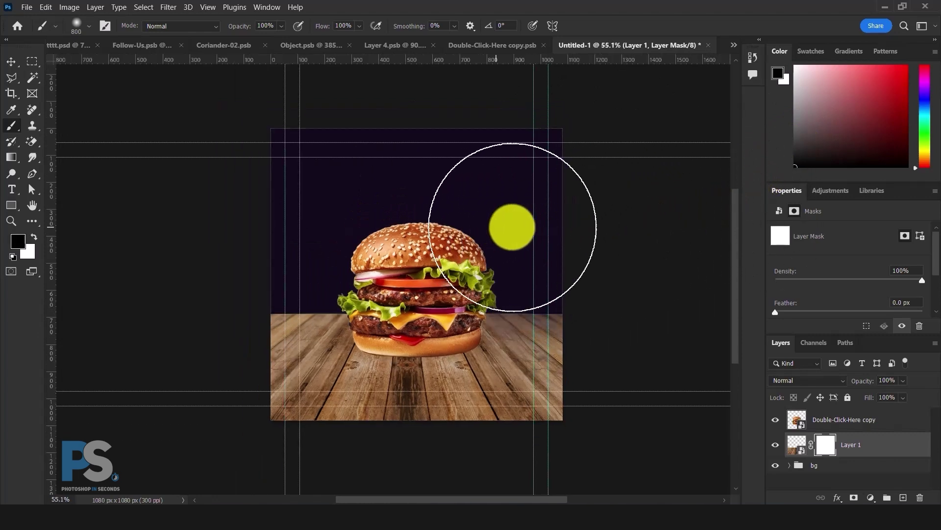
{"action": "mouse_move", "coordinate": [513, 227]}
{"action": "left_mouse_down"}
{"action": "mouse_move", "coordinate": [273, 217]}
{"action": "mouse_move", "coordinate": [309, 219]}
{"action": "mouse_move", "coordinate": [280, 227]}
{"action": "mouse_move", "coordinate": [489, 223]}
{"action": "mouse_move", "coordinate": [399, 225]}
{"action": "left_mouse_up"}
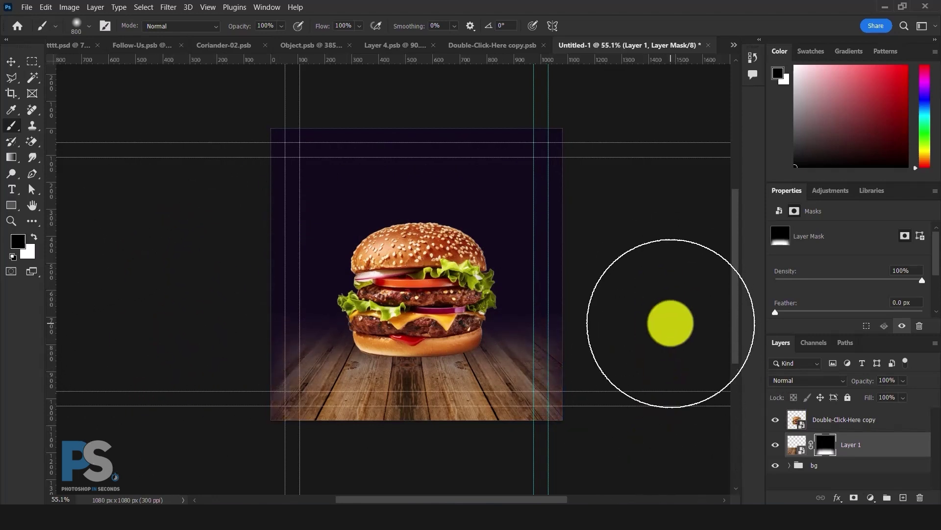
{"action": "scroll", "coordinate": [670, 323], "scroll_direction": "down", "scroll_amount": 3}
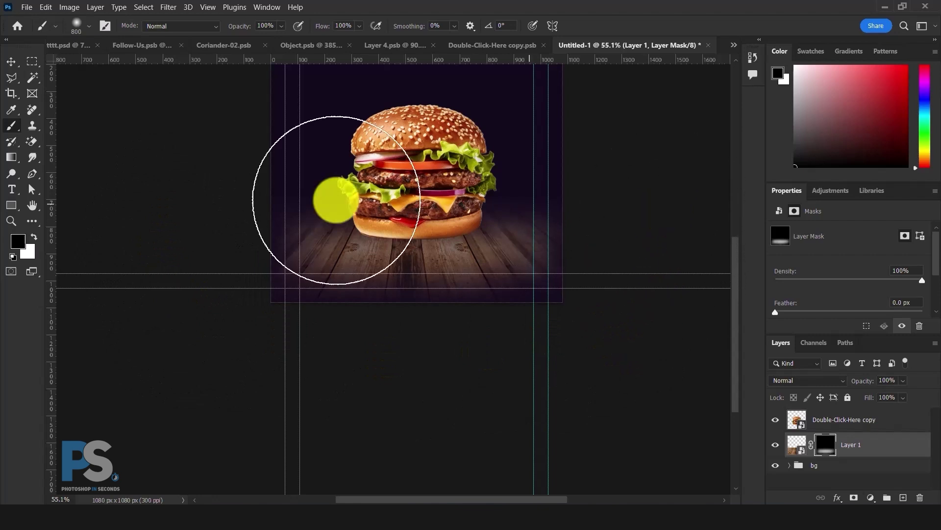
- Set the blend mode of the wooden tabletop layer to Linear Dodge (Add)
{"action": "left_click", "coordinate": [11, 220]}
{"action": "left_click_drag", "start_coordinate": [367, 200], "coordinate": [374, 199]}
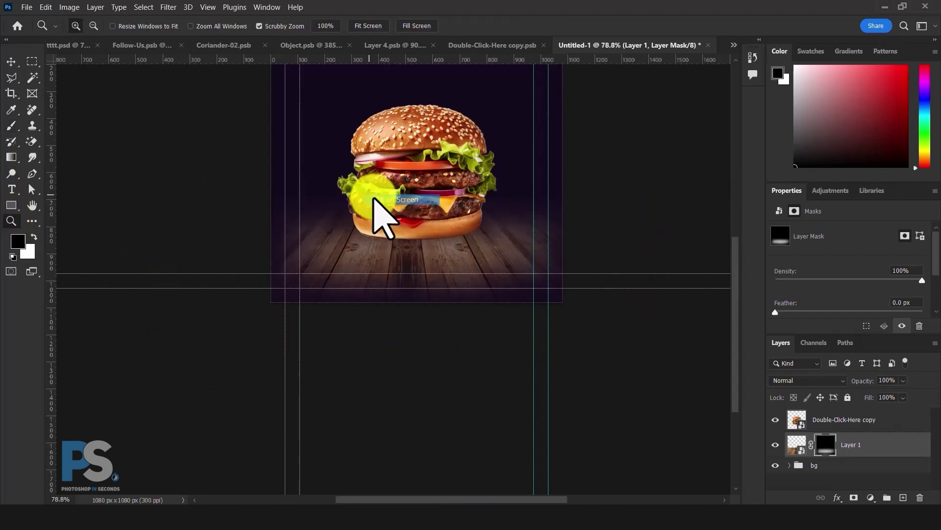
{"action": "left_click", "coordinate": [11, 61]}
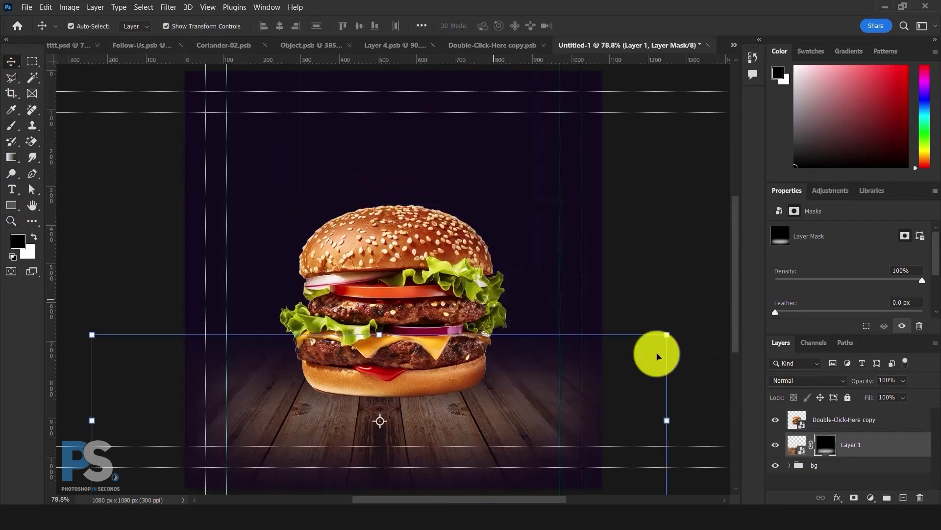
{"action": "left_click", "coordinate": [871, 444]}
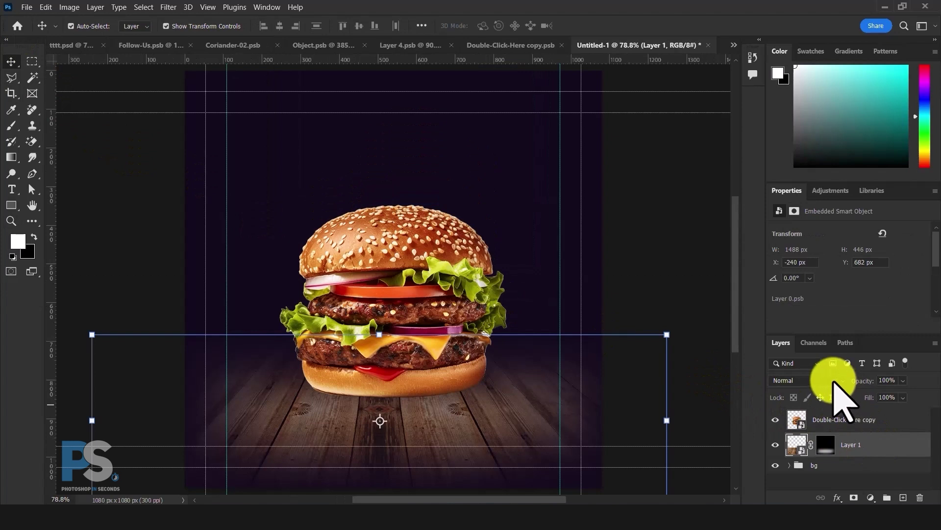
{"action": "left_click", "coordinate": [833, 381]}
{"action": "left_click", "coordinate": [815, 331]}
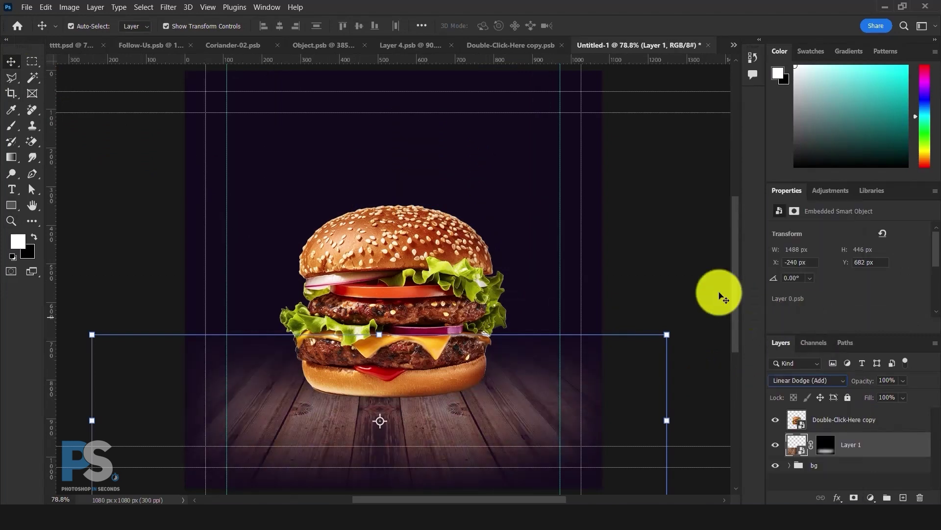
- Duplicate the burger layer and move the duplicate together with the wooden tabletop layer into the bg group
{"action": "left_click", "coordinate": [450, 275]}
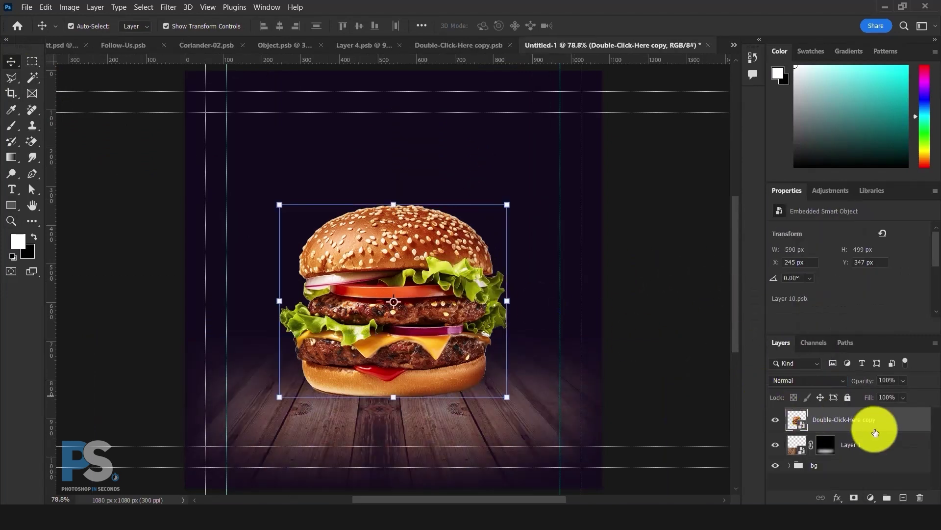
{"action": "left_click_drag", "start_coordinate": [876, 432], "coordinate": [903, 496]}
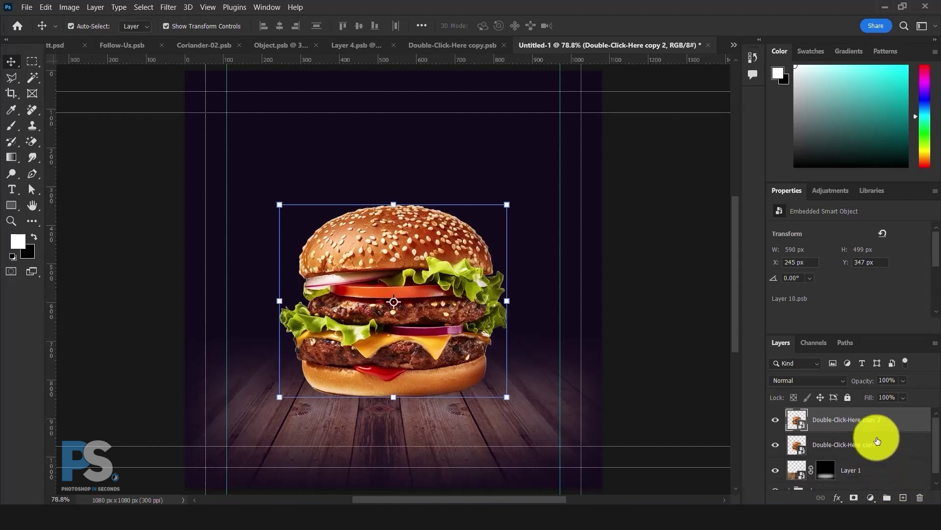
{"action": "left_click_drag", "start_coordinate": [877, 441], "coordinate": [809, 486]}
{"action": "left_click", "coordinate": [874, 457], "text": "shift"}
- Set the duplicate burger's opacity to 10% and enlarge it upward behind the main burger to about 915 × 775 px
{"action": "left_click", "coordinate": [851, 461]}
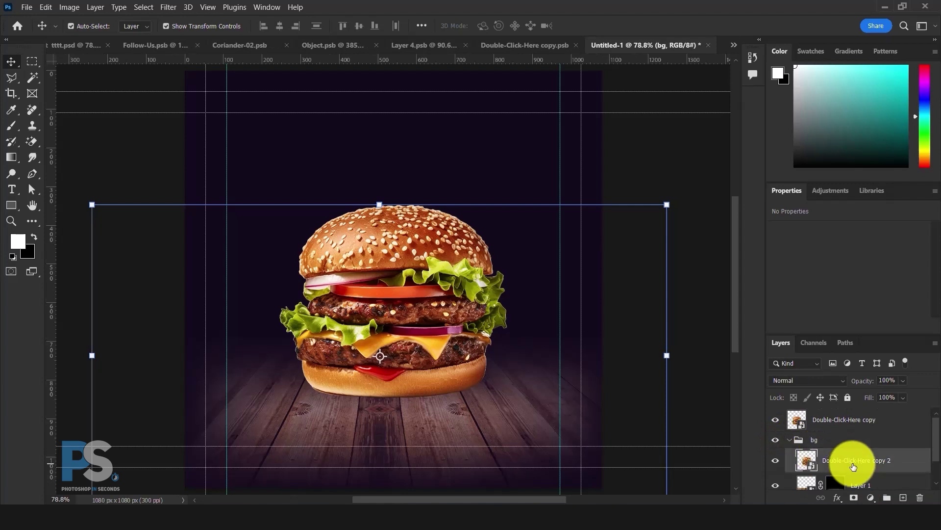
{"action": "left_click", "coordinate": [897, 380]}
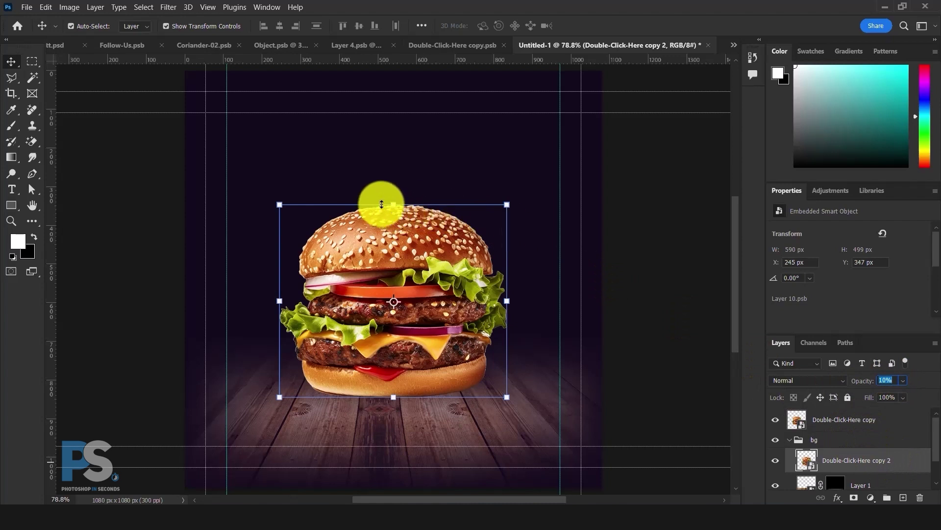
{"action": "left_click_drag", "start_coordinate": [393, 201], "coordinate": [398, 92]}
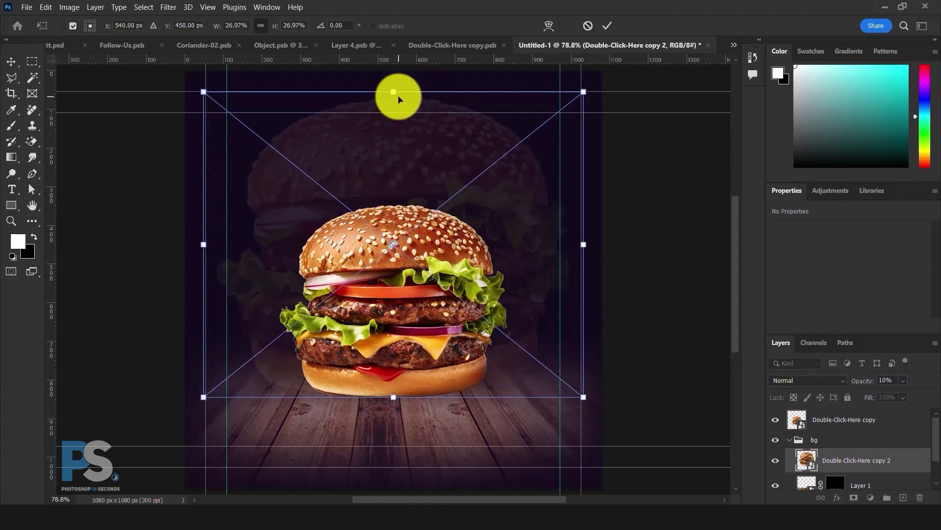
{"action": "key", "text": "Return"}
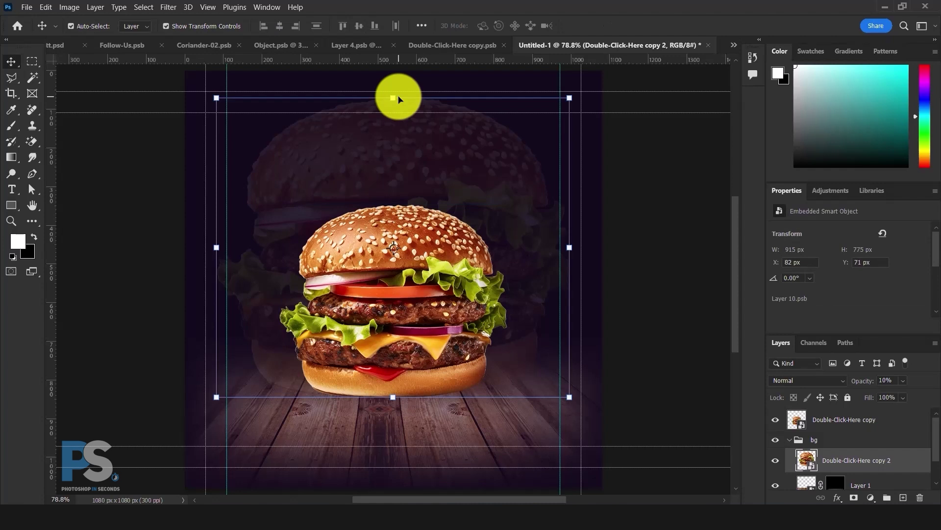
- Apply a Gaussian Blur with a 5.0 px radius to the faded burger backdrop and collapse the bg group
{"action": "left_click", "coordinate": [169, 7]}
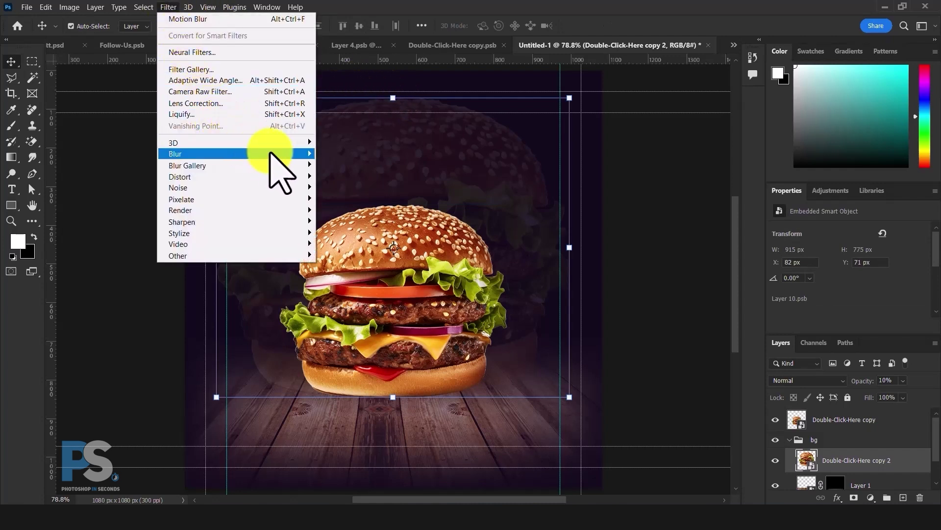
{"action": "mouse_move", "coordinate": [296, 156]}
{"action": "left_click", "coordinate": [350, 199]}
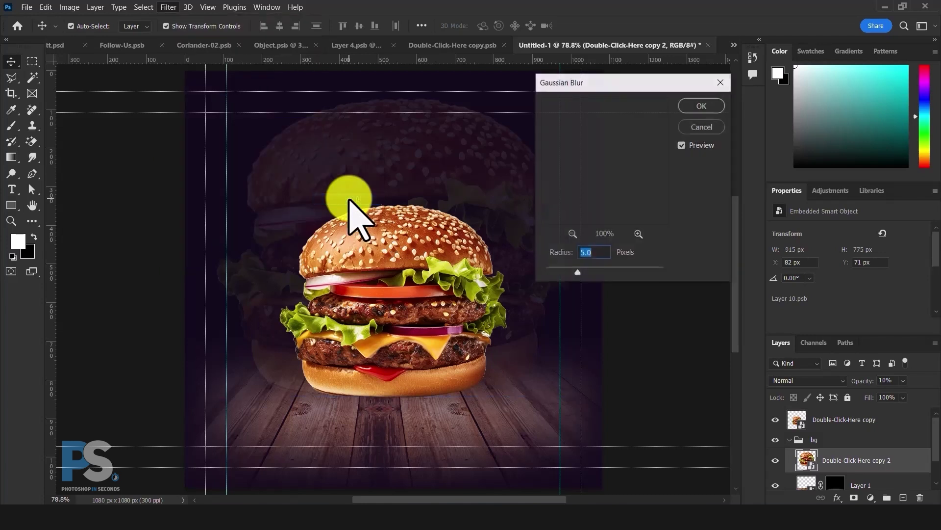
{"action": "key", "text": "Return"}
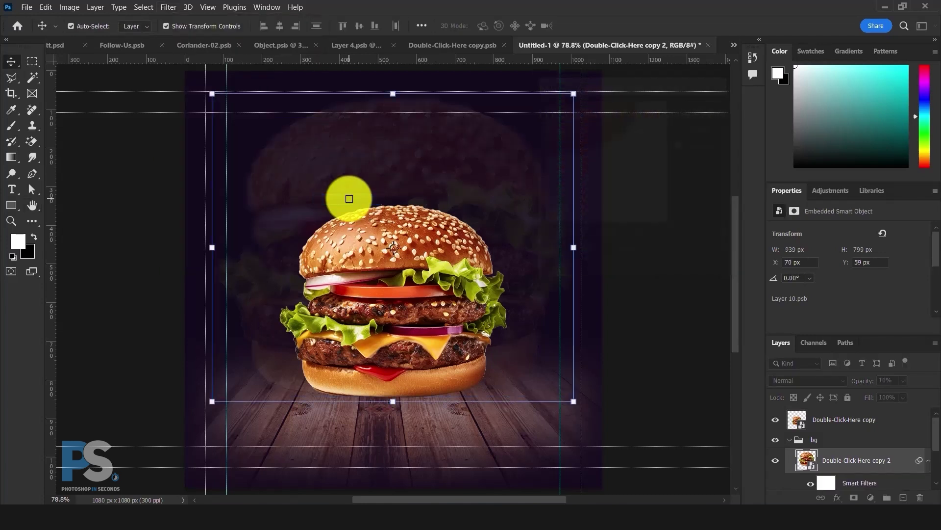
{"action": "left_click", "coordinate": [637, 288]}
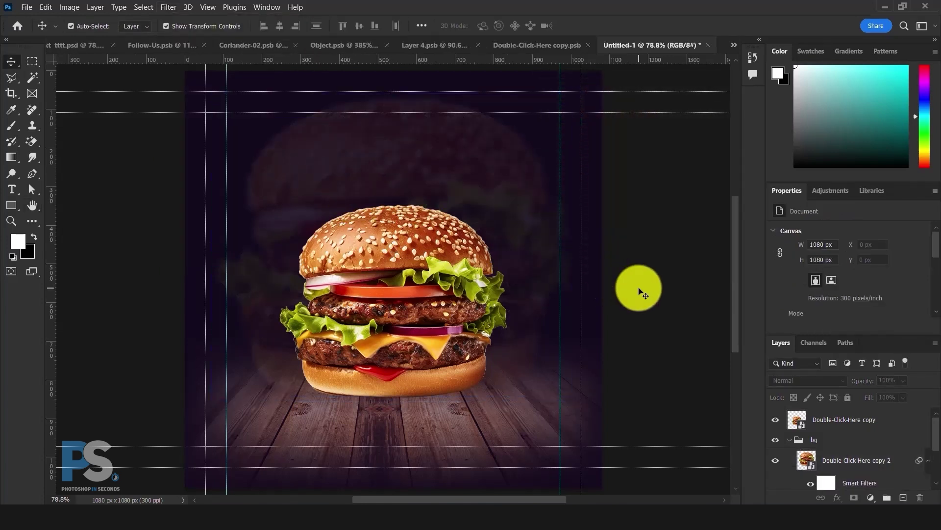
{"action": "left_click", "coordinate": [790, 440]}
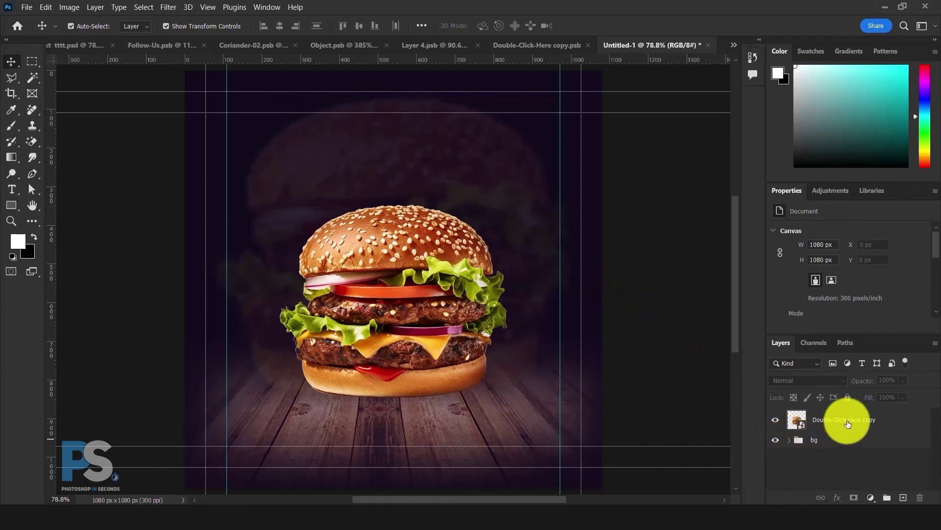
- Add a blue Color Dodge inner shadow to the main burger at 79% opacity, 229 px distance and 133 px size
{"action": "left_click", "coordinate": [840, 420]}
{"action": "left_click", "coordinate": [837, 497]}
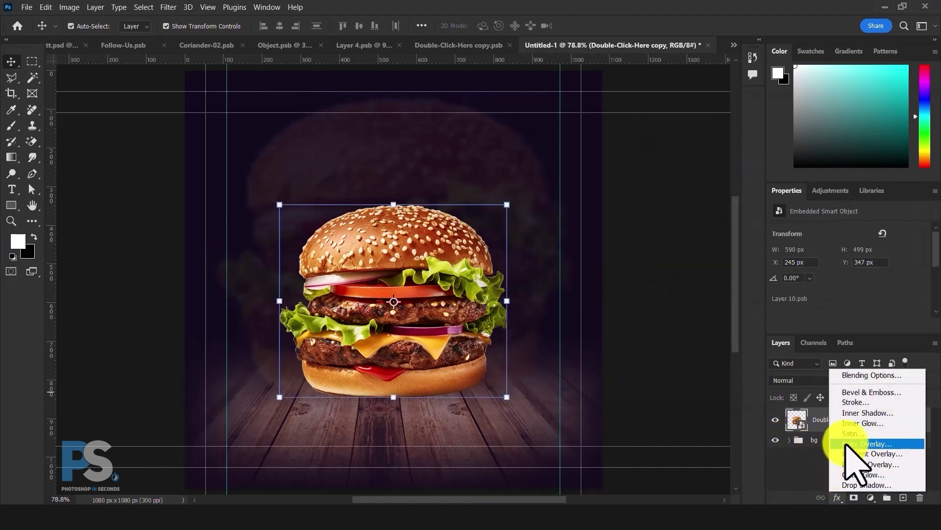
{"action": "left_click", "coordinate": [853, 415]}
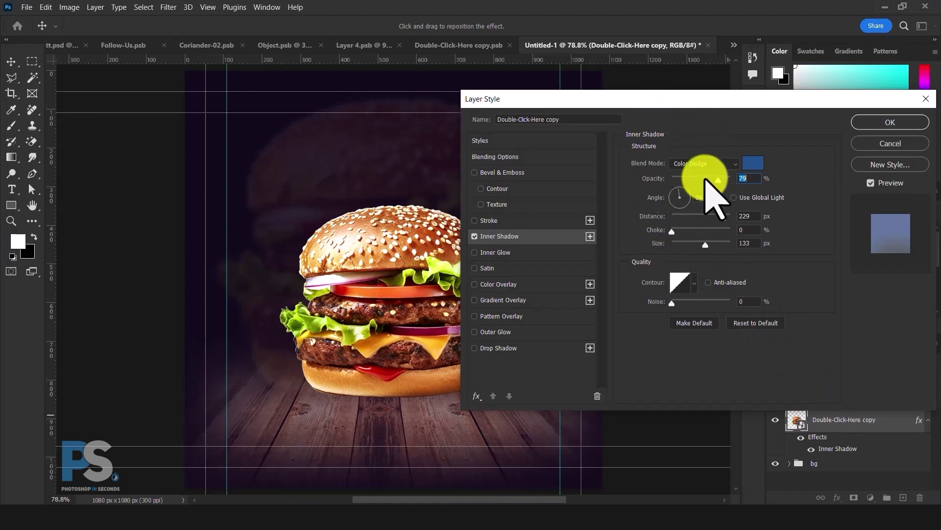
{"action": "left_click", "coordinate": [878, 123]}
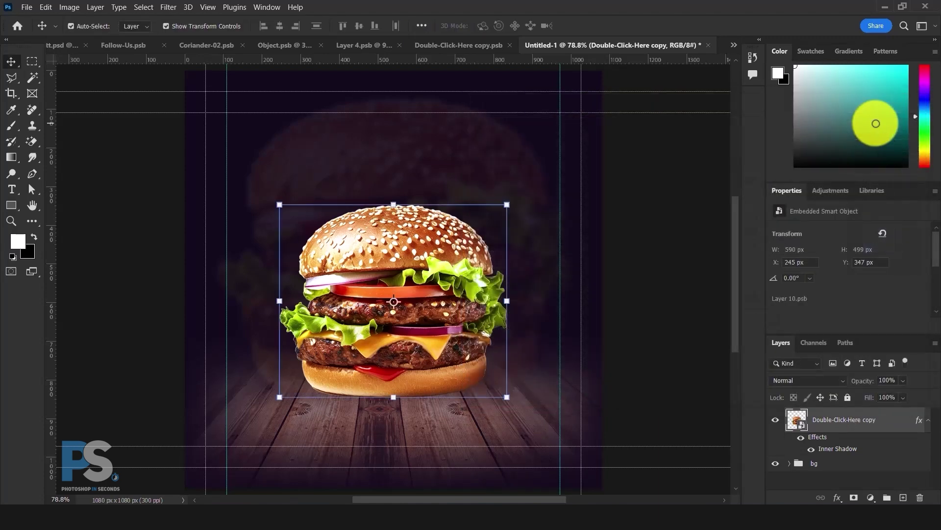
- Create a new layer above the main burger, group both layers, and select the new layer inside the expanded group
{"action": "left_click", "coordinate": [903, 498]}
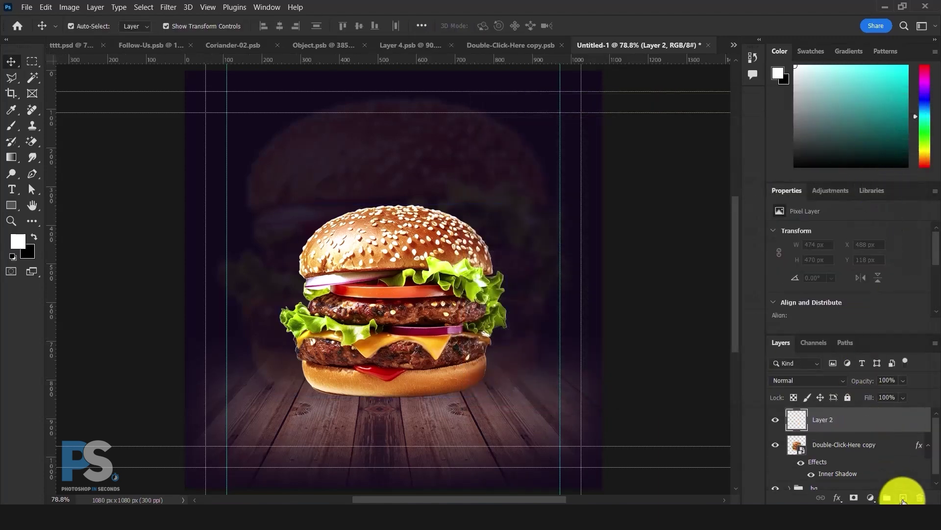
{"action": "left_click", "coordinate": [887, 499]}
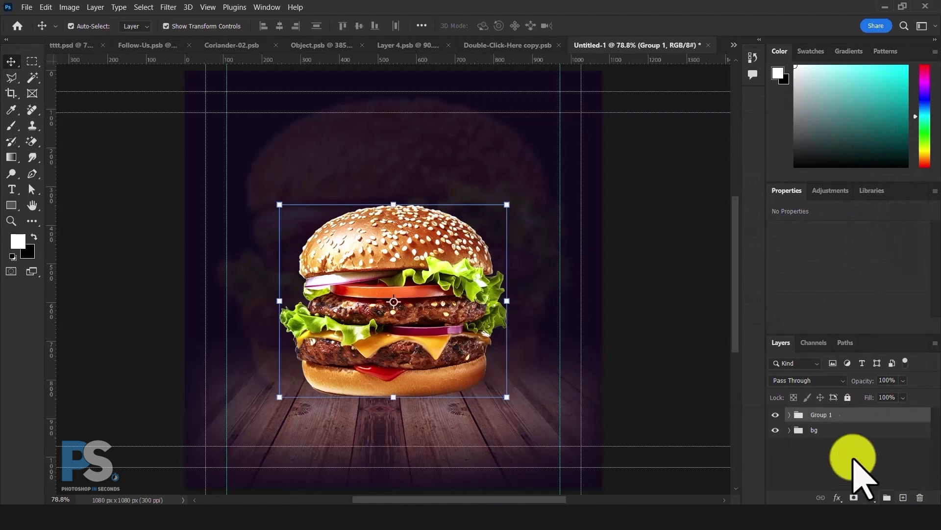
{"action": "left_click", "coordinate": [790, 415]}
{"action": "left_click", "coordinate": [848, 435]}
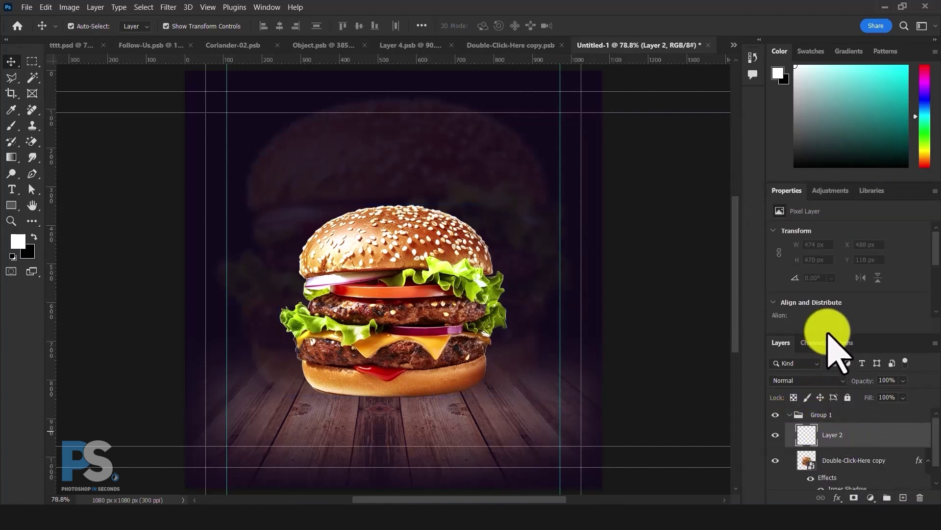
{"action": "left_click_drag", "start_coordinate": [827, 334], "coordinate": [819, 301]}
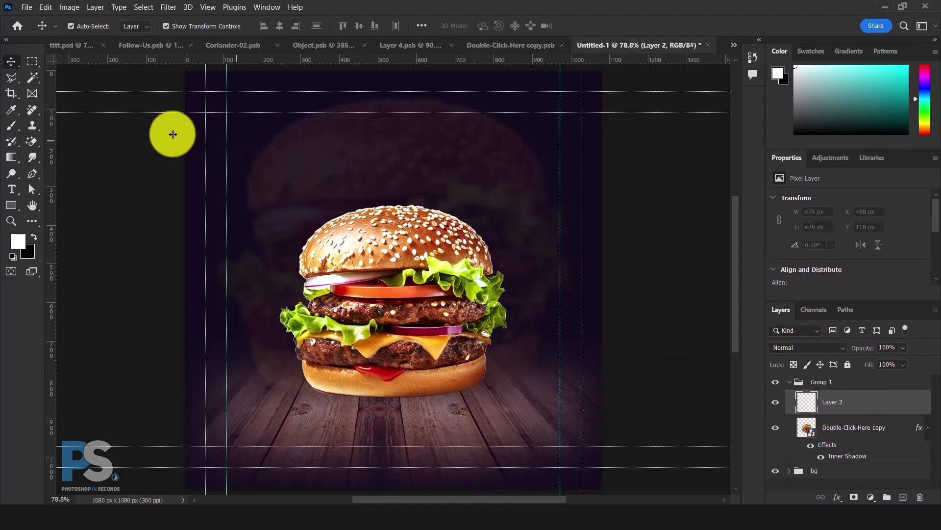
- Paint a soft glow over the burger's centre with the 800 px brush in a purple sampled from the backdrop
{"action": "left_click", "coordinate": [11, 125]}
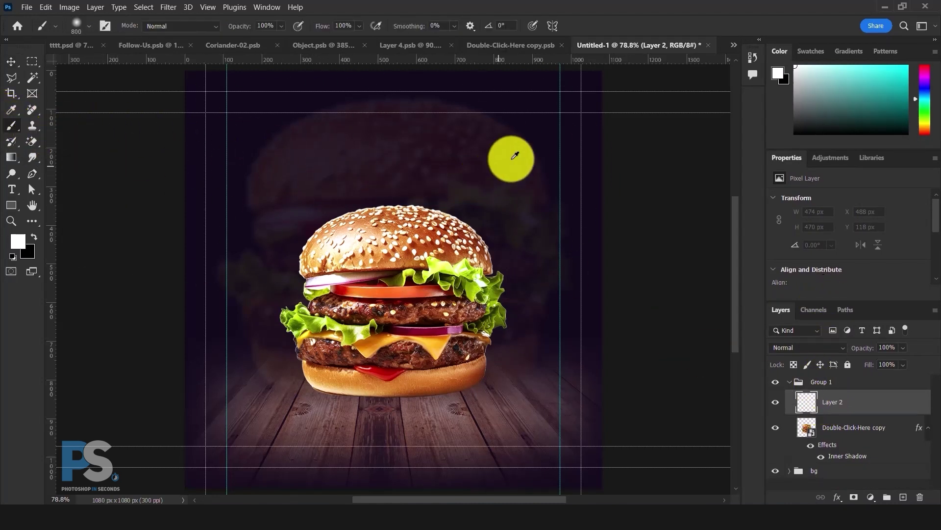
{"action": "left_click", "coordinate": [549, 129], "text": "alt"}
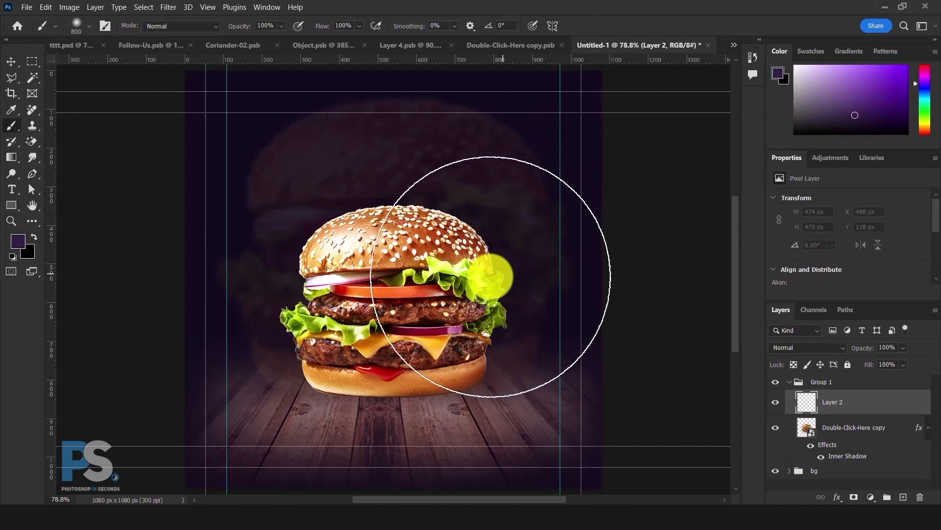
{"action": "left_click", "coordinate": [393, 291]}
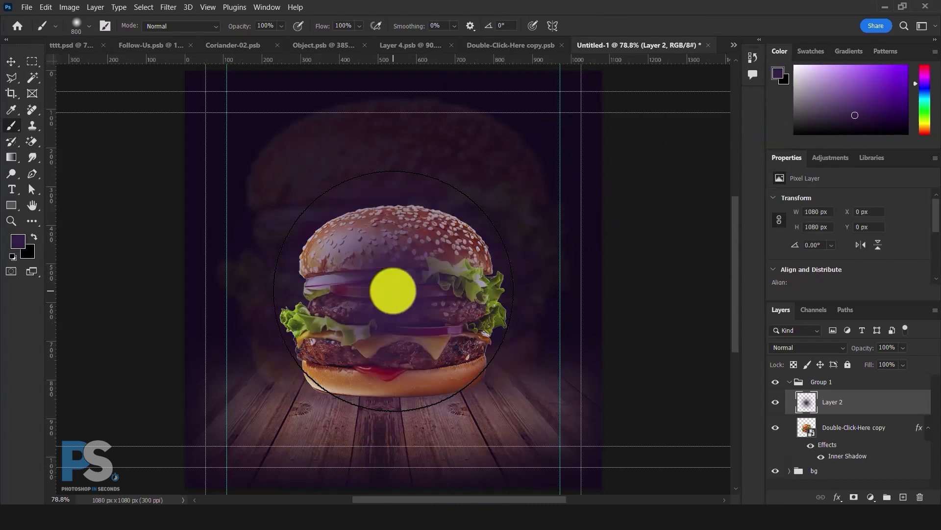
{"action": "left_click_drag", "start_coordinate": [393, 291], "coordinate": [431, 296]}
- Set the purple glow layer to Linear Dodge (Add) and move it below the burger to the top of the bg group
{"action": "left_click", "coordinate": [796, 348]}
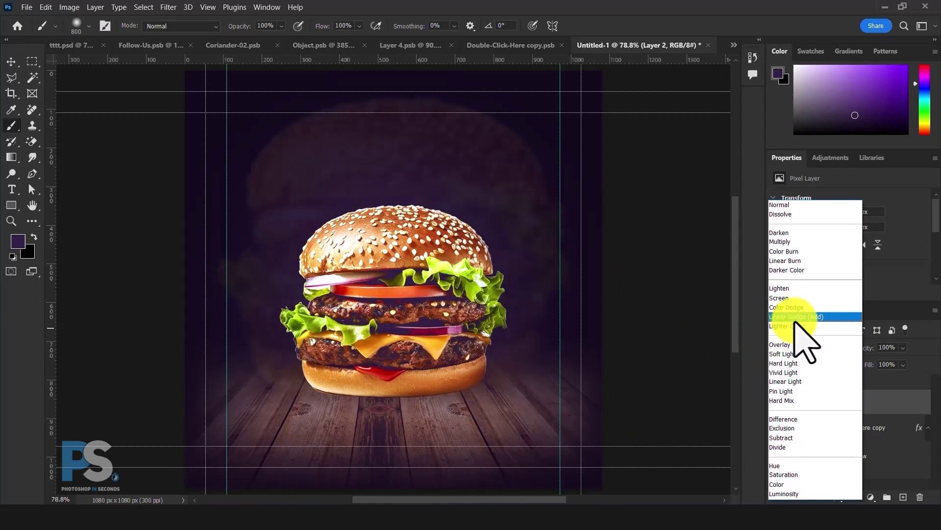
{"action": "left_click", "coordinate": [795, 317]}
{"action": "mouse_move", "coordinate": [840, 392]}
{"action": "left_mouse_down"}
{"action": "mouse_move", "coordinate": [858, 435]}
{"action": "mouse_move", "coordinate": [855, 470]}
{"action": "mouse_move", "coordinate": [852, 462]}
{"action": "left_mouse_up"}
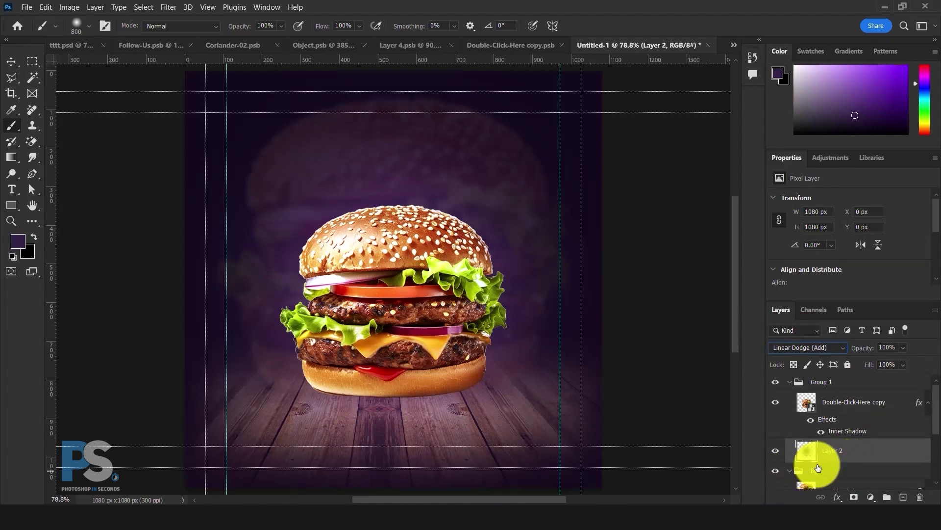
{"action": "left_click_drag", "start_coordinate": [818, 467], "coordinate": [836, 448]}
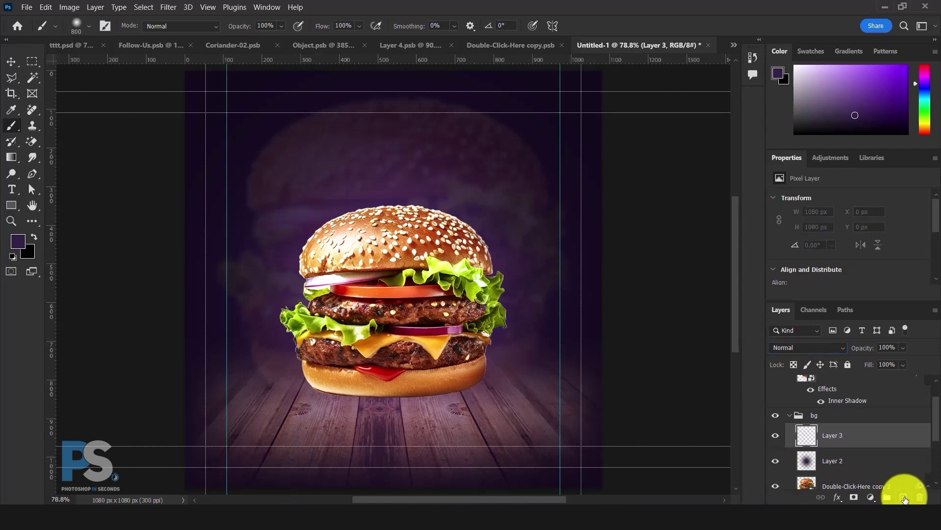
- On a new layer in the bg group, paint a muted reddish-brown glow behind the bun's top with a 450 px soft brush
{"action": "left_click", "coordinate": [412, 245], "text": "alt"}
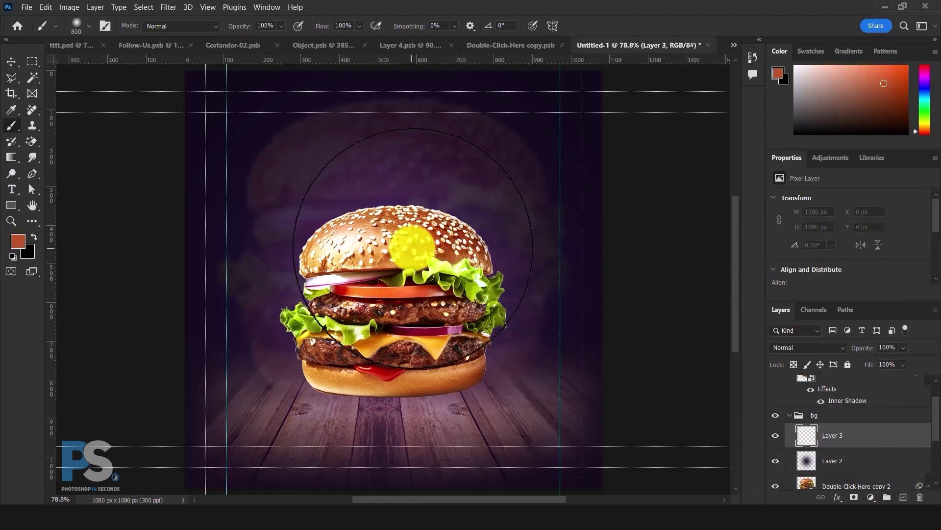
{"action": "left_click", "coordinate": [852, 104]}
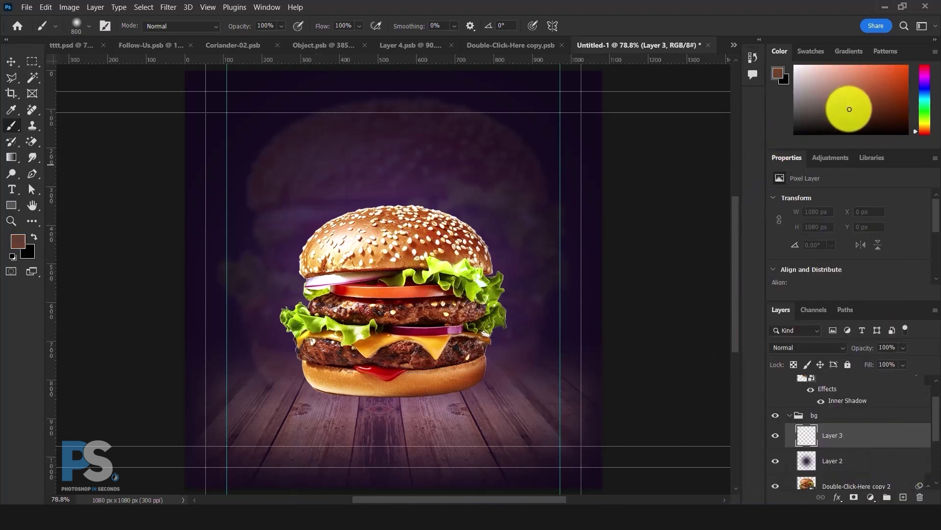
{"action": "right_click", "coordinate": [403, 247]}
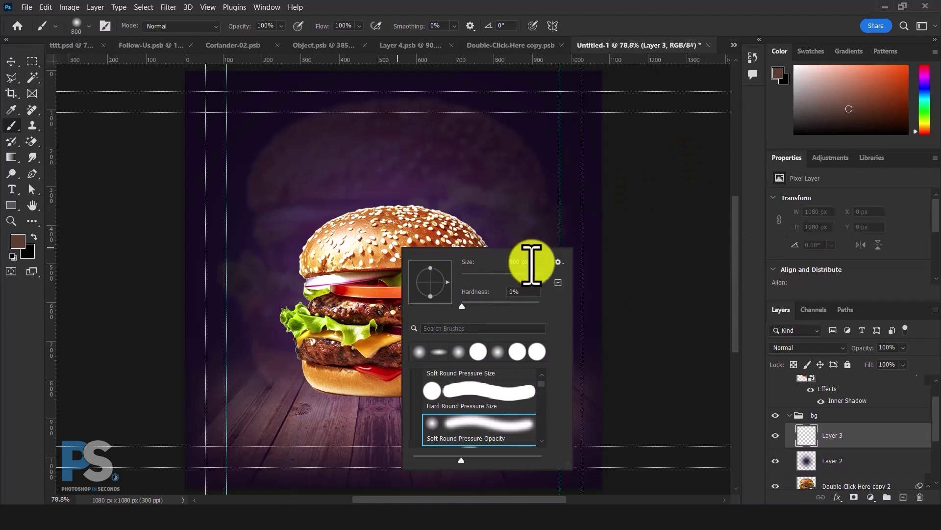
{"action": "left_click_drag", "start_coordinate": [532, 265], "coordinate": [475, 263]}
{"action": "type", "text": "450"}
{"action": "left_click", "coordinate": [402, 204]}
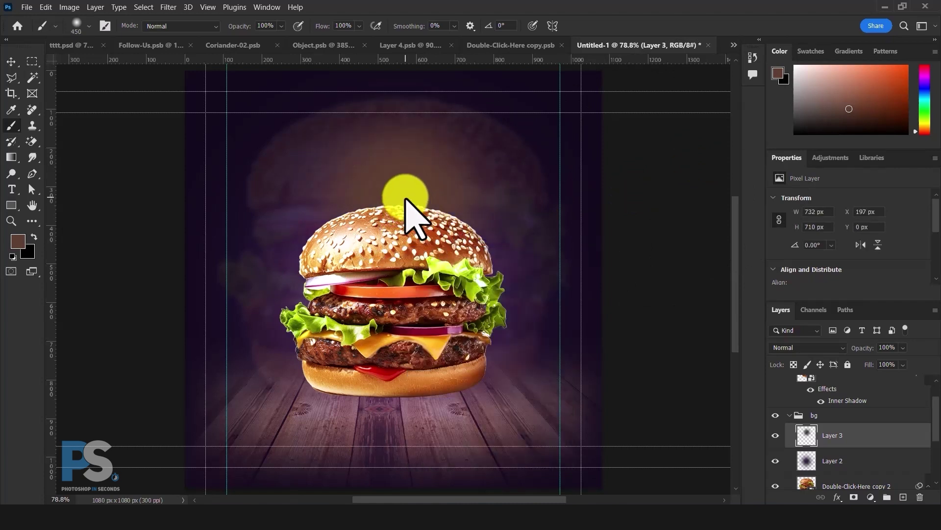
- Set the reddish-brown glow layer to Linear Dodge (Add) at 45% opacity and collapse both layer groups
{"action": "left_click", "coordinate": [780, 346]}
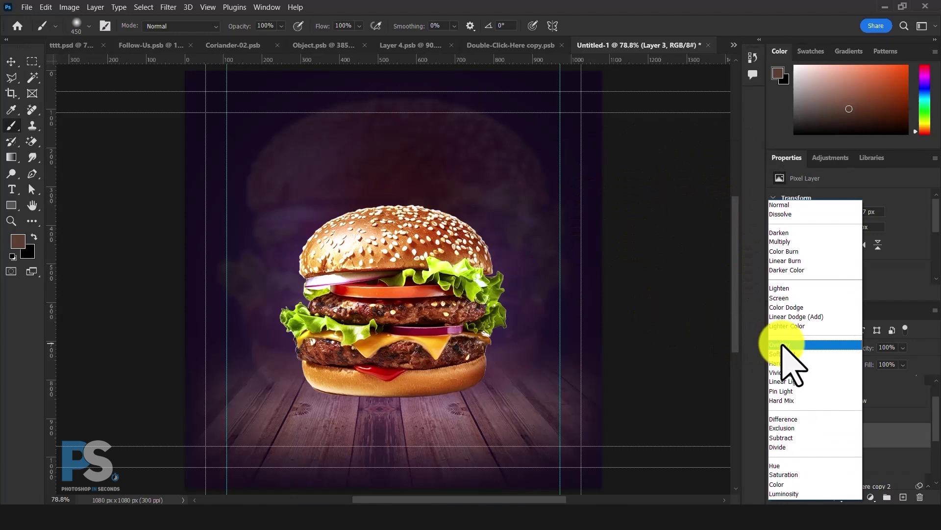
{"action": "left_click", "coordinate": [788, 316]}
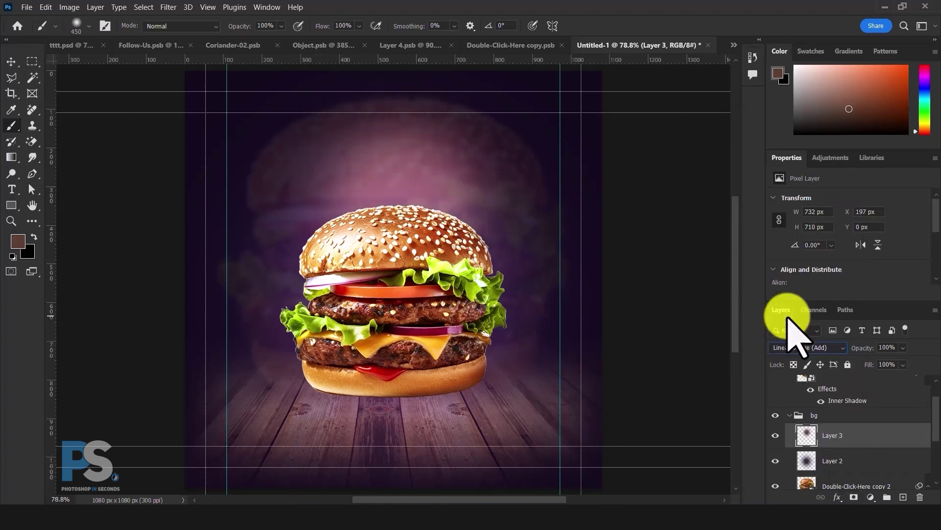
{"action": "double_click", "coordinate": [885, 347]}
{"action": "type", "text": "45"}
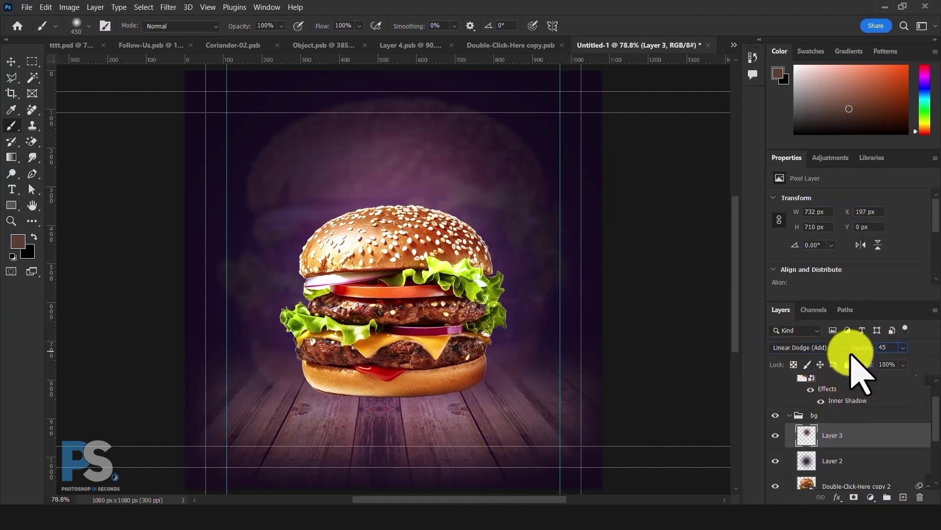
{"action": "left_click", "coordinate": [789, 416]}
{"action": "left_click", "coordinate": [788, 382]}
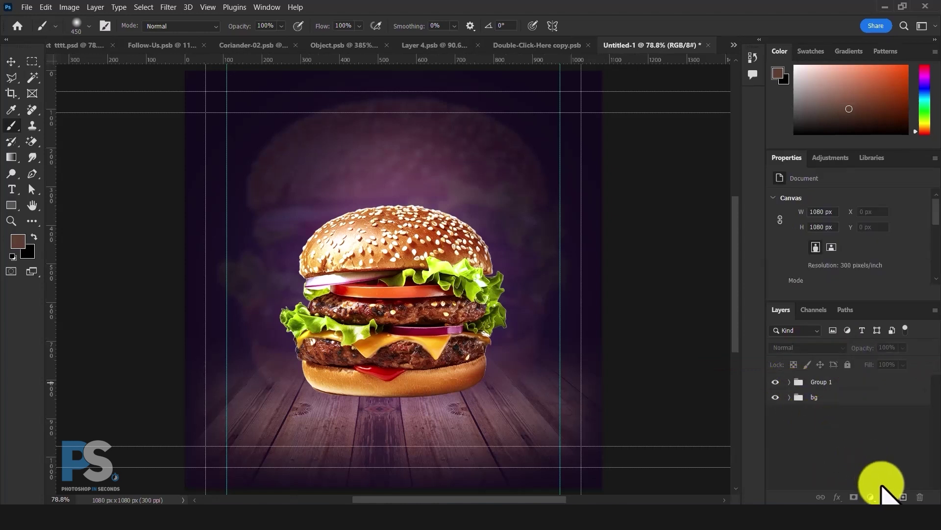
- Paint a soft white 450 px highlight at the bun's upper right on a new top layer and set it to Overlay
{"action": "left_click", "coordinate": [904, 498]}
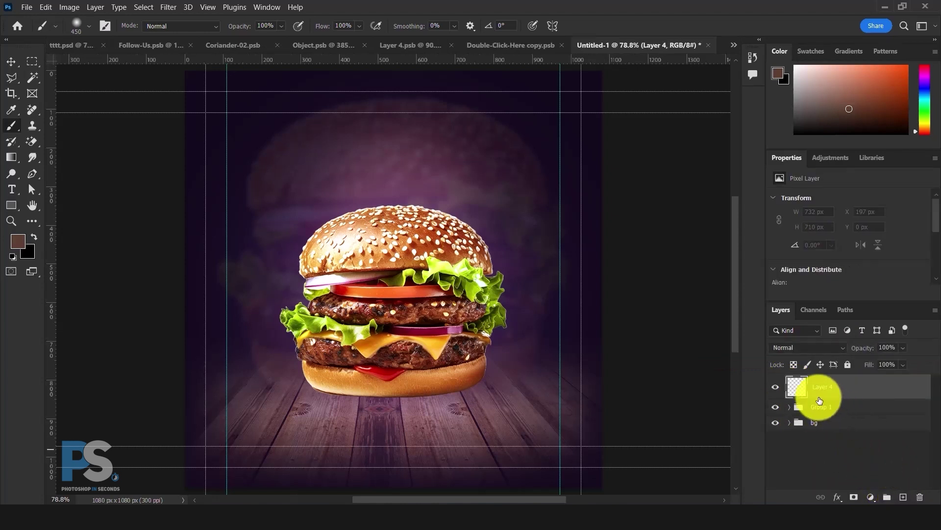
{"action": "left_click_drag", "start_coordinate": [830, 84], "coordinate": [704, 53]}
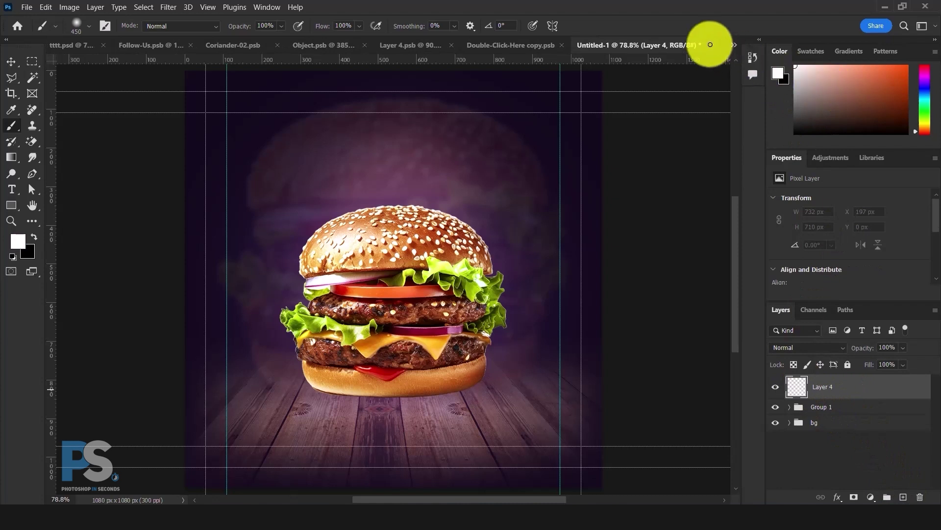
{"action": "left_click", "coordinate": [444, 209]}
{"action": "left_click", "coordinate": [790, 346]}
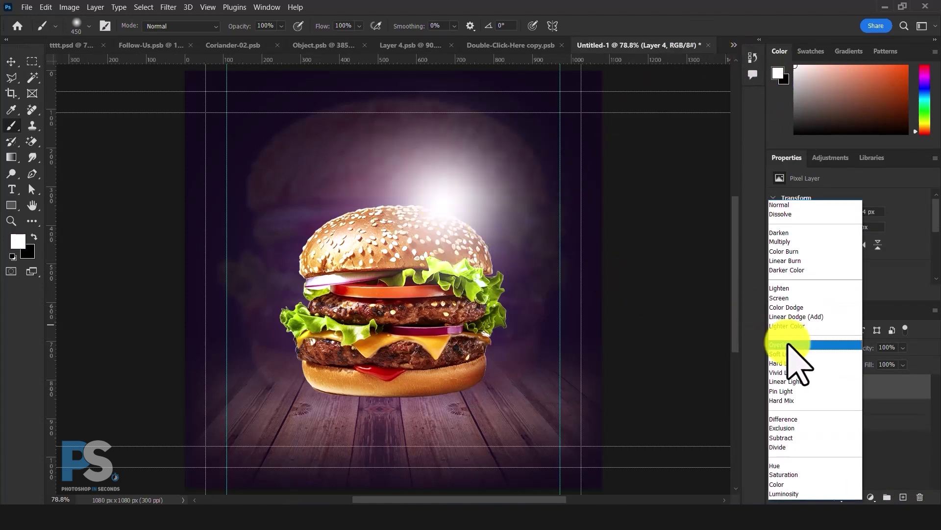
{"action": "left_click", "coordinate": [790, 346]}
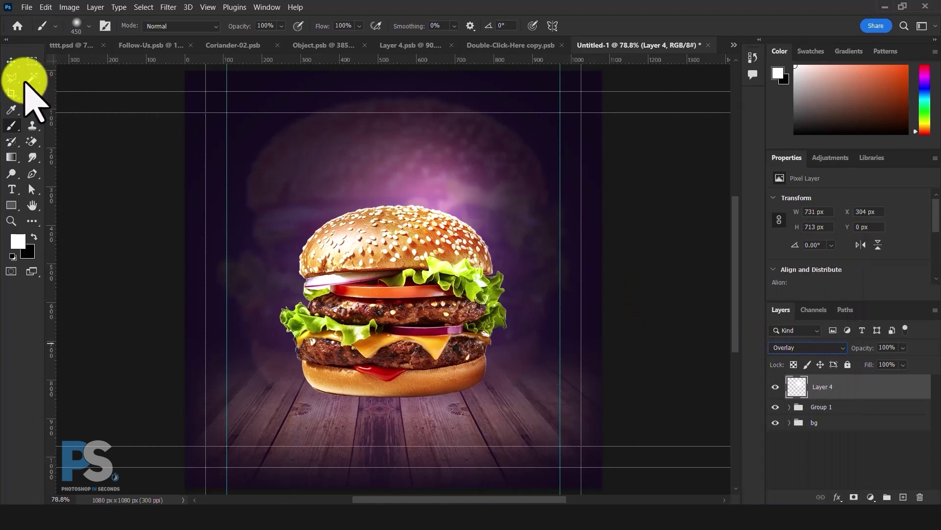
- Shift the white highlight right and down to about X 349 px, Y 27 px, and place its layer at the top of Group 1
{"action": "left_click", "coordinate": [11, 61]}
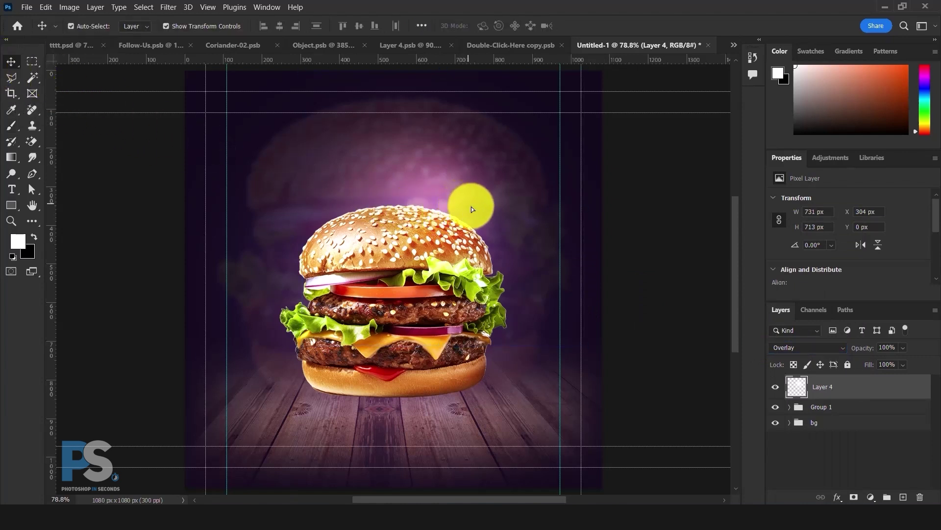
{"action": "left_click_drag", "start_coordinate": [471, 210], "coordinate": [481, 213]}
{"action": "left_click", "coordinate": [789, 411]}
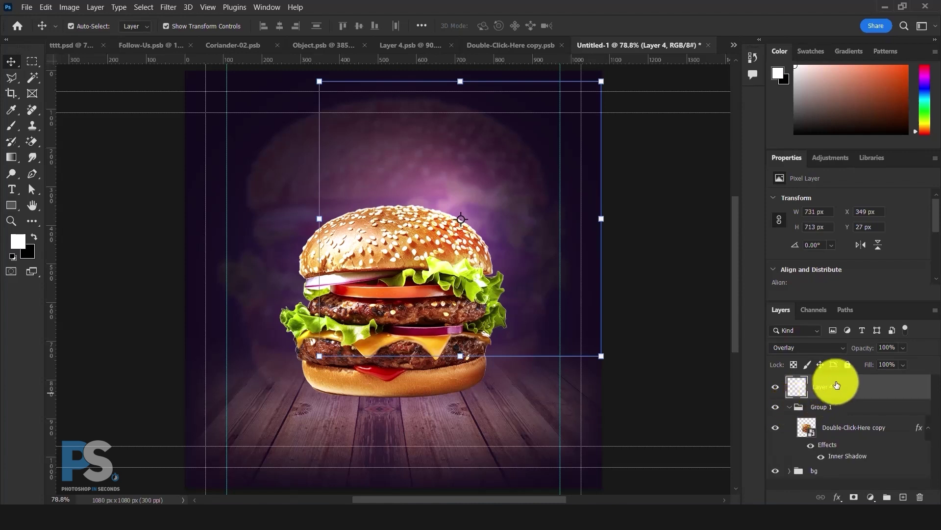
{"action": "left_click_drag", "start_coordinate": [834, 380], "coordinate": [830, 405]}
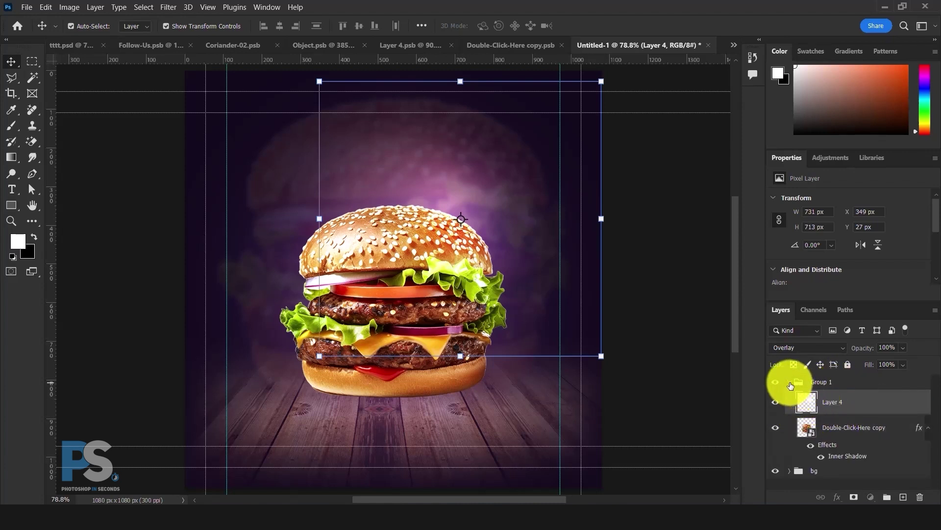
{"action": "left_click", "coordinate": [790, 383]}
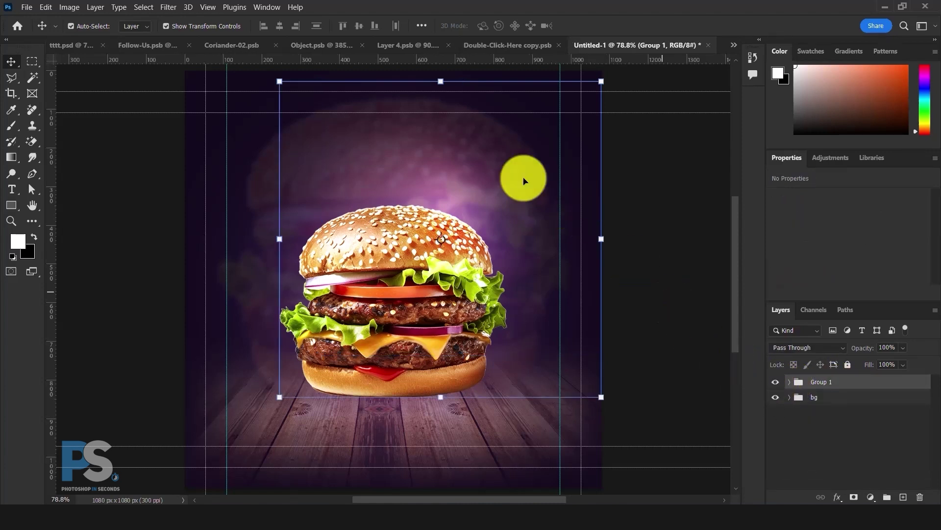
- Bring the green chili from Object.psb to the burger's right side and apply a Motion Blur of -36° at 15 pixels
{"action": "left_click", "coordinate": [350, 45]}
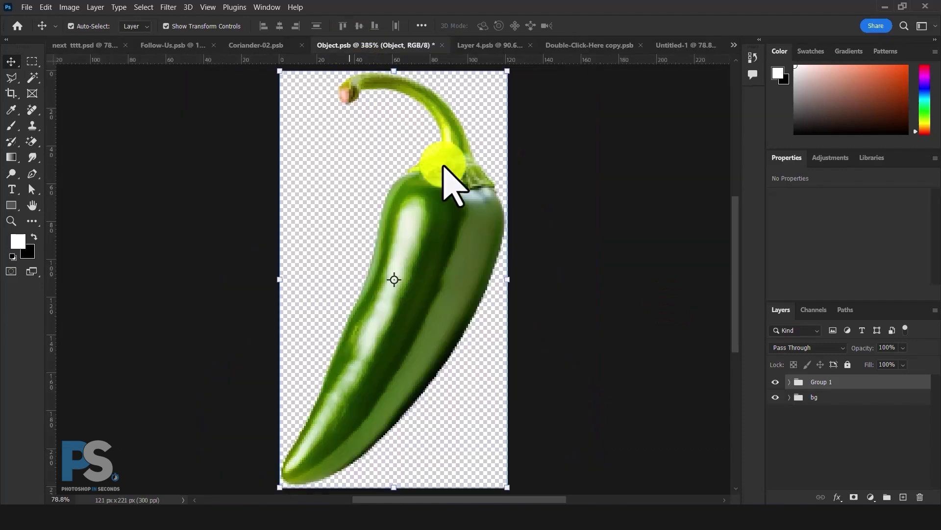
{"action": "left_click_drag", "start_coordinate": [444, 169], "coordinate": [569, 303]}
{"action": "left_click", "coordinate": [168, 7]}
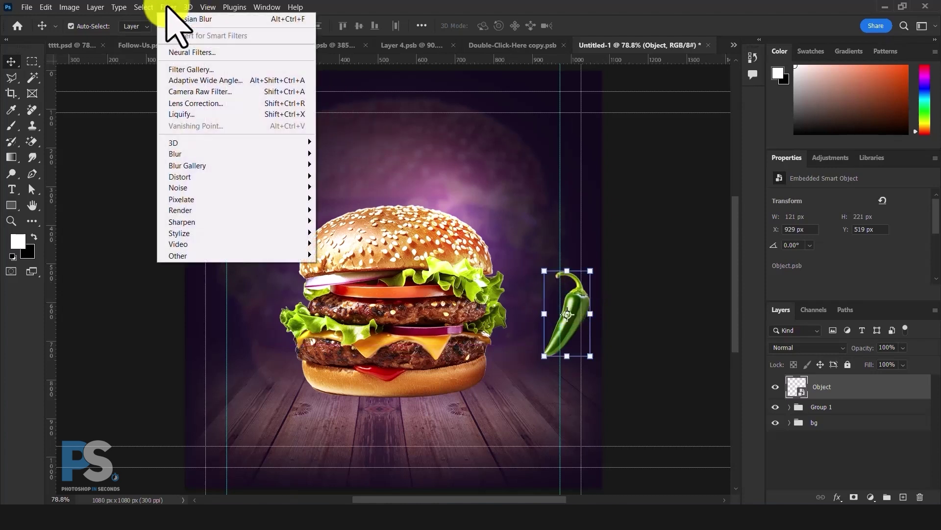
{"action": "mouse_move", "coordinate": [297, 154]}
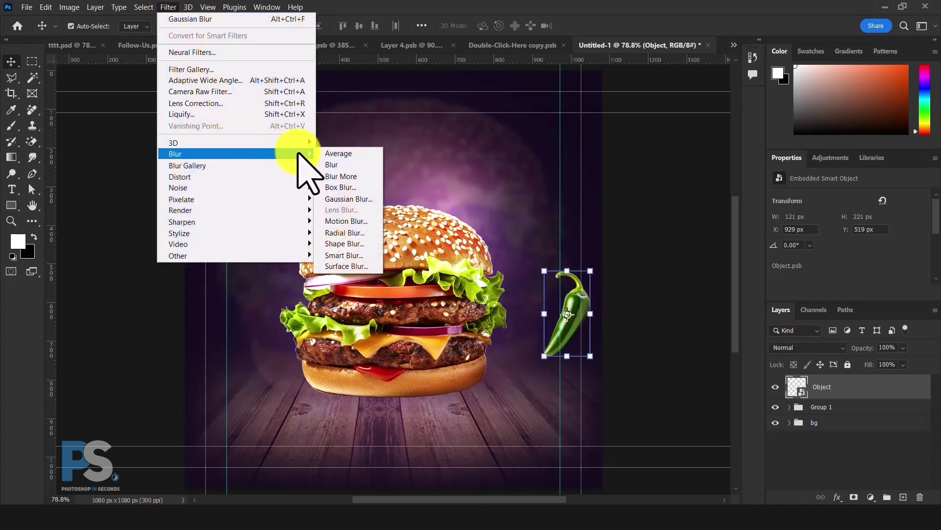
{"action": "left_click", "coordinate": [353, 221]}
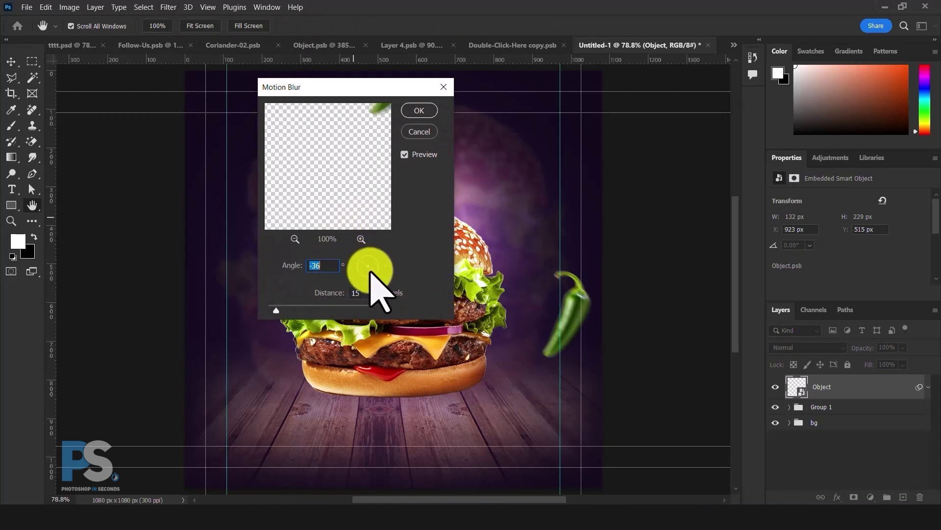
{"action": "left_click", "coordinate": [417, 110]}
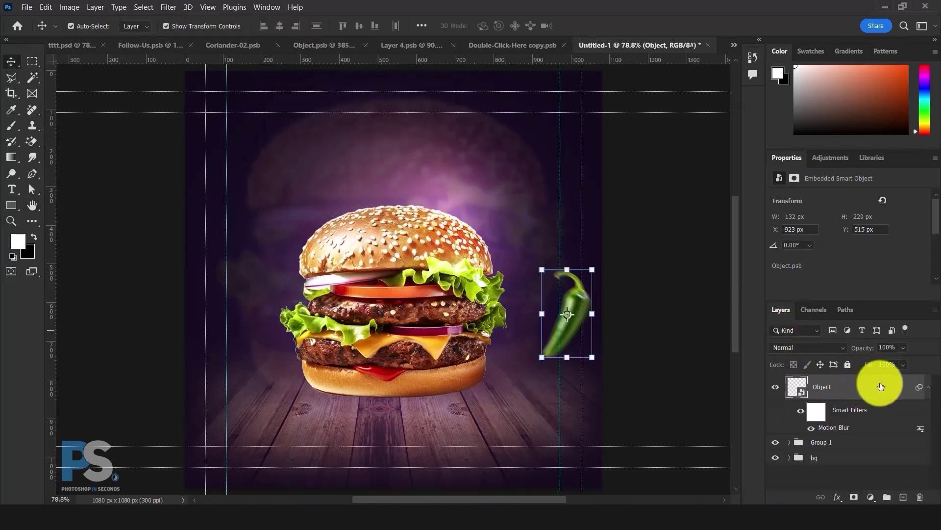
- Duplicate the blurred chili, place the copy to the left of the burger and flip it horizontally
{"action": "left_click_drag", "start_coordinate": [881, 387], "coordinate": [903, 496]}
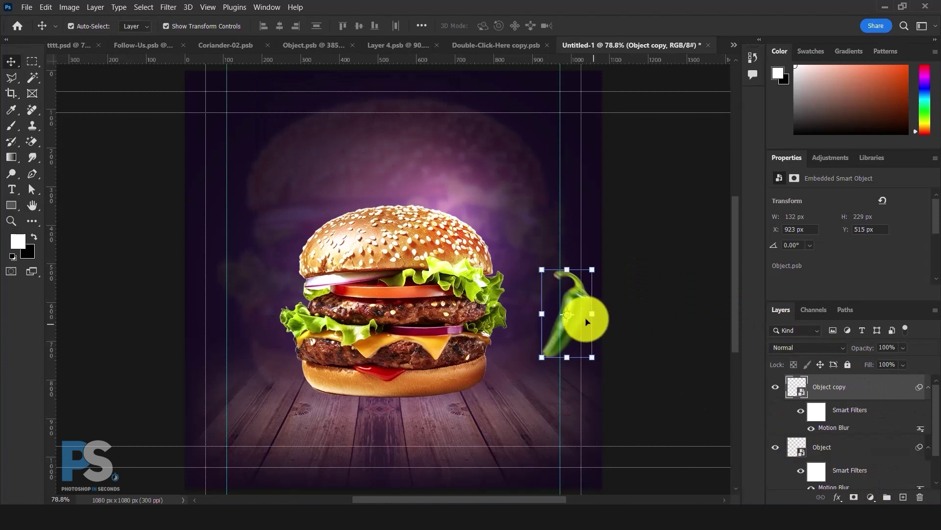
{"action": "left_click_drag", "start_coordinate": [587, 322], "coordinate": [236, 254]}
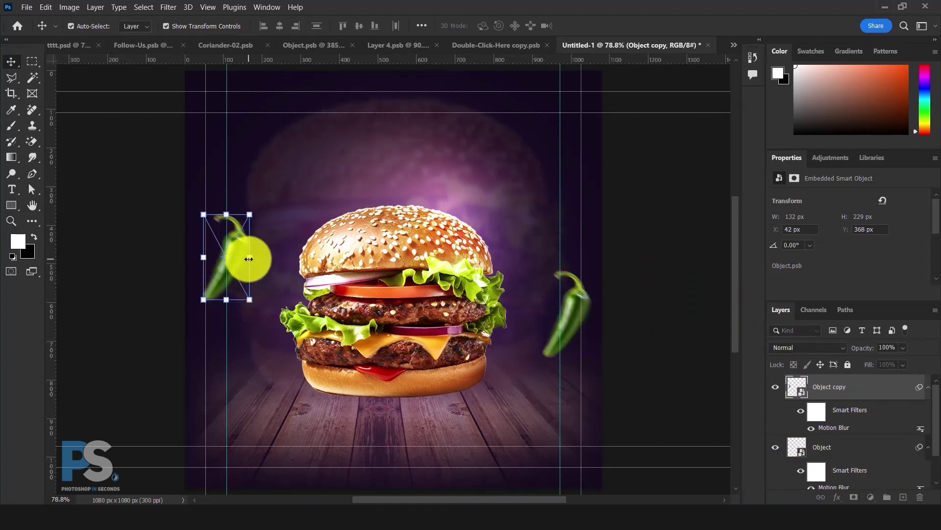
{"action": "right_click", "coordinate": [249, 259]}
{"action": "left_click", "coordinate": [310, 479]}
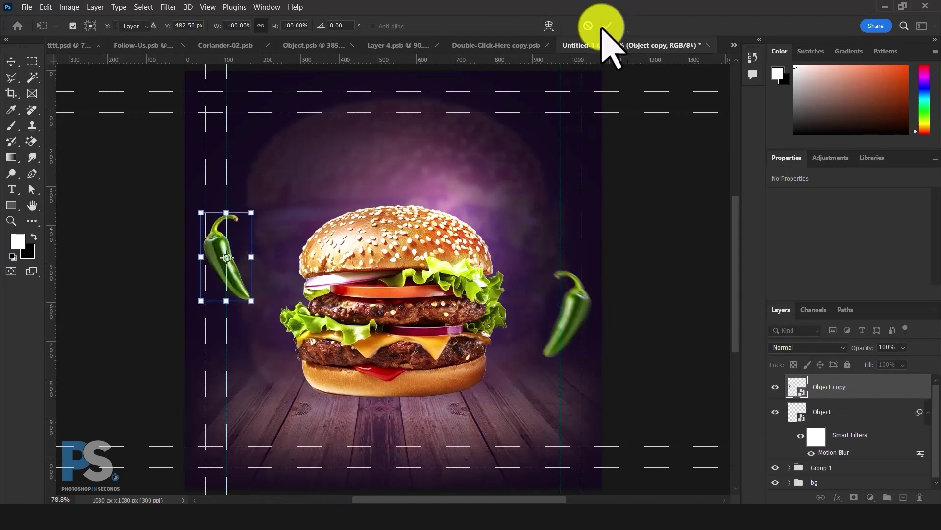
- Rotate the left chili to about -139° and change its Motion Blur angle, with a 15-pixel distance
{"action": "mouse_move", "coordinate": [255, 248]}
{"action": "left_mouse_down"}
{"action": "mouse_move", "coordinate": [260, 288]}
{"action": "mouse_move", "coordinate": [241, 260]}
{"action": "left_mouse_up"}
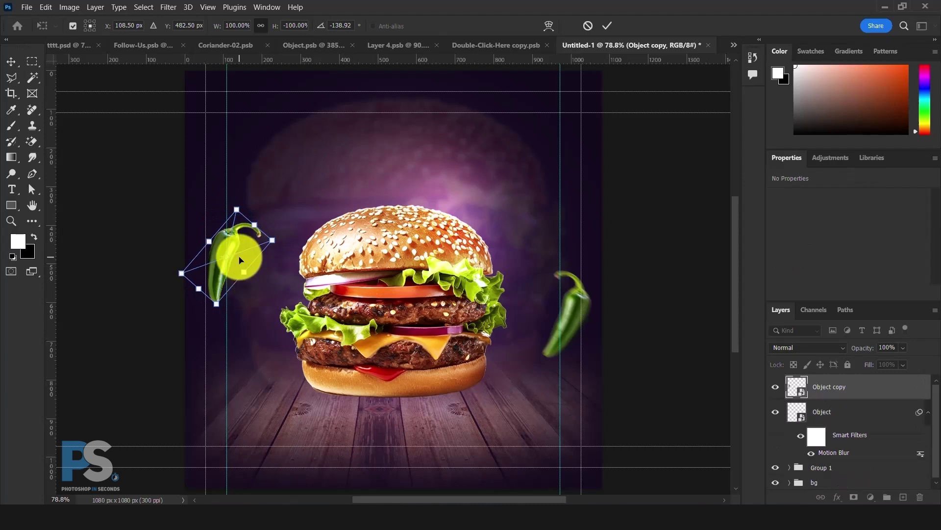
{"action": "double_click", "coordinate": [241, 235]}
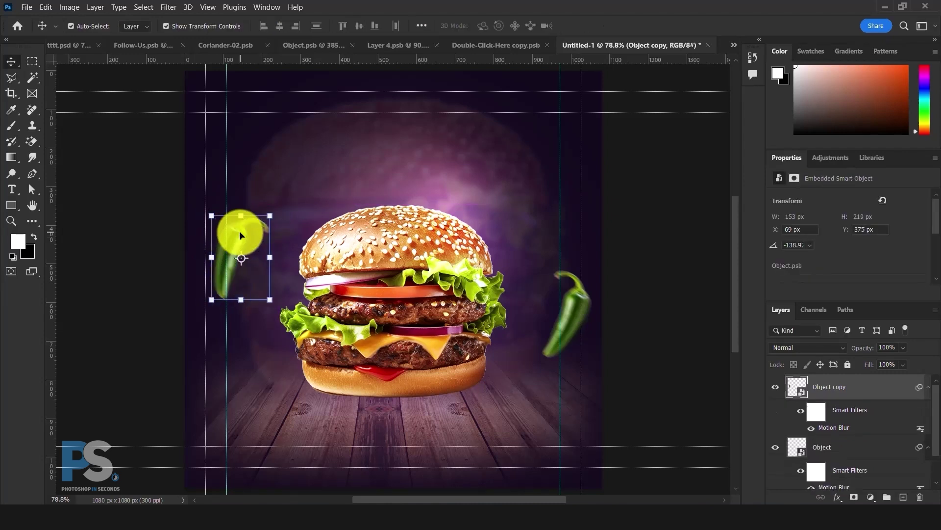
{"action": "double_click", "coordinate": [834, 428]}
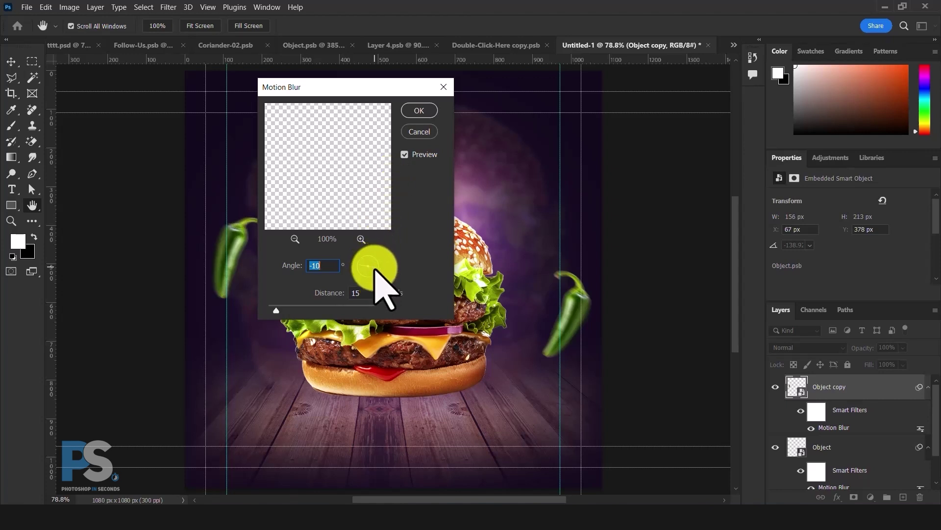
{"action": "left_click", "coordinate": [419, 108]}
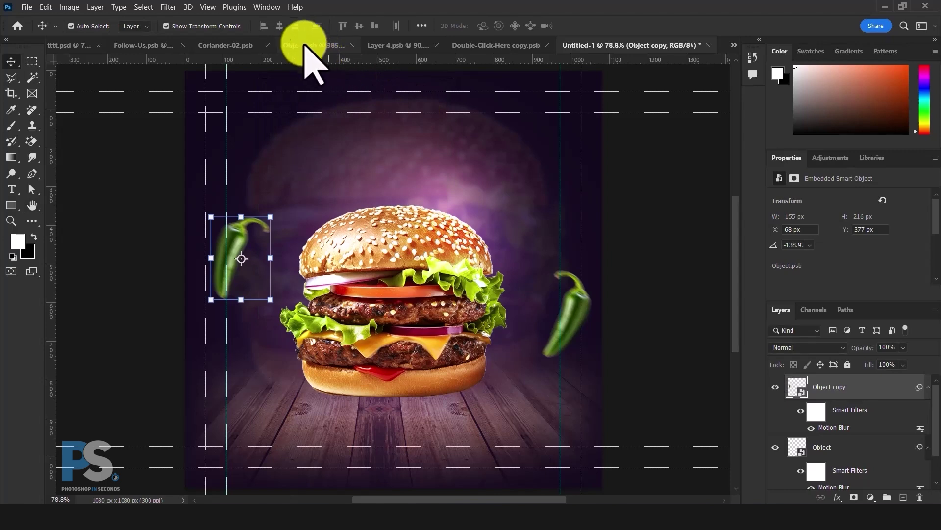
- Add the Coriander-02 leaf at the tabletop's lower left and a copy rotated about 105° beside the bun's upper right
{"action": "left_click", "coordinate": [230, 45]}
{"action": "left_click_drag", "start_coordinate": [396, 228], "coordinate": [271, 436]}
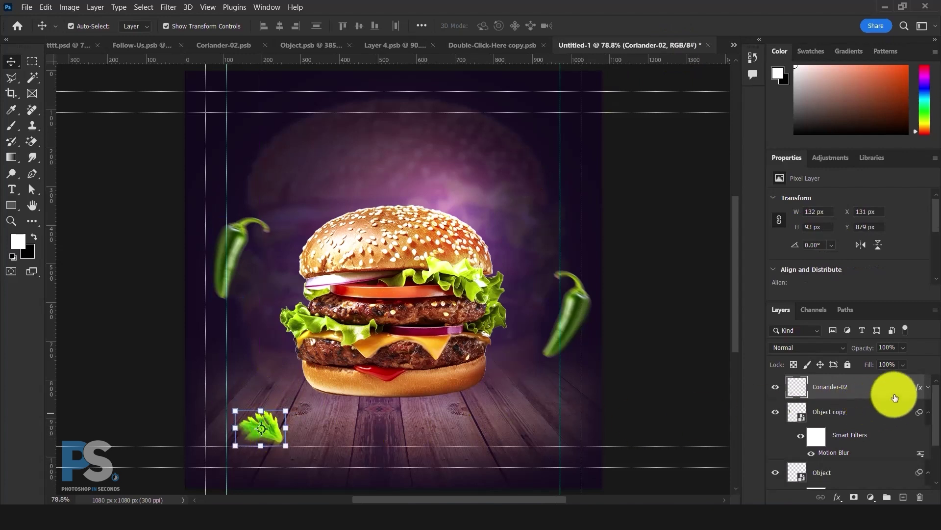
{"action": "left_click_drag", "start_coordinate": [898, 395], "coordinate": [903, 497]}
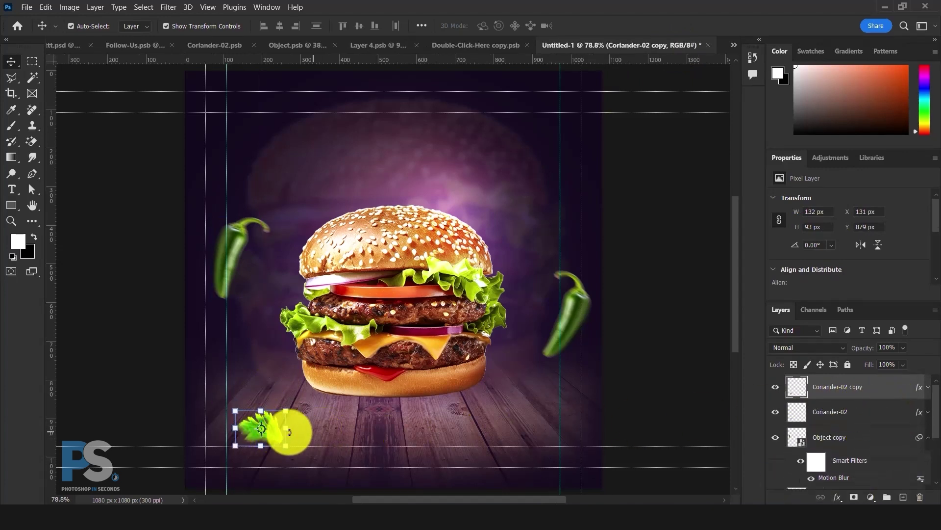
{"action": "left_click_drag", "start_coordinate": [284, 427], "coordinate": [514, 233]}
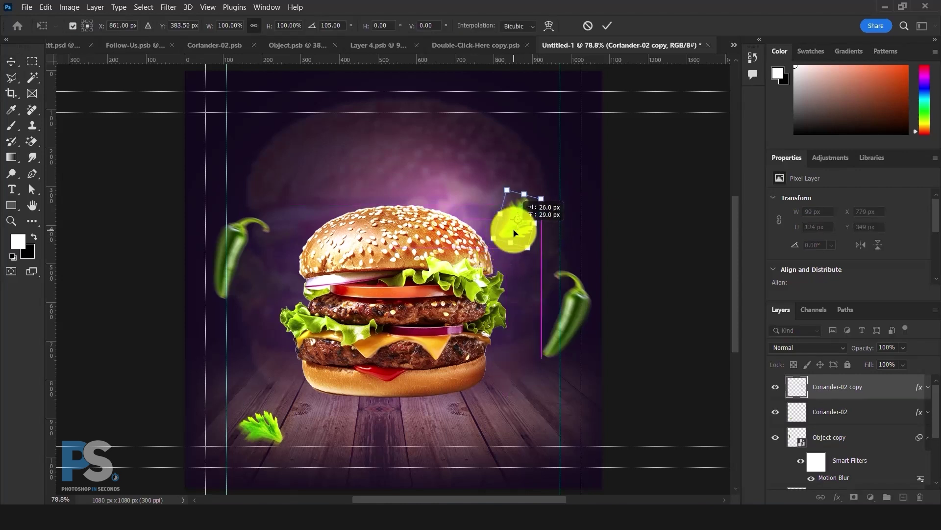
{"action": "key", "text": "Escape"}
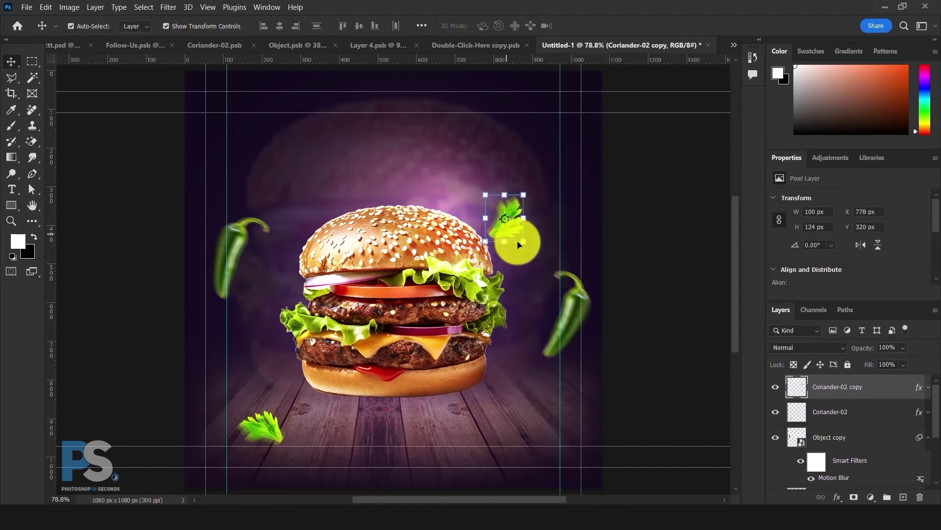
- Move all the chili and coriander layers into Group 1
{"action": "left_click", "coordinate": [856, 444]}
{"action": "scroll", "coordinate": [858, 444], "scroll_direction": "down", "scroll_amount": 1}
{"action": "left_click", "coordinate": [859, 470], "text": "shift"}
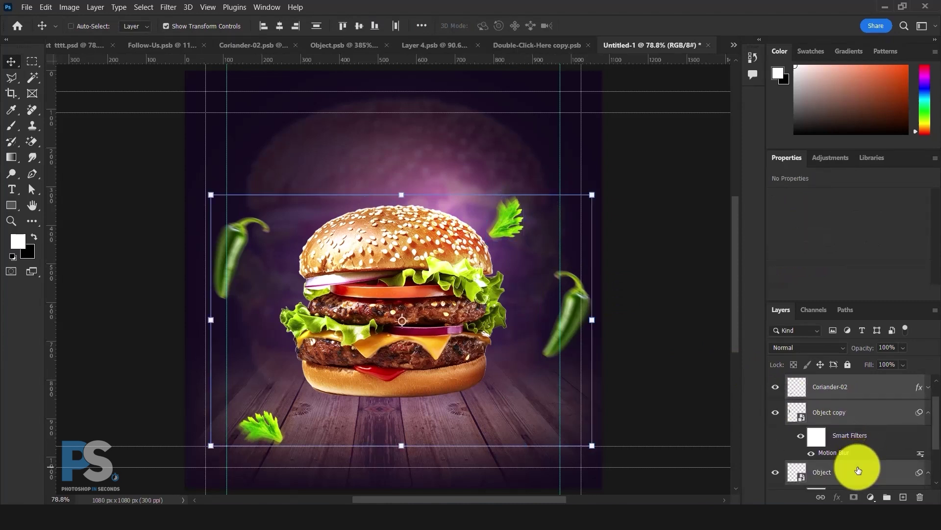
{"action": "left_click_drag", "start_coordinate": [851, 466], "coordinate": [836, 479]}
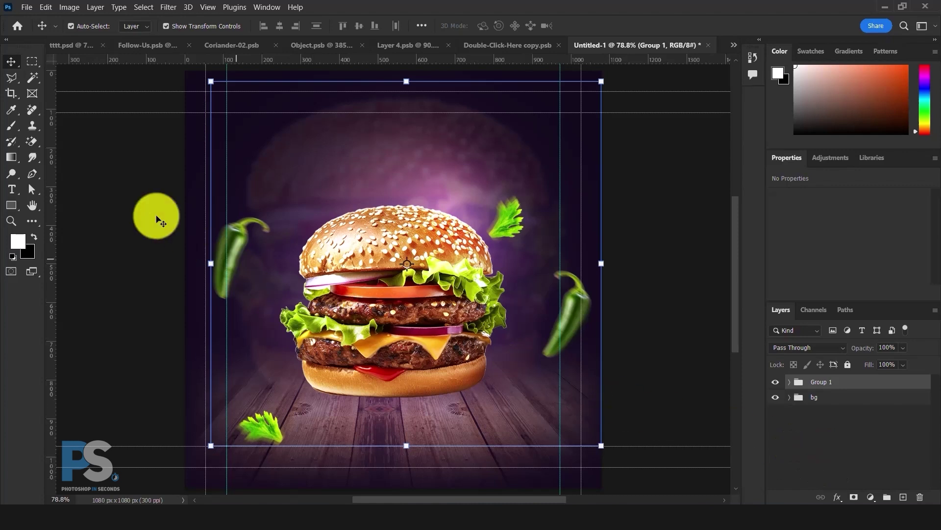
- Add an orange "Delicoius" text in Montserrat Black, 14.9 pt, and place it centrally above the burger
{"action": "left_click", "coordinate": [11, 189]}
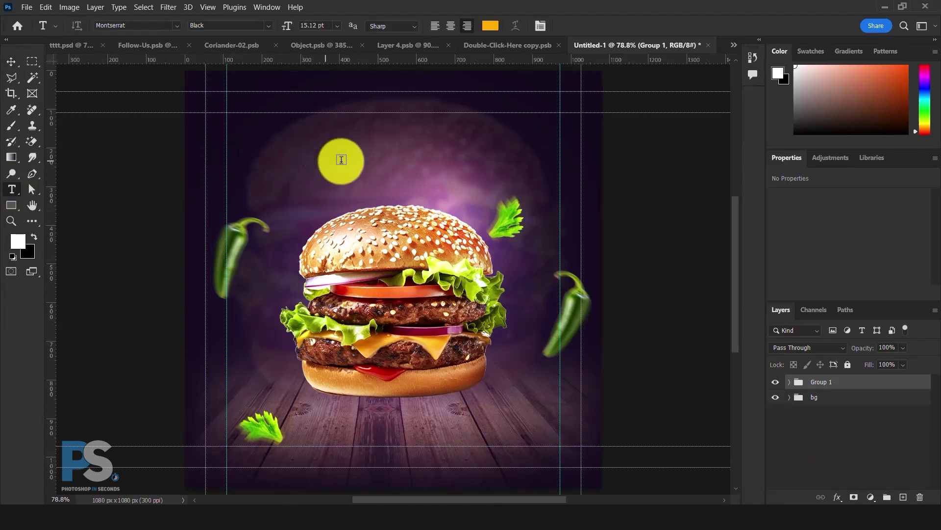
{"action": "left_click", "coordinate": [342, 159]}
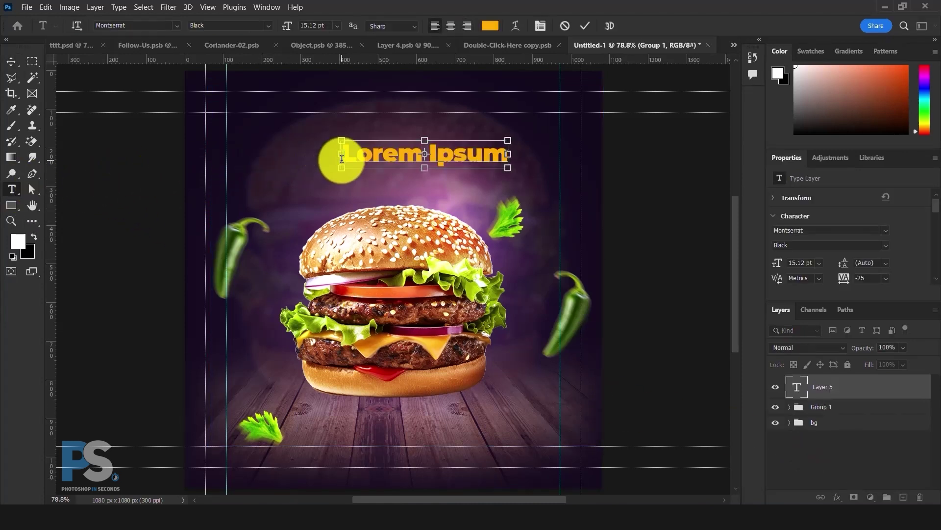
{"action": "type", "text": "Delicoius"}
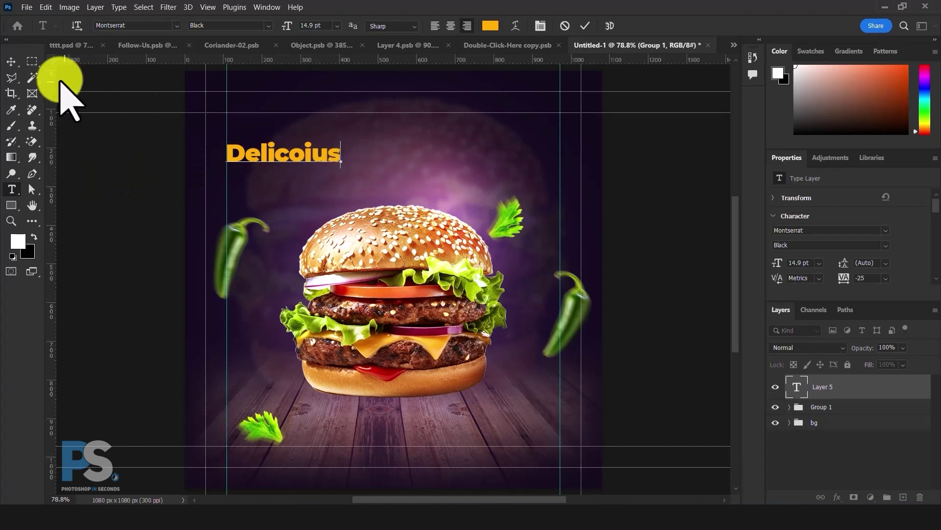
{"action": "left_click", "coordinate": [11, 62]}
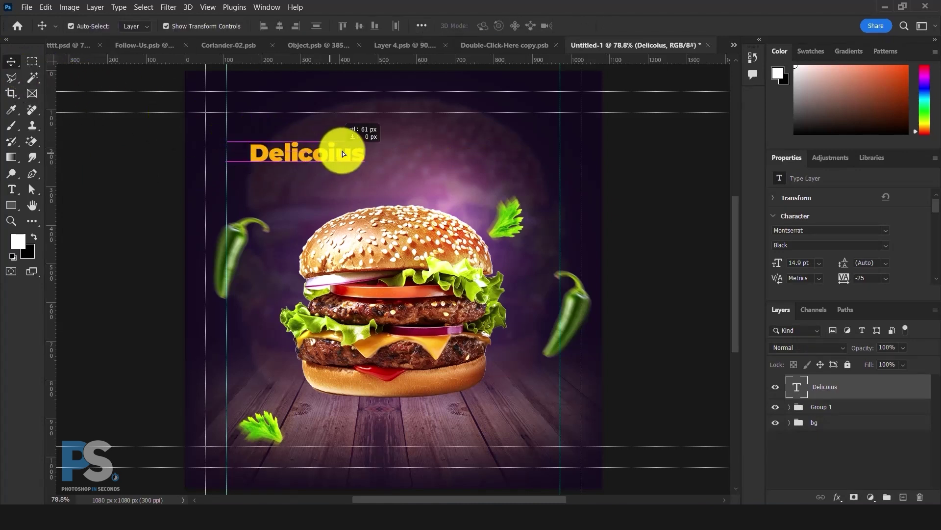
{"action": "left_click_drag", "start_coordinate": [343, 151], "coordinate": [408, 131]}
- Add a white "FOOD" text in Akira Expanded Super Bold, 14.9 pt, directly beneath "Delicoius"
{"action": "left_click", "coordinate": [15, 190]}
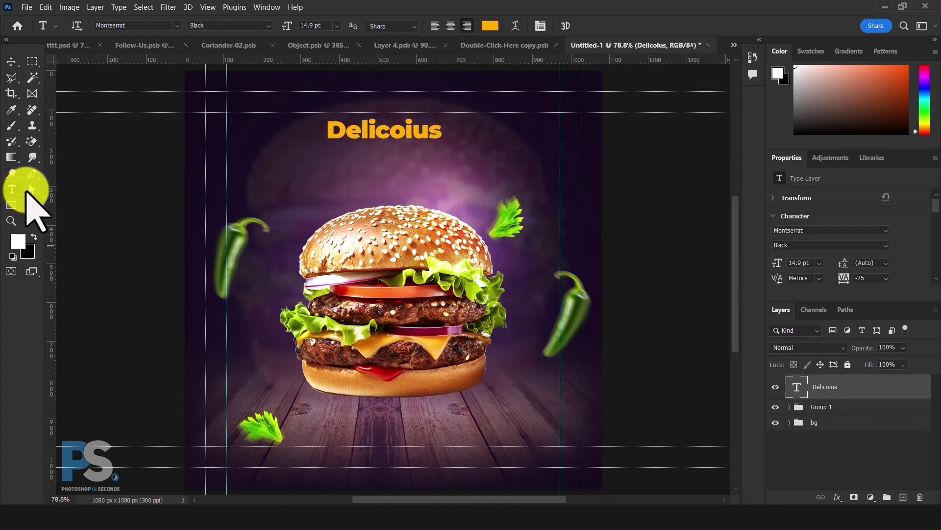
{"action": "left_click", "coordinate": [329, 157]}
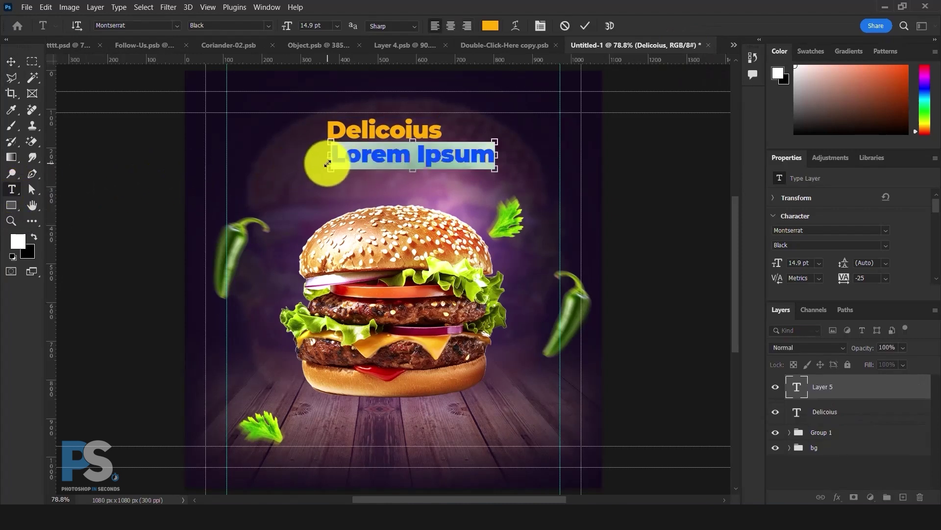
{"action": "type", "text": "FOOD"}
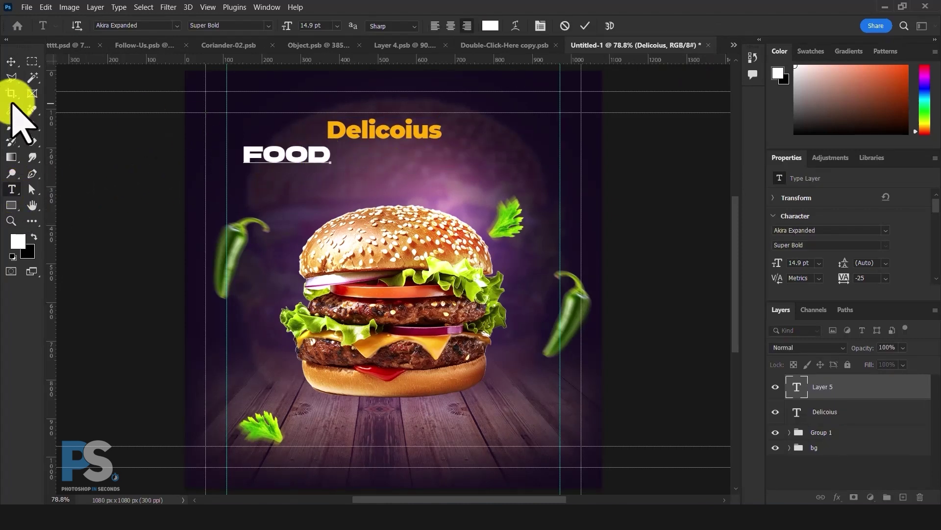
{"action": "left_click", "coordinate": [11, 62]}
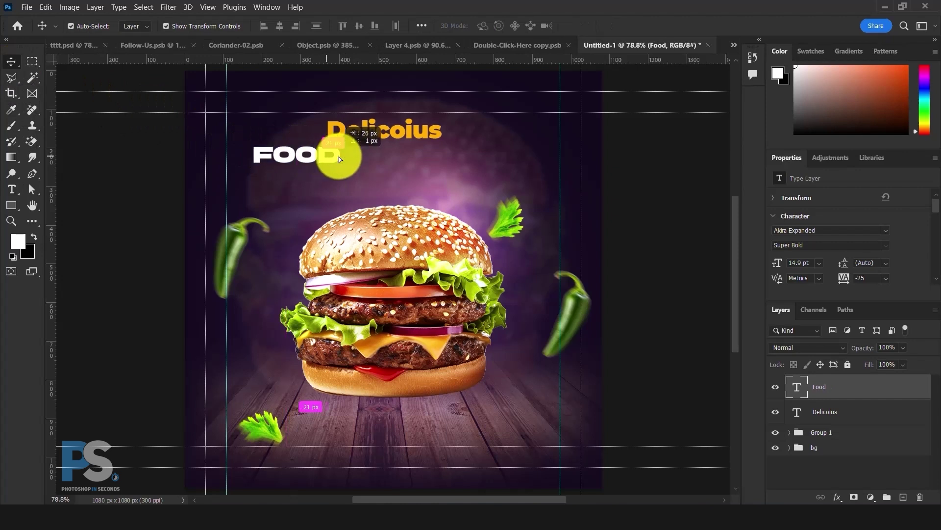
{"action": "left_click_drag", "start_coordinate": [395, 160], "coordinate": [405, 153]}
- Add an orange "MENU" text in Akira Expanded Super Bold, 14.9 pt, directly beneath "FOOD"
{"action": "left_click", "coordinate": [12, 190]}
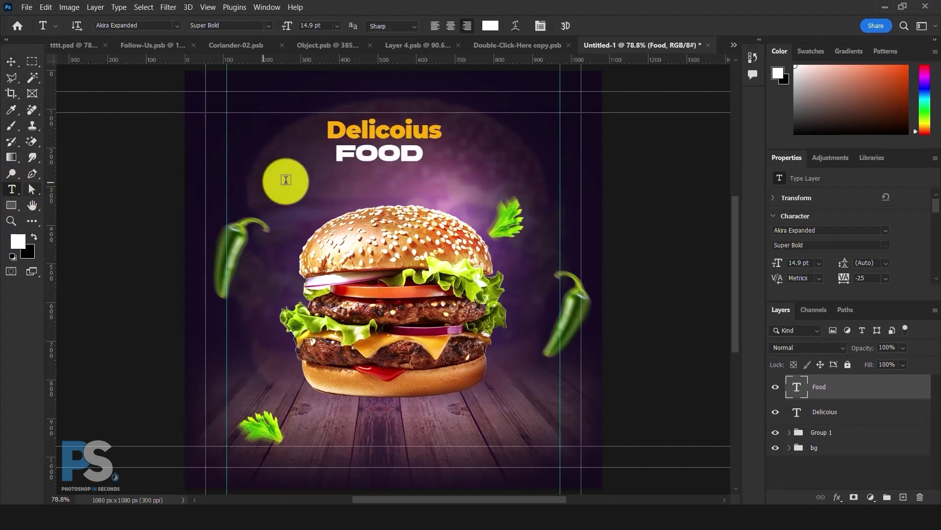
{"action": "left_click", "coordinate": [330, 186]}
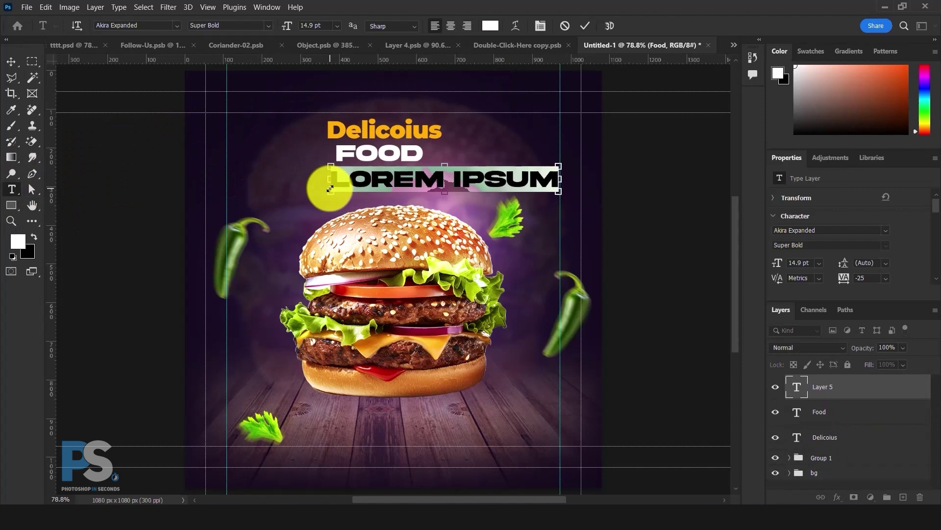
{"action": "type", "text": "MENU"}
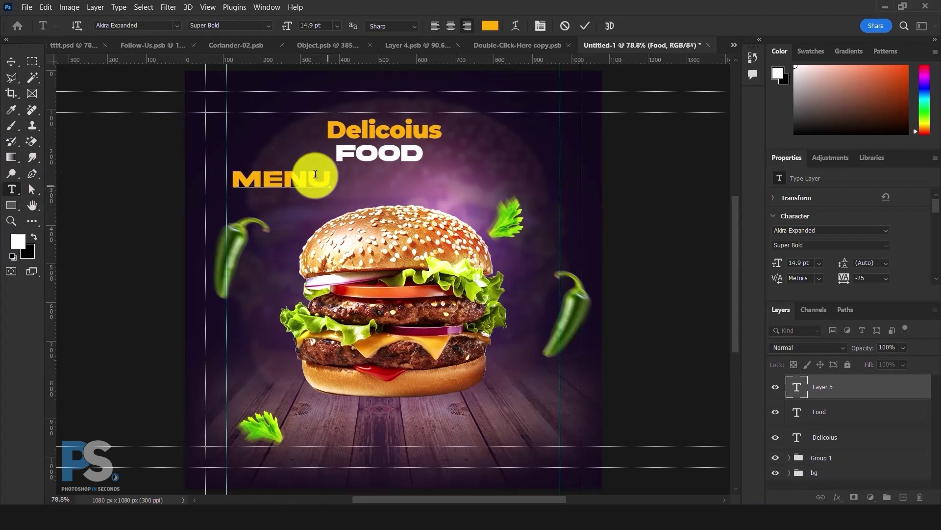
{"action": "left_click", "coordinate": [11, 61]}
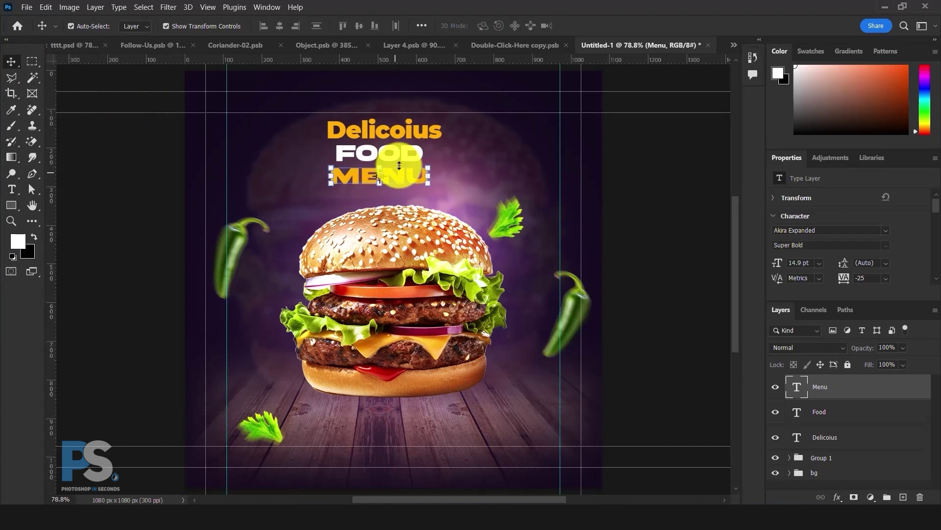
- Enlarge the "FOOD" text to about 220% and rotate it about -4.8°
{"action": "left_click", "coordinate": [405, 156]}
{"action": "left_click_drag", "start_coordinate": [425, 154], "coordinate": [492, 148]}
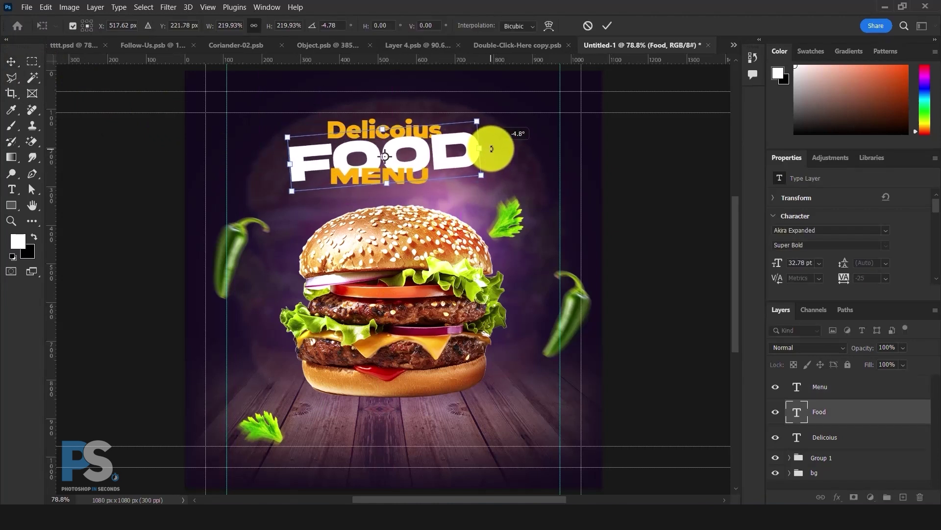
{"action": "key", "text": "Return"}
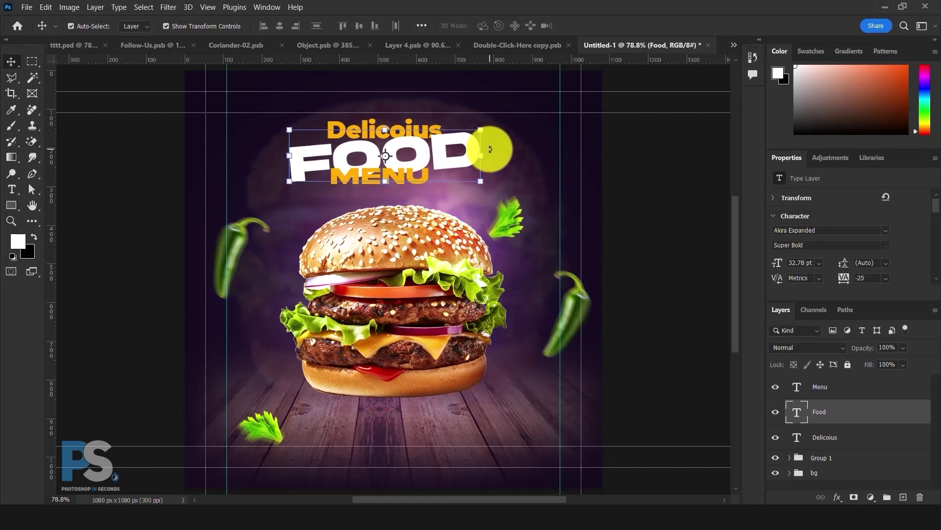
- Enlarge the "MENU" text to about 230% and rotate it about -5°
{"action": "left_click", "coordinate": [420, 173]}
{"action": "key", "text": "ctrl+t"}
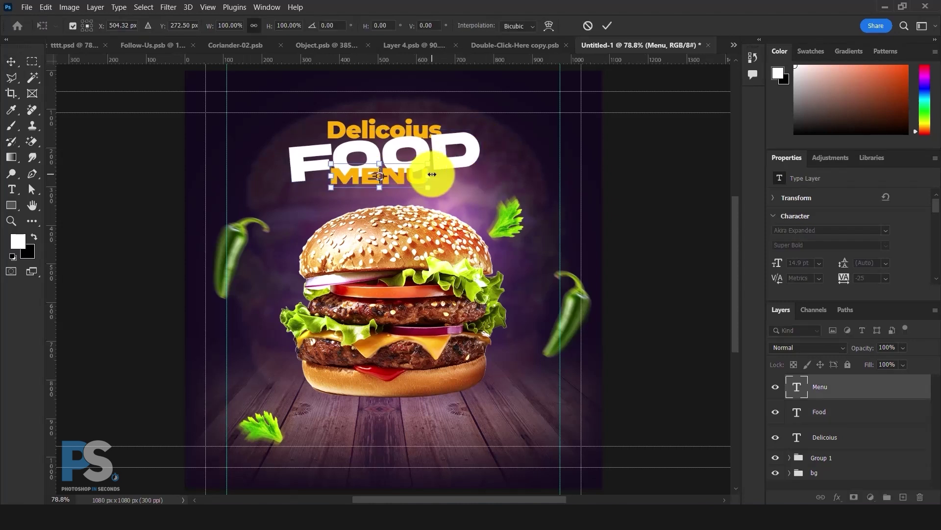
{"action": "left_click_drag", "start_coordinate": [431, 174], "coordinate": [502, 166]}
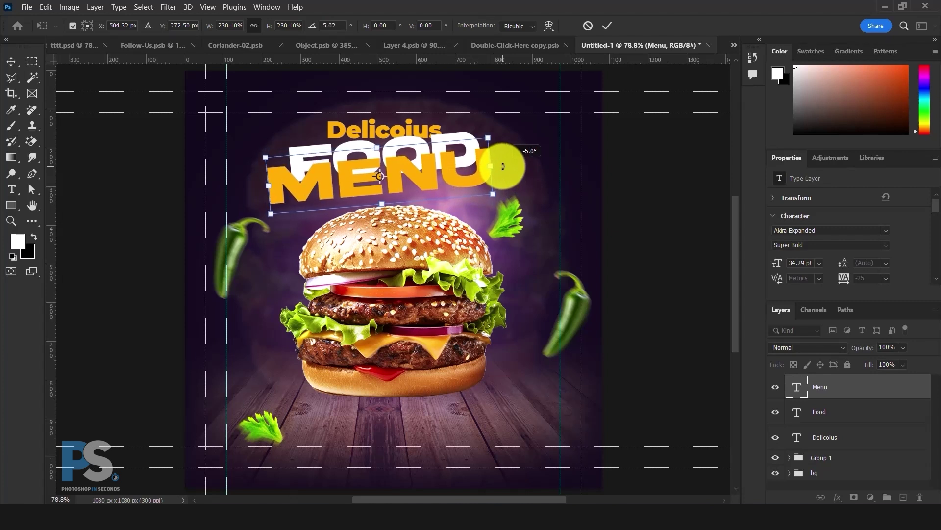
{"action": "key", "text": "Return"}
- Enlarge the "Delicoius" text to about 137%, tilt it like the other words, and space the three headline lines into a stack
{"action": "left_click", "coordinate": [408, 128]}
{"action": "left_click_drag", "start_coordinate": [444, 127], "coordinate": [463, 127]}
{"action": "left_click_drag", "start_coordinate": [308, 129], "coordinate": [304, 128]}
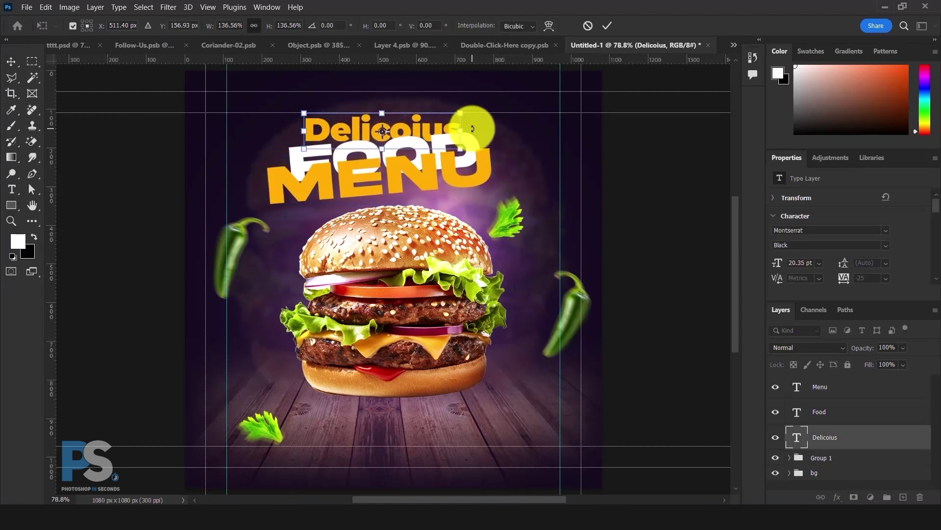
{"action": "left_click_drag", "start_coordinate": [473, 128], "coordinate": [425, 116]}
{"action": "key", "text": "Return"}
{"action": "left_click_drag", "start_coordinate": [445, 147], "coordinate": [431, 123]}
{"action": "left_click_drag", "start_coordinate": [472, 175], "coordinate": [472, 184]}
- Centre the "MENU", "FOOD" and "Delicoius" texts horizontally on the canvas and clear the selection
{"action": "key", "text": "ctrl+a"}
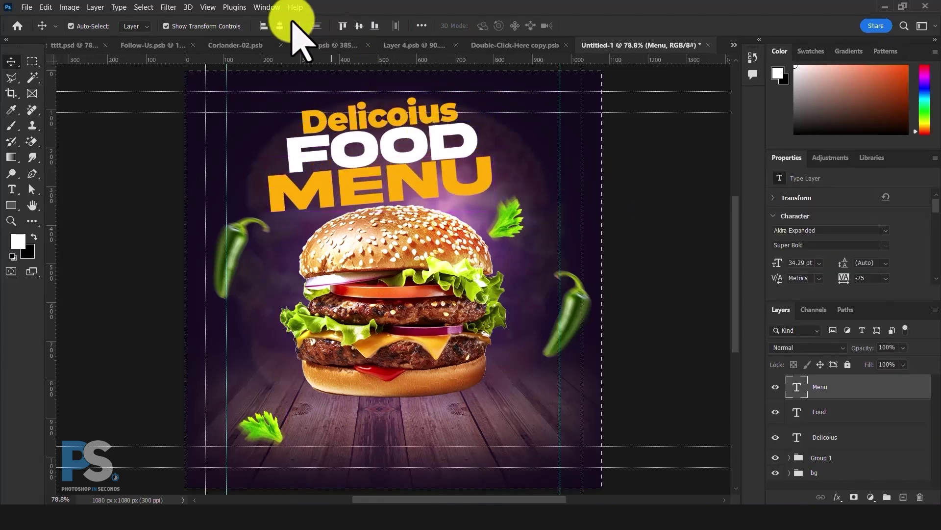
{"action": "left_click", "coordinate": [280, 26]}
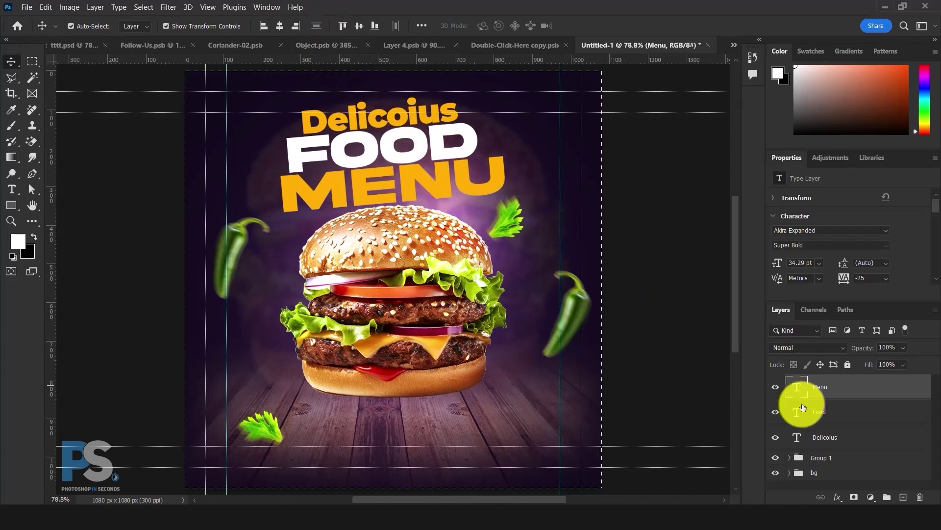
{"action": "left_click", "coordinate": [819, 412]}
{"action": "left_click", "coordinate": [279, 26]}
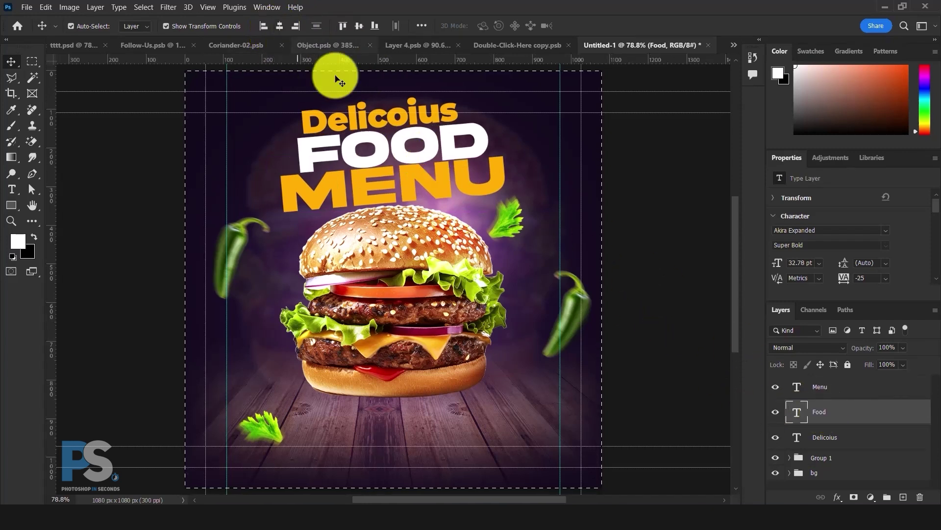
{"action": "left_click", "coordinate": [833, 436]}
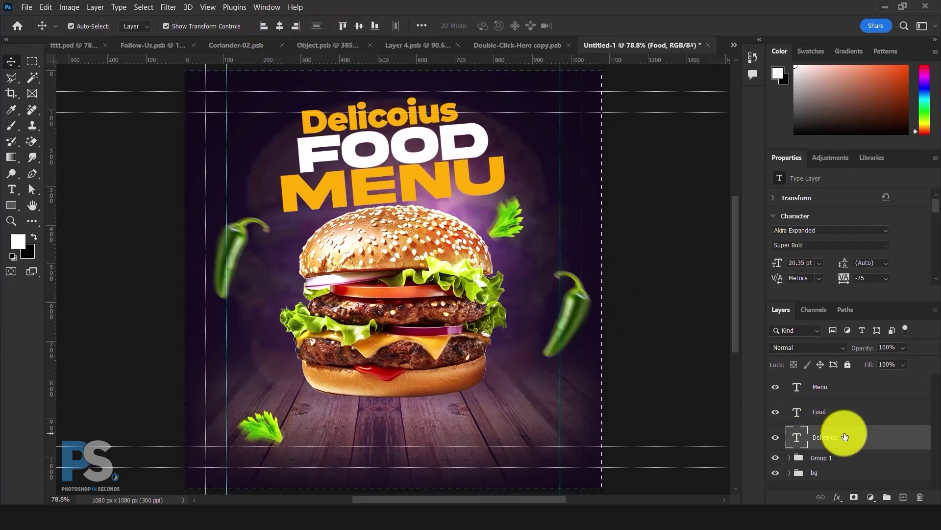
{"action": "left_click", "coordinate": [279, 26]}
{"action": "left_click", "coordinate": [32, 61]}
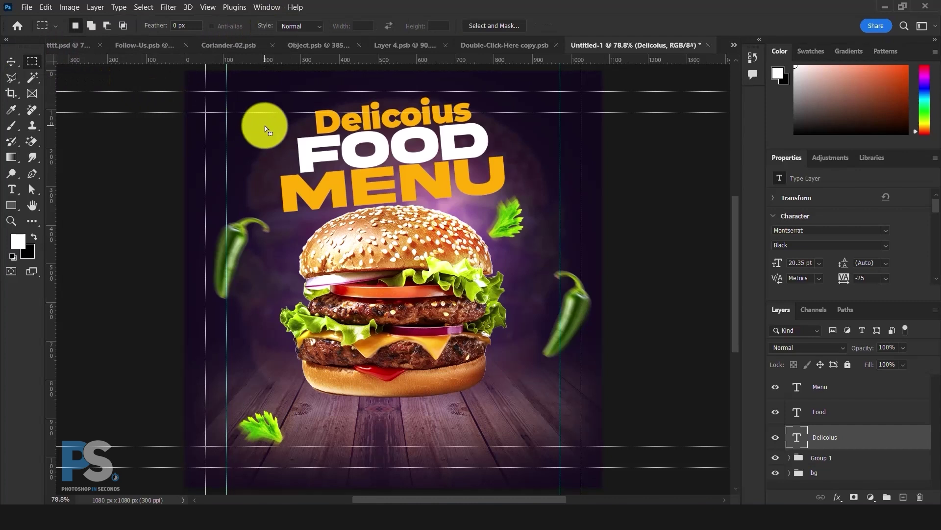
{"action": "key", "text": "ctrl+d"}
- Nudge the headline texts slightly to tighten the vertical spacing between "Delicoius", "FOOD" and "MENU"
{"action": "left_click", "coordinate": [11, 61]}
{"action": "left_click", "coordinate": [408, 154]}
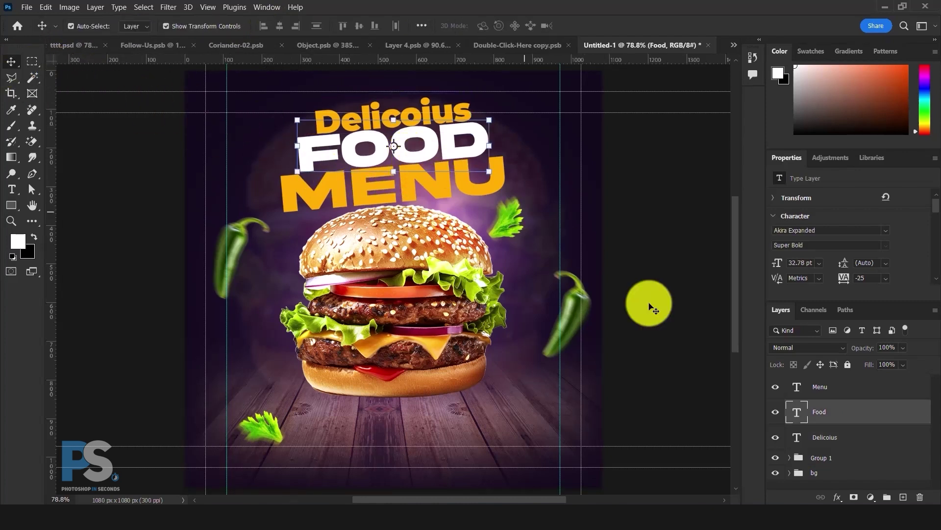
{"action": "left_click", "coordinate": [846, 434]}
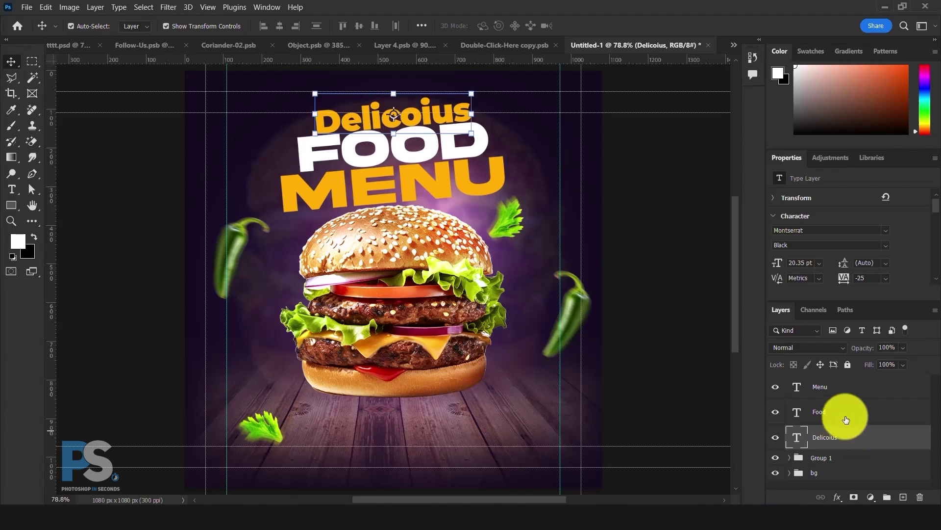
{"action": "left_click", "coordinate": [841, 415]}
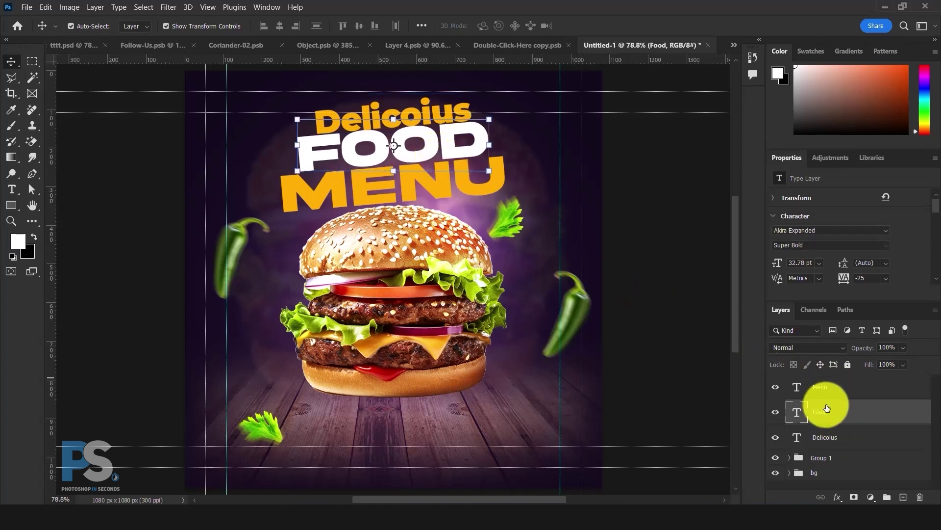
{"action": "left_click", "coordinate": [831, 388]}
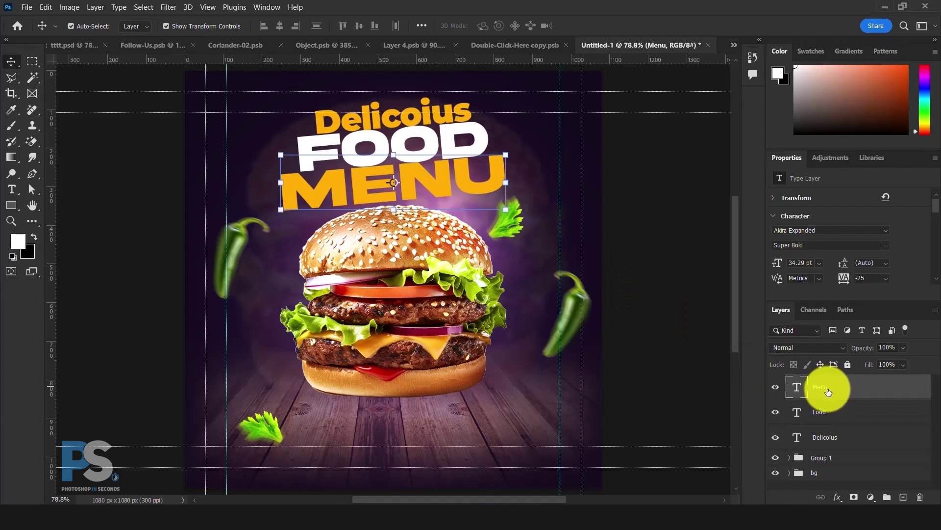
- Give the "FOOD" text a black Multiply drop shadow: opacity 53%, angle 141°, distance 19 px, spread 27%, size 32 px
{"action": "left_click", "coordinate": [854, 412]}
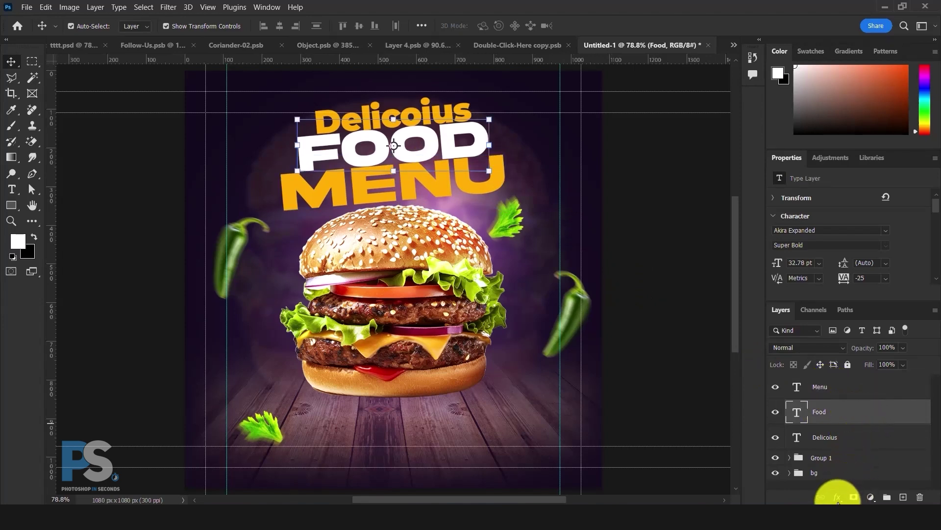
{"action": "left_click", "coordinate": [837, 497]}
{"action": "left_click", "coordinate": [840, 494]}
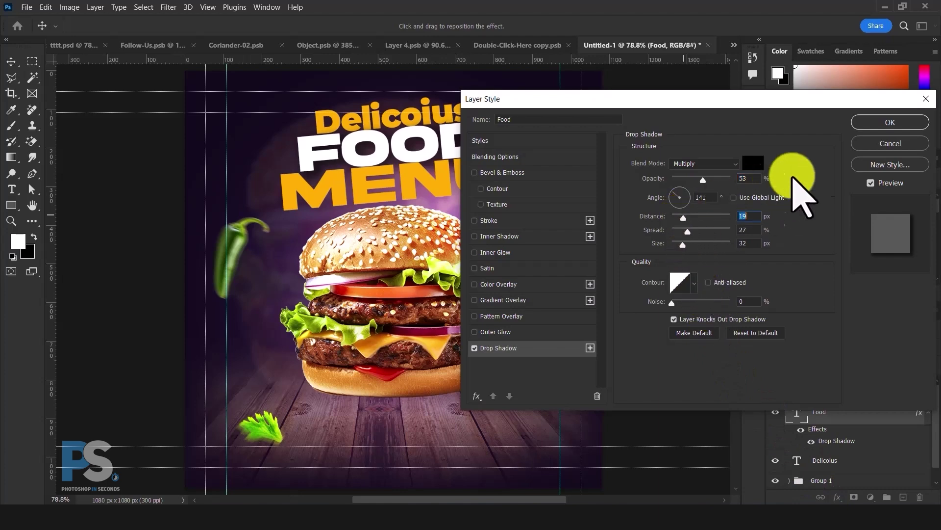
{"action": "key", "text": "Return"}
- Move the "FOOD" layer above "MENU" and group the three headline text layers
{"action": "left_click_drag", "start_coordinate": [866, 413], "coordinate": [846, 378]}
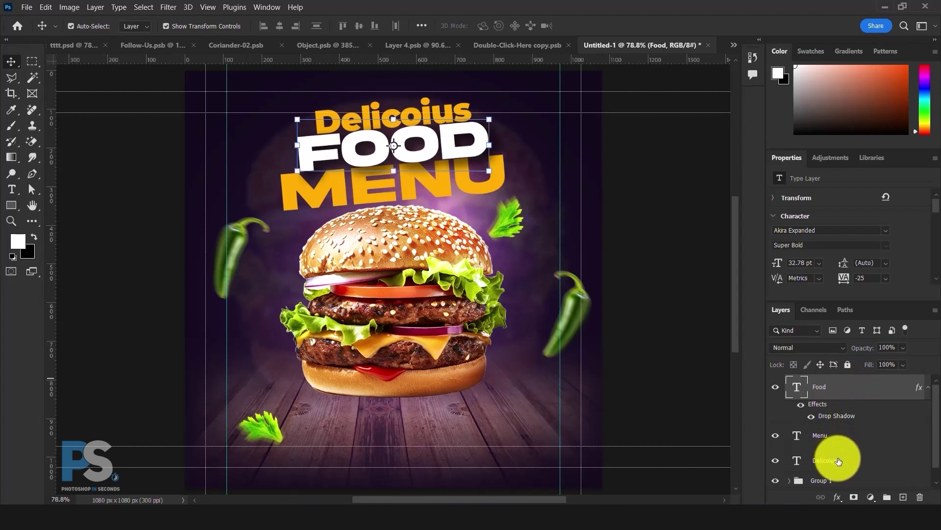
{"action": "left_click", "coordinate": [839, 461], "text": "shift"}
{"action": "left_click", "coordinate": [885, 498]}
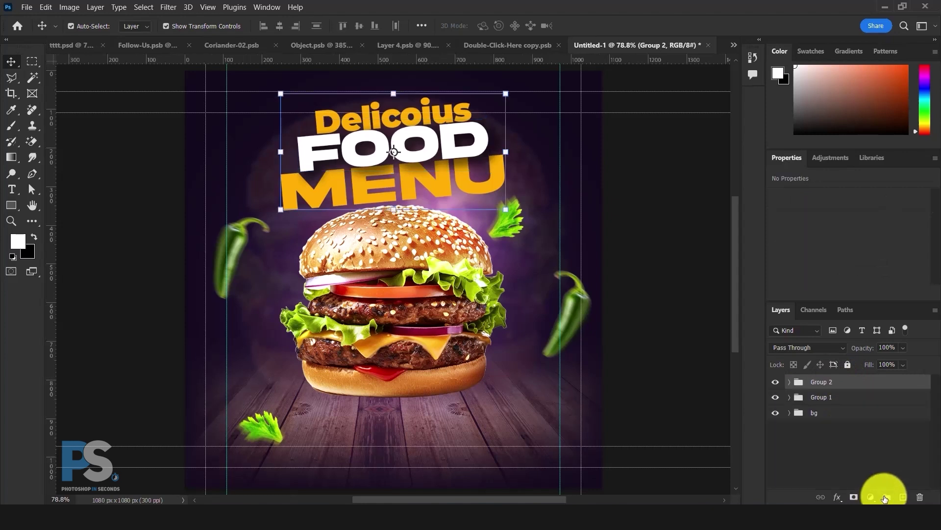
- Add a white "This Weekend Only" text inside the headline group in Montserrat Regular, 2.05 pt, with 850 tracking
{"action": "left_click", "coordinate": [790, 382]}
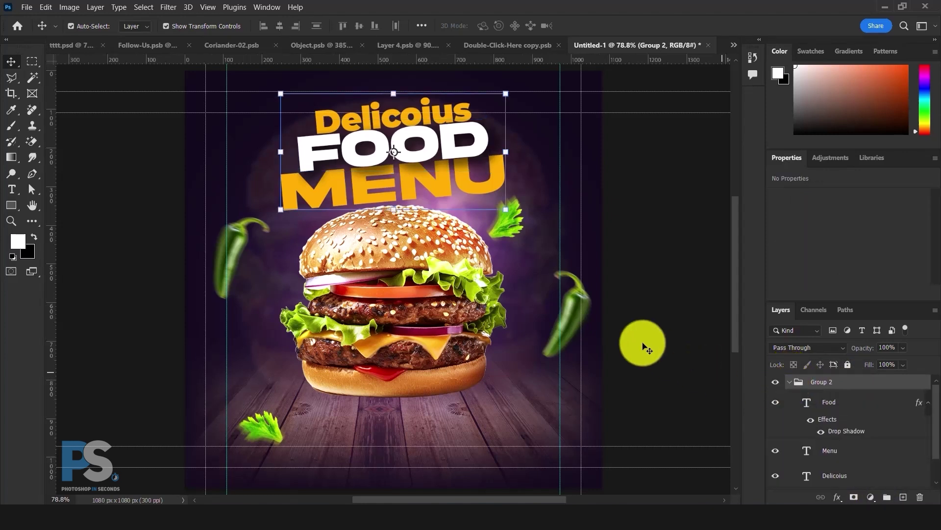
{"action": "left_click", "coordinate": [11, 190]}
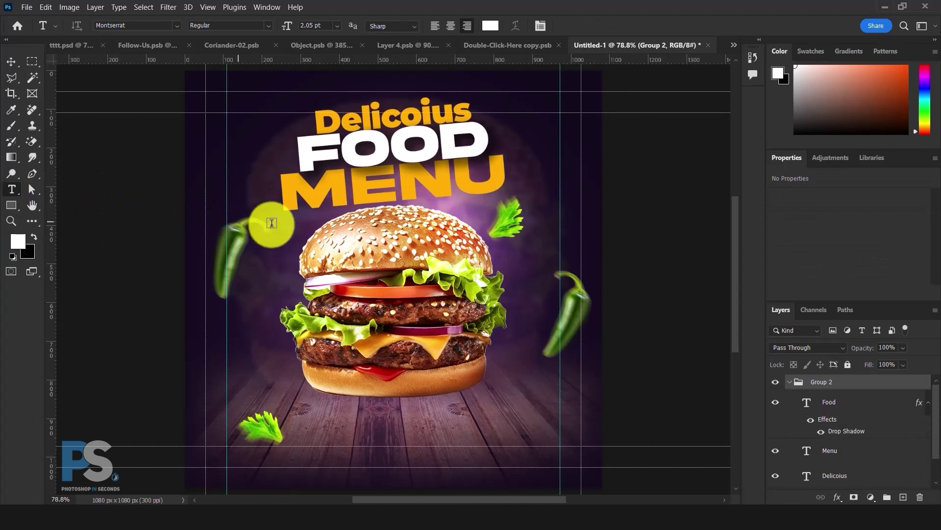
{"action": "left_click", "coordinate": [296, 224]}
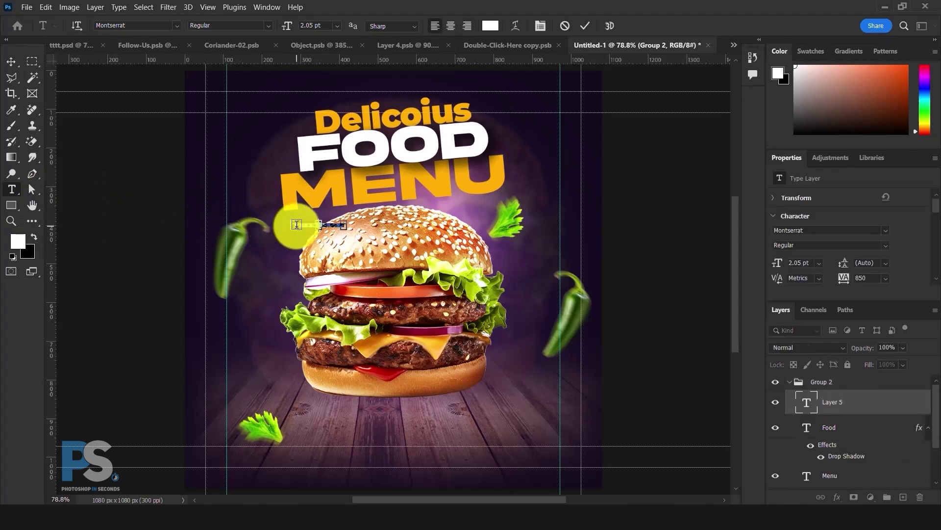
{"action": "type", "text": "This Weekend Only"}
{"action": "left_click", "coordinate": [10, 61]}
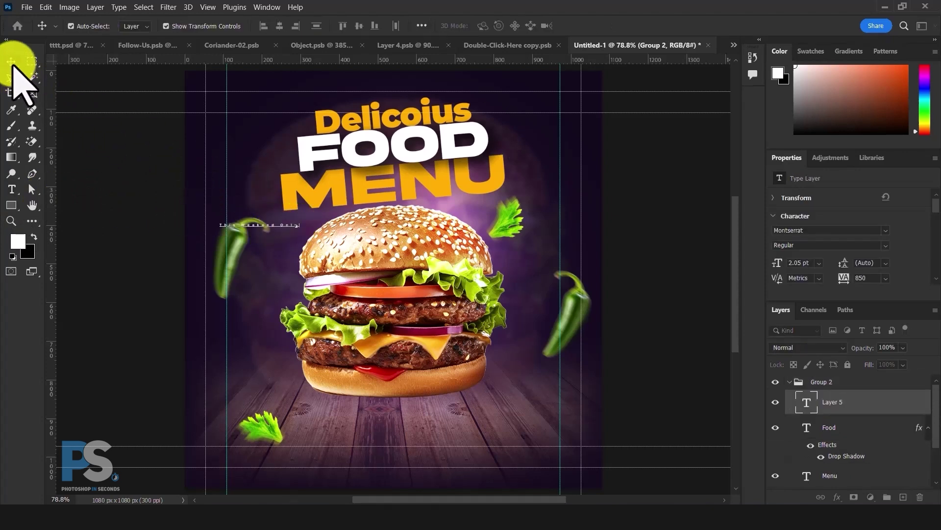
- Place "This Weekend Only" below "MENU", enlarge it to 5.75 pt and rotate it about -5.1°
{"action": "left_click_drag", "start_coordinate": [278, 226], "coordinate": [512, 217]}
{"action": "key", "text": "ctrl+t"}
{"action": "key", "text": "Return"}
{"action": "key", "text": "ctrl+t"}
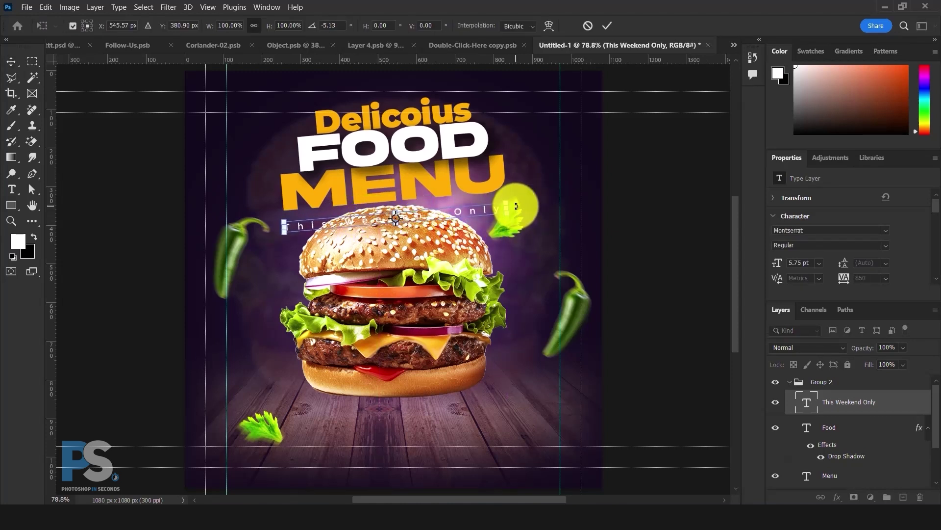
{"action": "double_click", "coordinate": [485, 210]}
- Move "This Weekend Only" up about 48 px to the lower edge of "MENU" and enlarge it to 5.98 pt
{"action": "key", "text": "ctrl+t"}
{"action": "left_click_drag", "start_coordinate": [484, 209], "coordinate": [482, 193]}
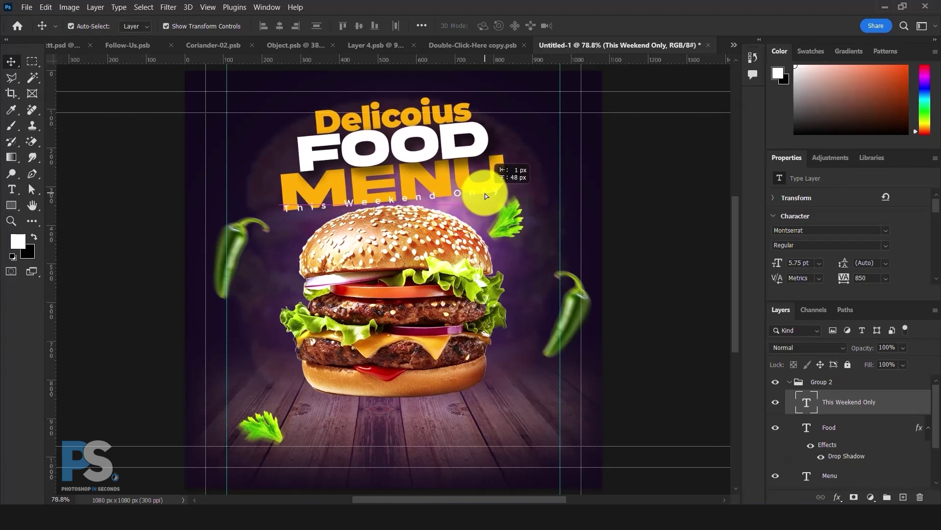
{"action": "key", "text": "ctrl+z"}
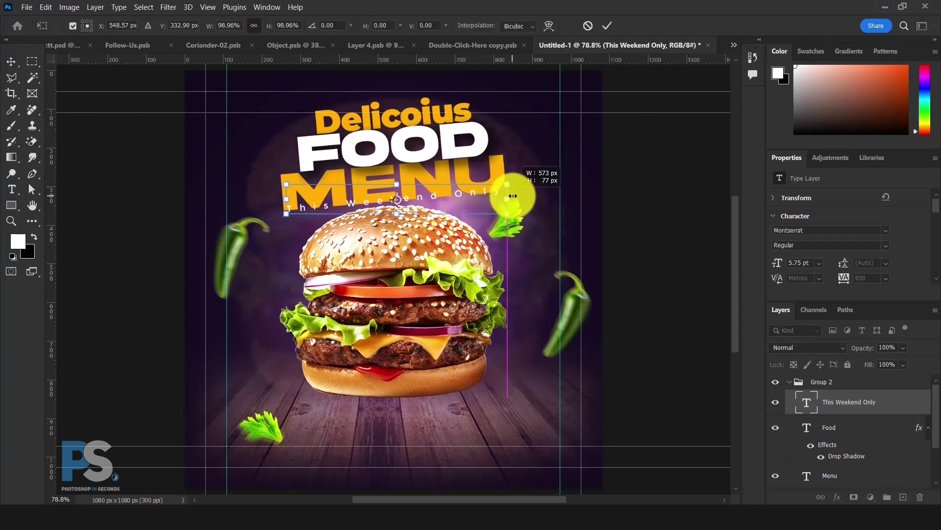
{"action": "left_click_drag", "start_coordinate": [513, 196], "coordinate": [514, 195]}
{"action": "key", "text": "Return"}
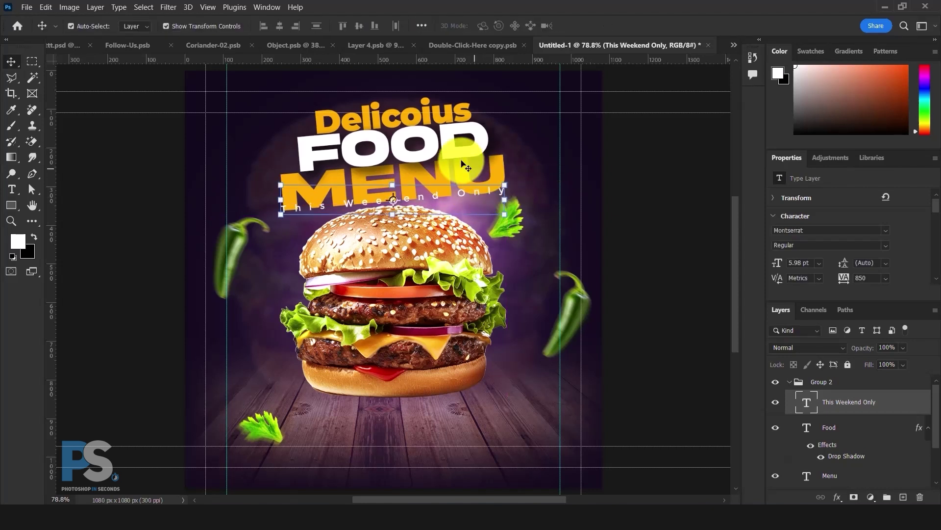
- Move the "FOOD", "MENU" and "Delicoius" texts up together by about 20 px to clear the tagline
{"action": "left_click", "coordinate": [846, 430]}
{"action": "scroll", "coordinate": [846, 442], "scroll_direction": "down", "scroll_amount": 2}
{"action": "left_click", "coordinate": [851, 453], "text": "shift"}
{"action": "key", "text": "shift+Up"}
{"action": "key", "text": "shift+Up"}
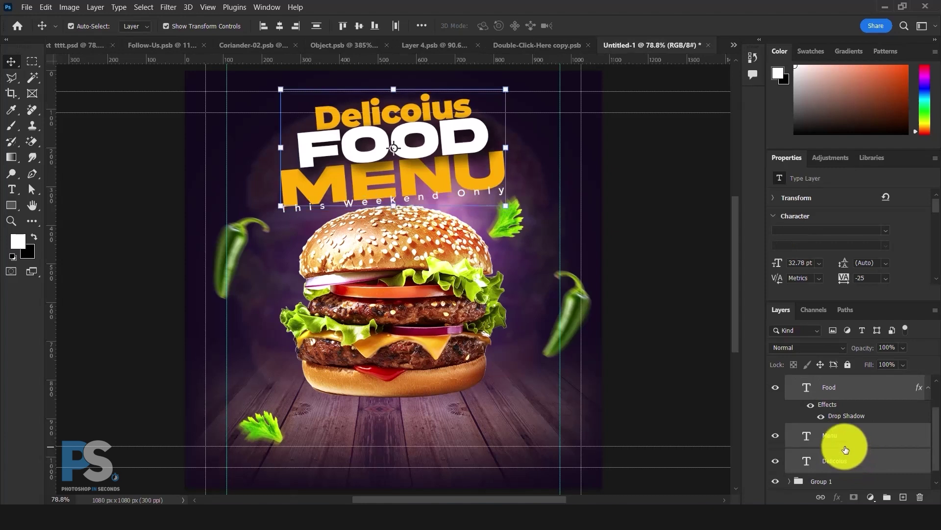
- Centre "This Weekend Only" horizontally on the canvas and shrink it slightly to 5.9 pt
{"action": "left_click", "coordinate": [837, 403]}
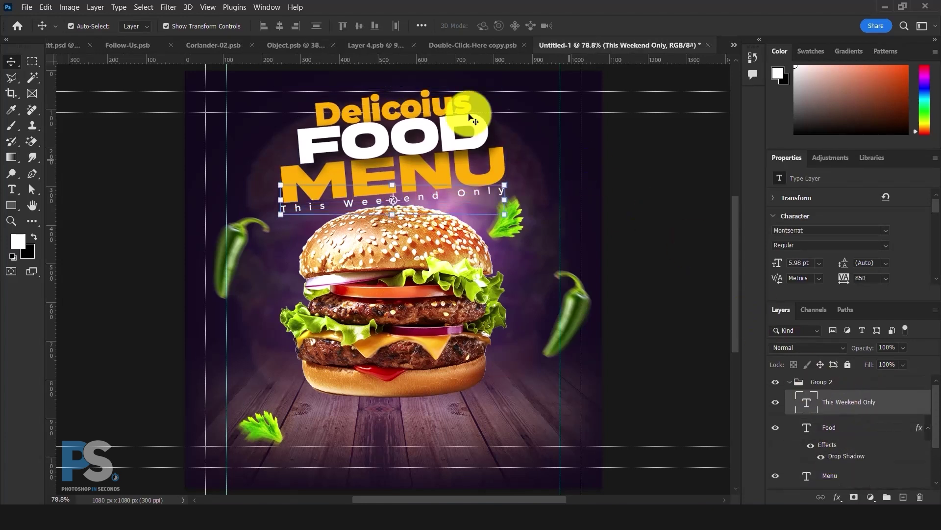
{"action": "key", "text": "ctrl+a"}
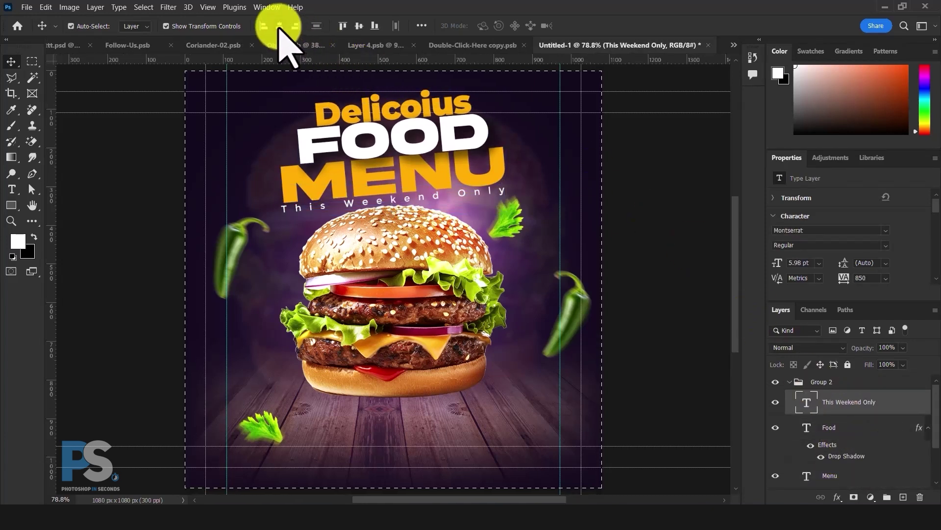
{"action": "left_click", "coordinate": [32, 61]}
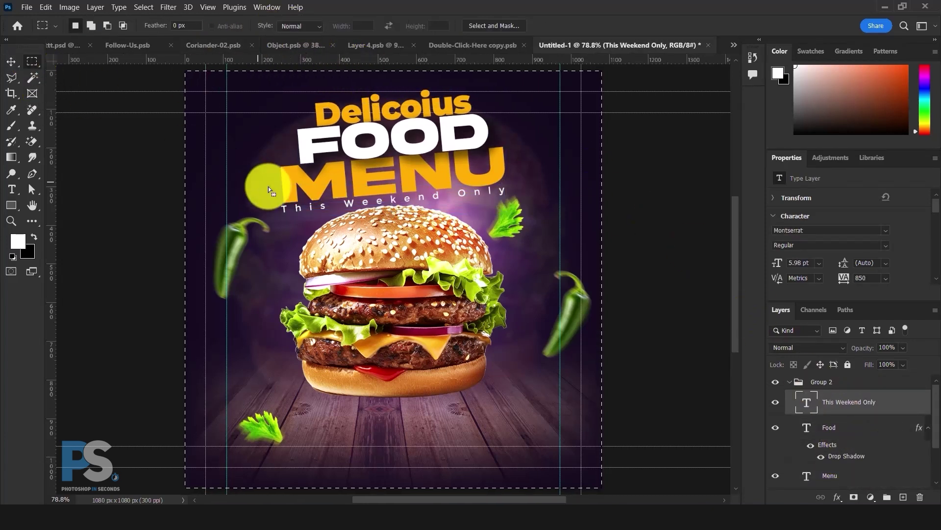
{"action": "left_click", "coordinate": [11, 61]}
{"action": "left_click_drag", "start_coordinate": [283, 202], "coordinate": [284, 200]}
{"action": "key", "text": "Return"}
- Move the "This Weekend Only" layer beneath "Delicoius" within Group 2 and collapse the group
{"action": "left_click", "coordinate": [601, 320]}
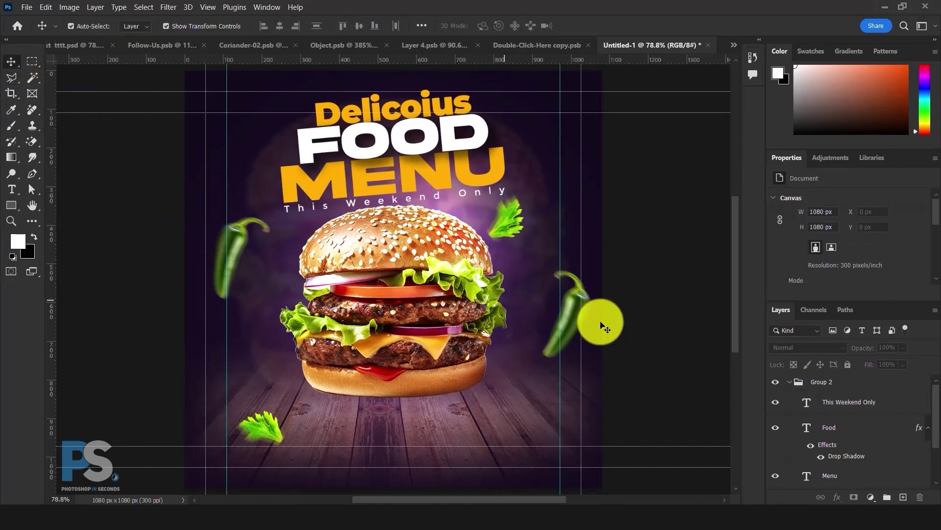
{"action": "left_click_drag", "start_coordinate": [862, 409], "coordinate": [834, 445]}
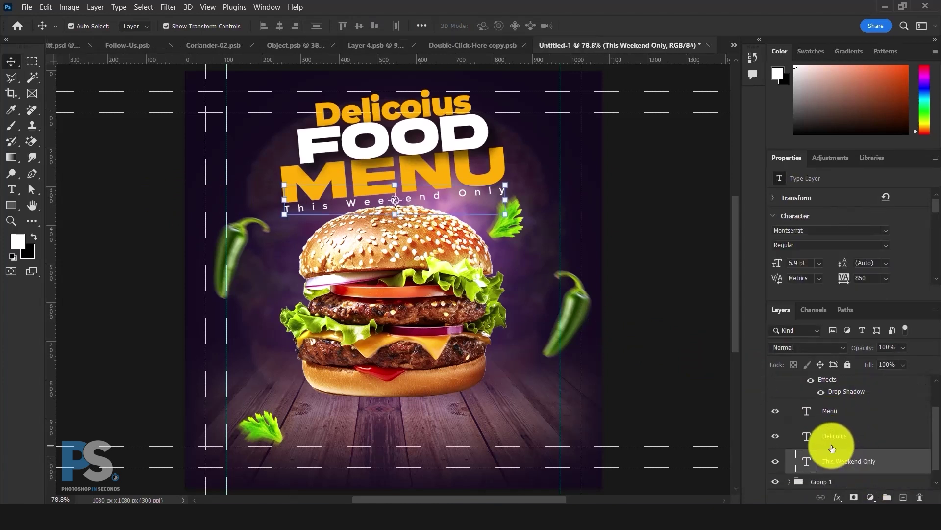
{"action": "left_click", "coordinate": [788, 386]}
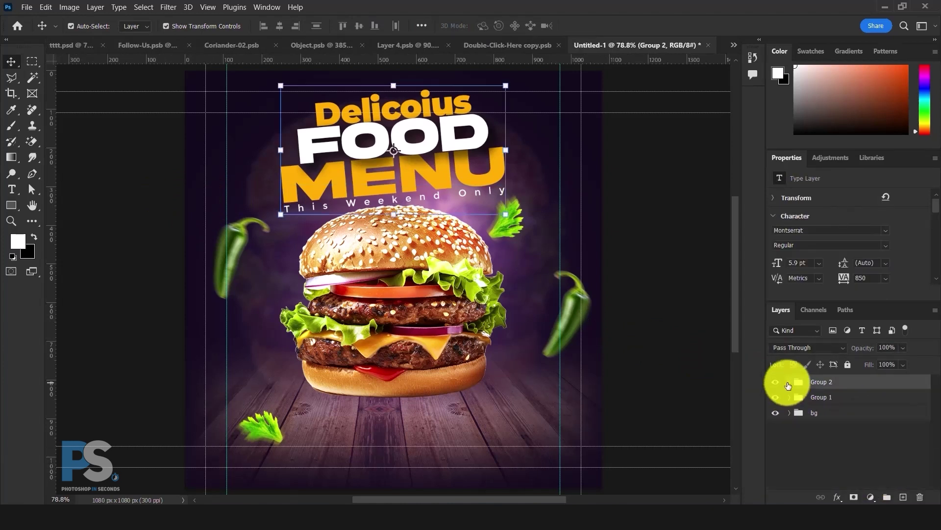
- Copy the Follow-Us group from Follow-Us.psb into the burger poster and place it at the upper-right margin guides
{"action": "left_click", "coordinate": [185, 49]}
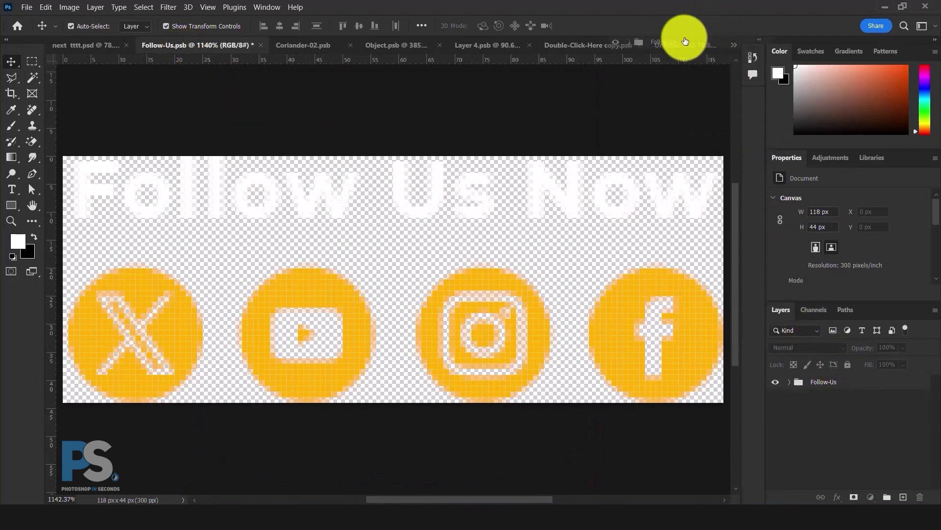
{"action": "left_click_drag", "start_coordinate": [686, 41], "coordinate": [558, 97]}
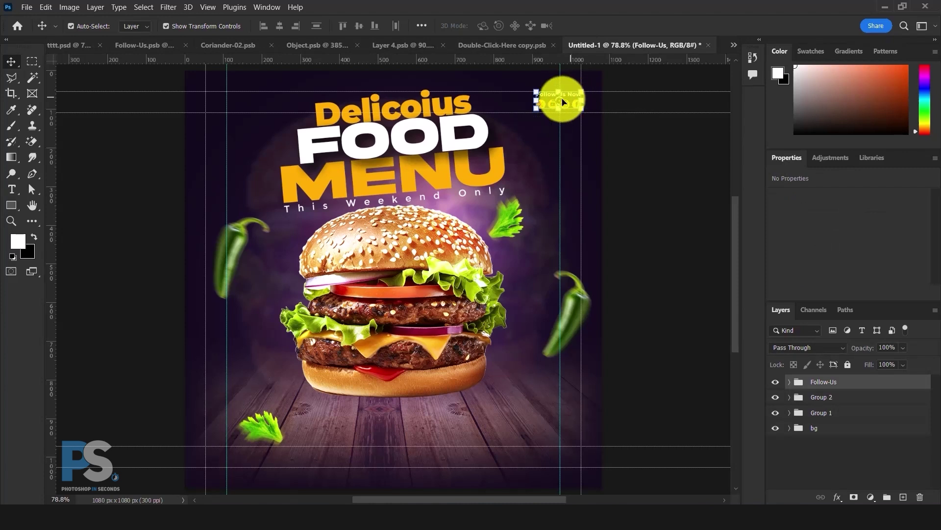
- Add a white two-line "LOGO HERE" text in Montserrat, 4.67 pt with 4.8 pt leading, at the canvas's upper-left margin guides
{"action": "left_click", "coordinate": [12, 189]}
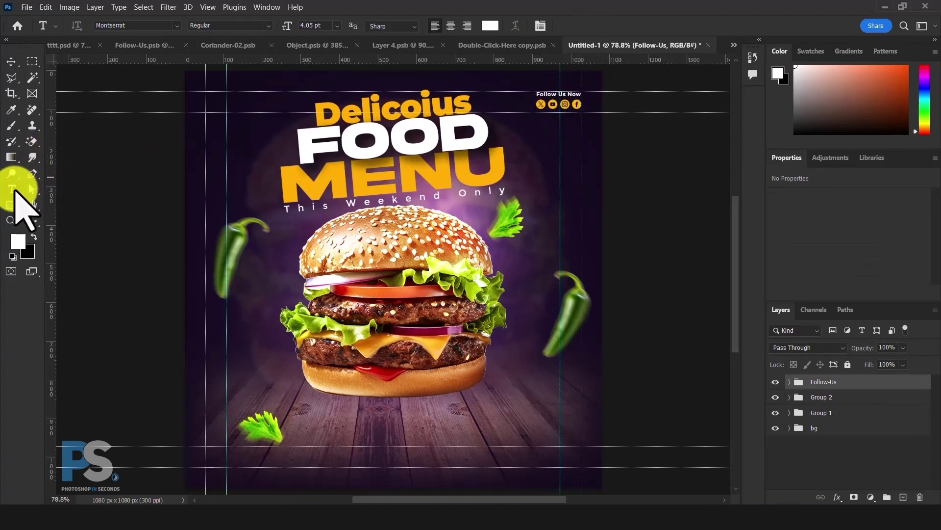
{"action": "left_click", "coordinate": [218, 98]}
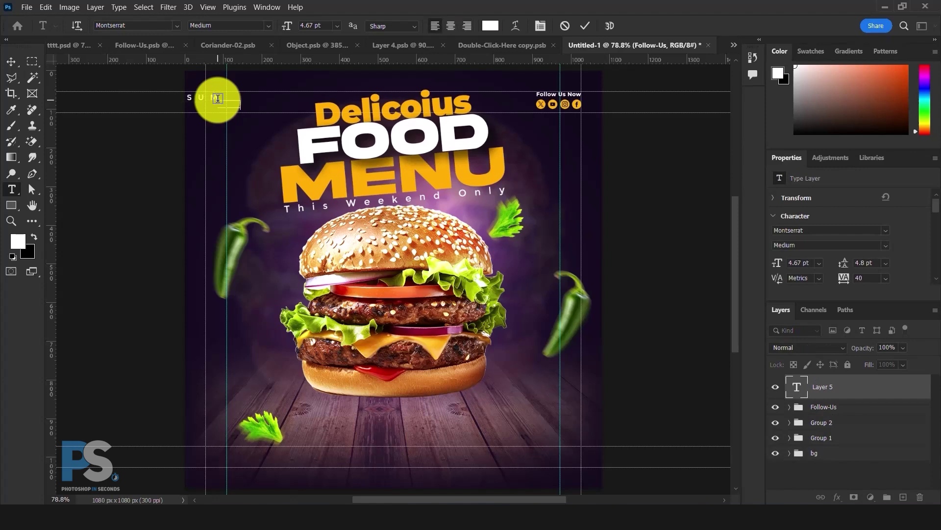
{"action": "left_click", "coordinate": [11, 61]}
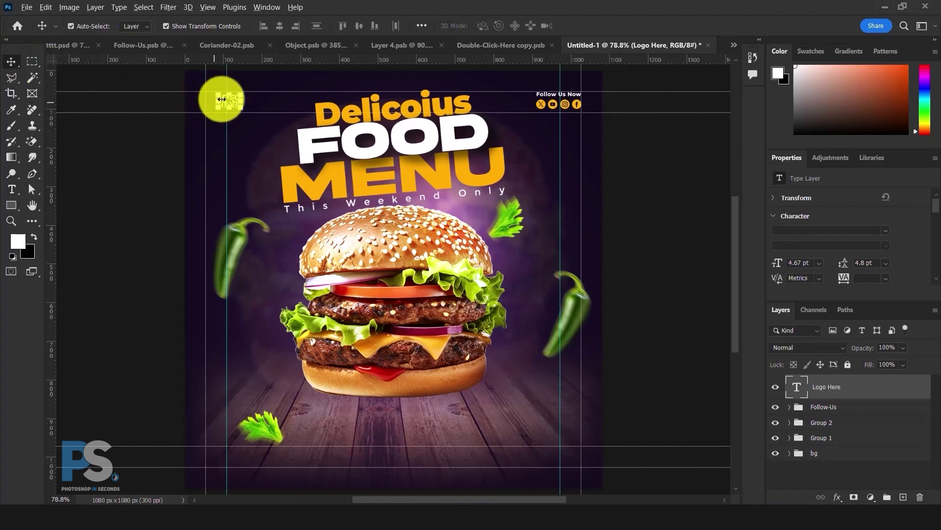
{"action": "scroll", "coordinate": [222, 95], "scroll_direction": "up", "scroll_amount": 3}
{"action": "scroll", "coordinate": [222, 94], "scroll_direction": "up", "scroll_amount": 3}
{"action": "left_click_drag", "start_coordinate": [252, 98], "coordinate": [230, 111]}
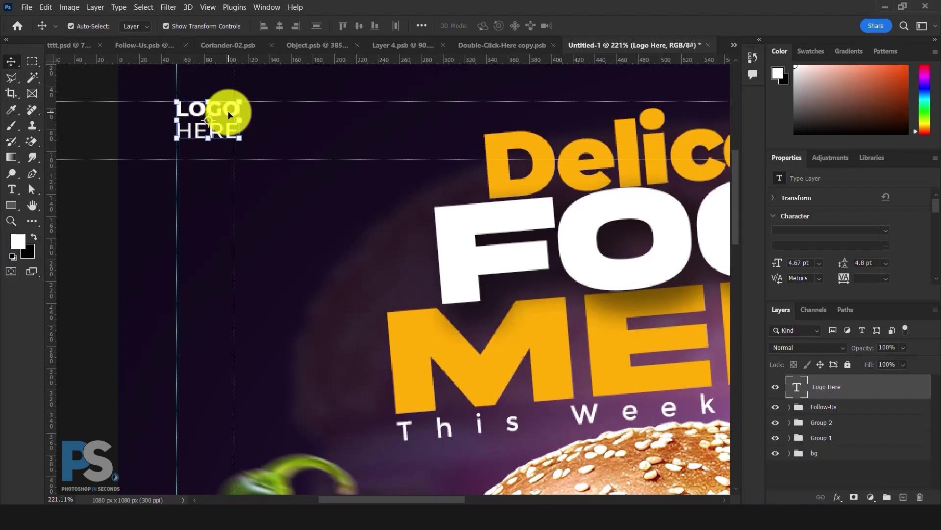
- Add the white text "DISCOUNT" in Akira Expanded Super Bold at 6 pt near the canvas's left side
{"action": "left_click", "coordinate": [10, 221]}
{"action": "right_click", "coordinate": [231, 233]}
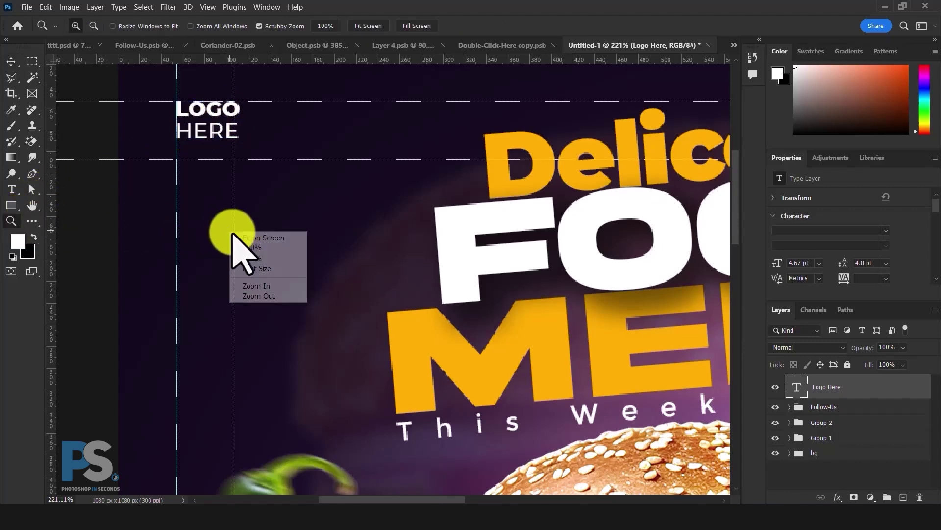
{"action": "left_click", "coordinate": [236, 237]}
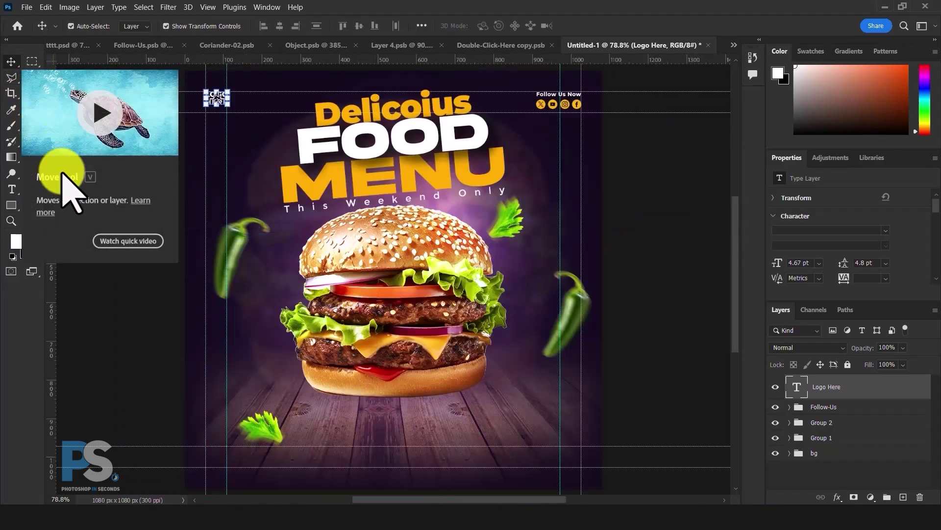
{"action": "left_click", "coordinate": [12, 189]}
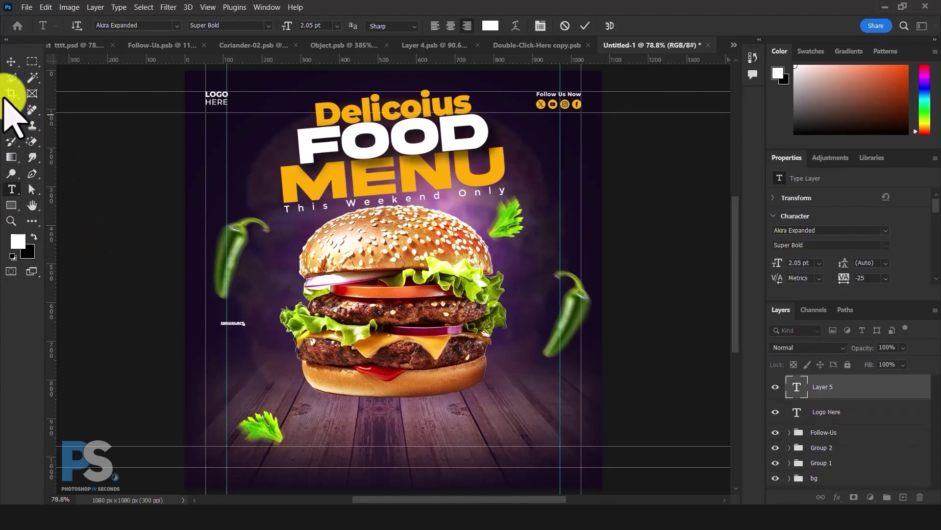
{"action": "left_click", "coordinate": [10, 62]}
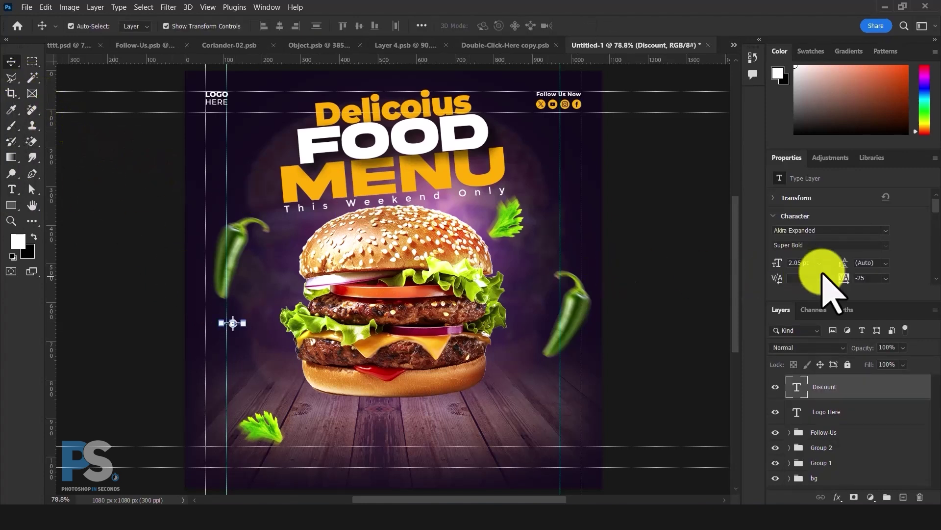
{"action": "left_click", "coordinate": [819, 263]}
{"action": "left_click", "coordinate": [807, 290]}
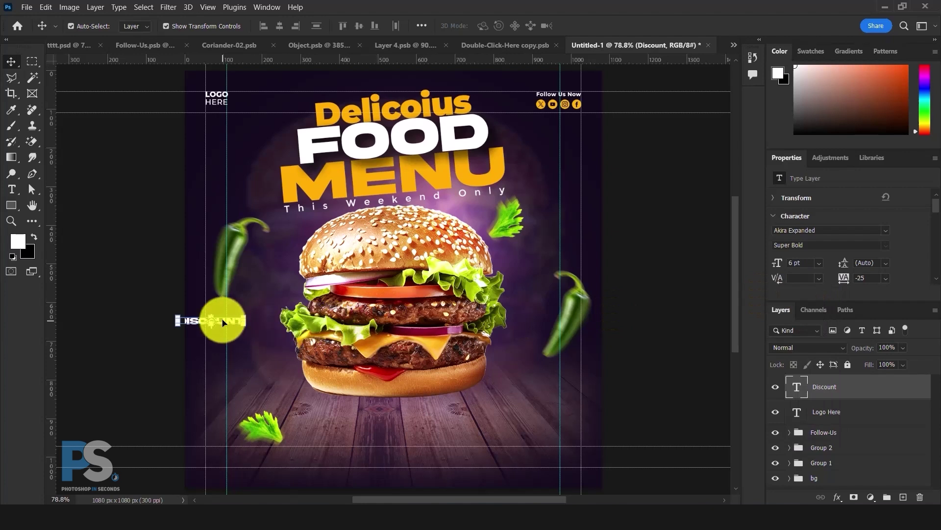
- Place "DISCOUNT" just left of the burger with a slight upward tilt, and move the left chili higher to clear space above it
{"action": "left_click_drag", "start_coordinate": [231, 321], "coordinate": [280, 304]}
{"action": "left_click", "coordinate": [303, 301]}
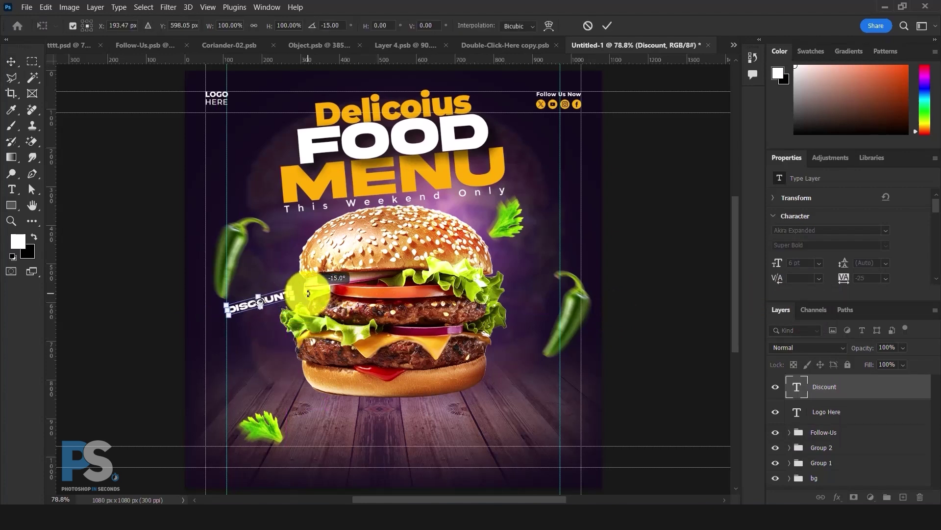
{"action": "double_click", "coordinate": [275, 301]}
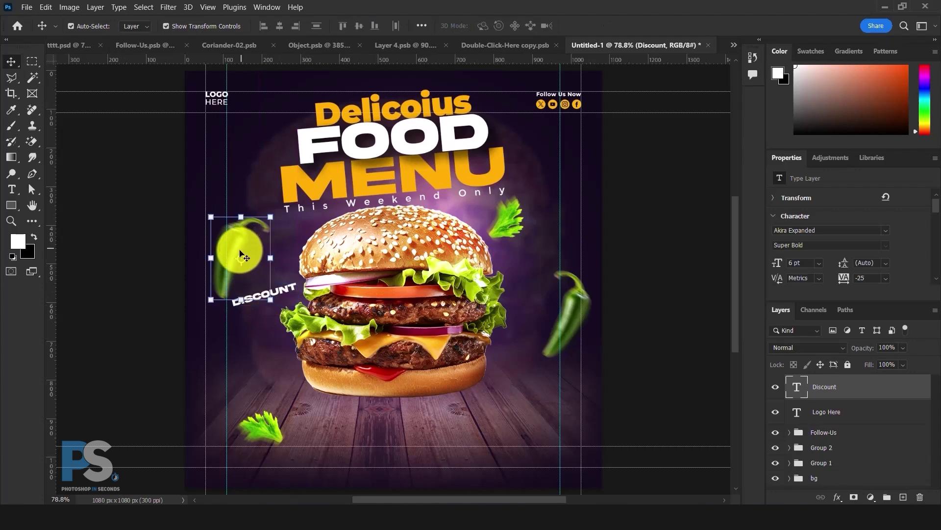
{"action": "left_click_drag", "start_coordinate": [244, 257], "coordinate": [234, 210]}
{"action": "mouse_move", "coordinate": [280, 292]}
{"action": "left_mouse_down"}
{"action": "mouse_move", "coordinate": [270, 284]}
{"action": "mouse_move", "coordinate": [304, 290]}
{"action": "mouse_move", "coordinate": [297, 292]}
{"action": "left_mouse_up"}
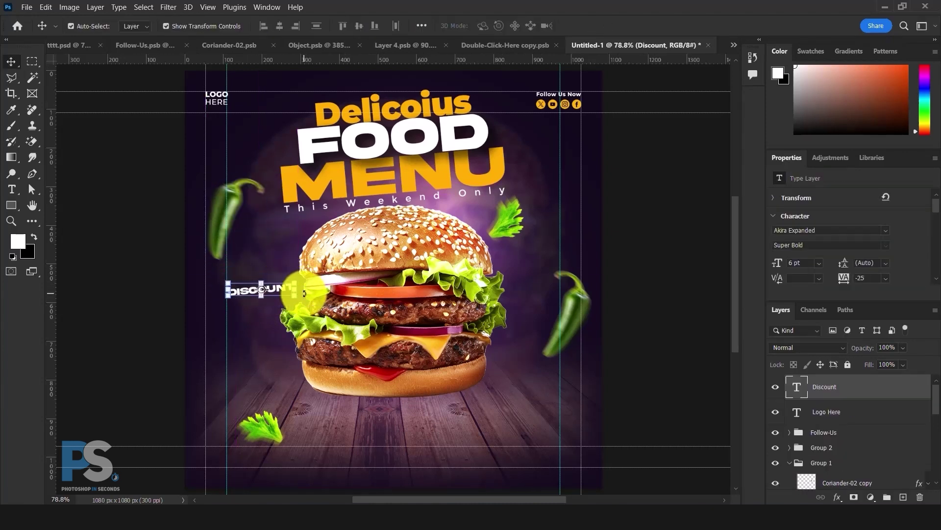
- Add the orange text "45%" in Akira Expanded Super Bold at 12 pt above "DISCOUNT"
{"action": "left_click", "coordinate": [11, 189]}
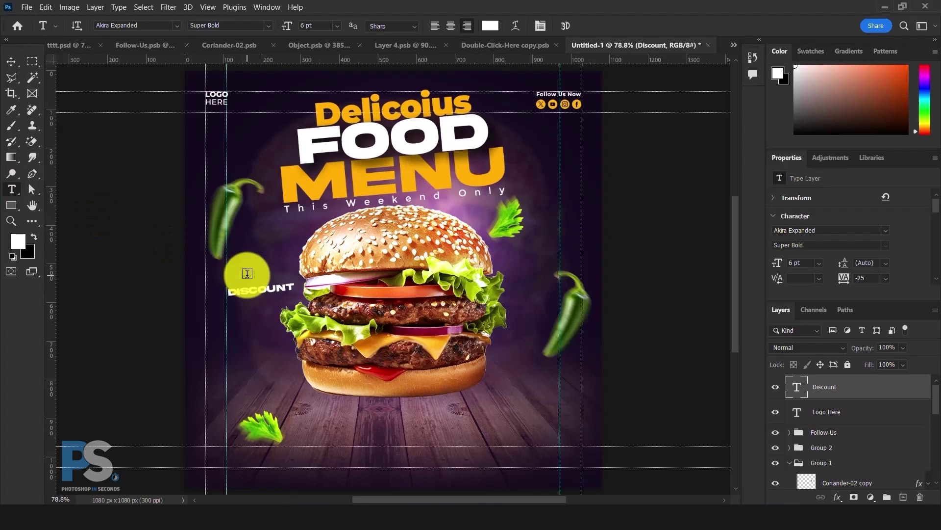
{"action": "left_click", "coordinate": [247, 274]}
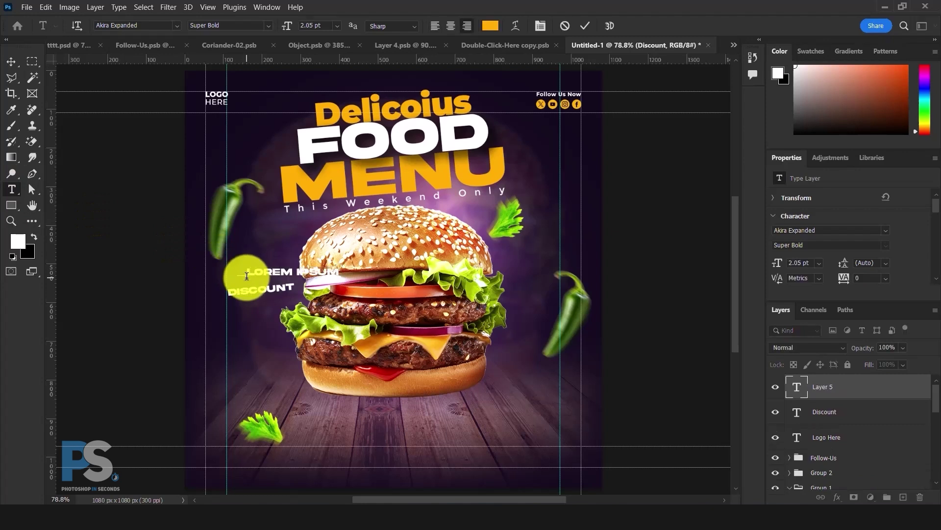
{"action": "left_click", "coordinate": [13, 63]}
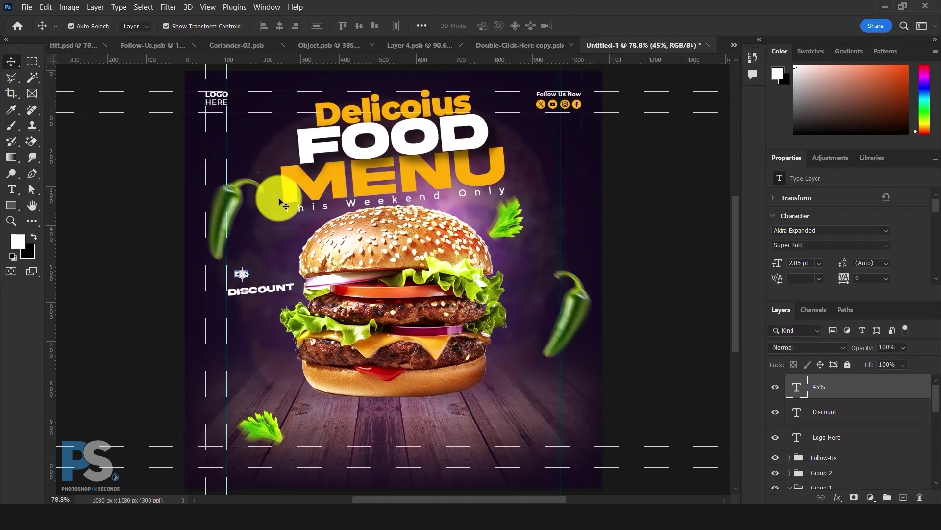
{"action": "left_click", "coordinate": [819, 263]}
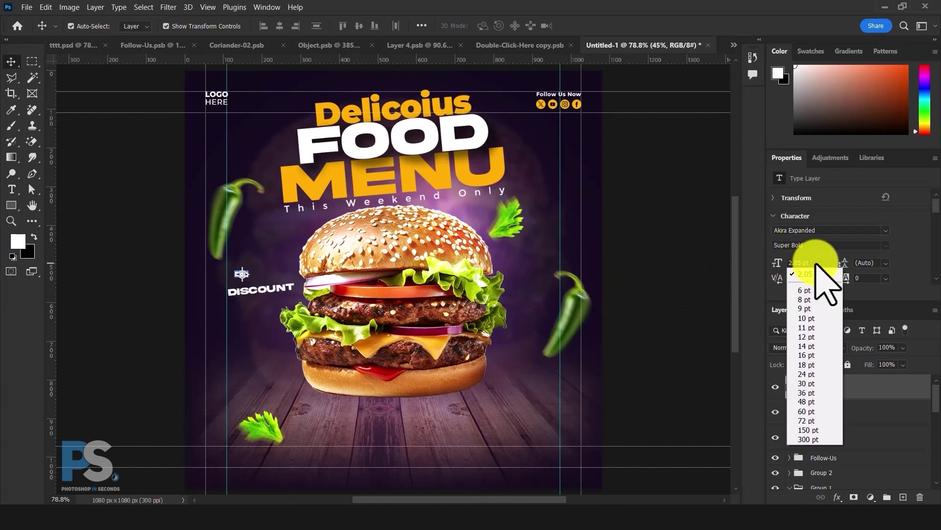
{"action": "left_click", "coordinate": [804, 336]}
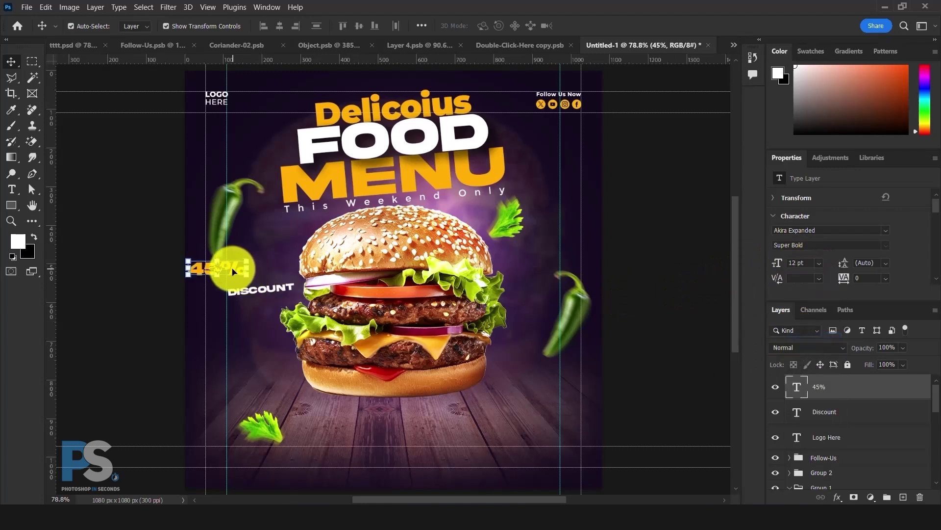
- Position "45%" directly above "DISCOUNT" and rotate it slightly counterclockwise to match the tilt
{"action": "key", "text": "ctrl+t"}
{"action": "left_click_drag", "start_coordinate": [298, 273], "coordinate": [304, 268]}
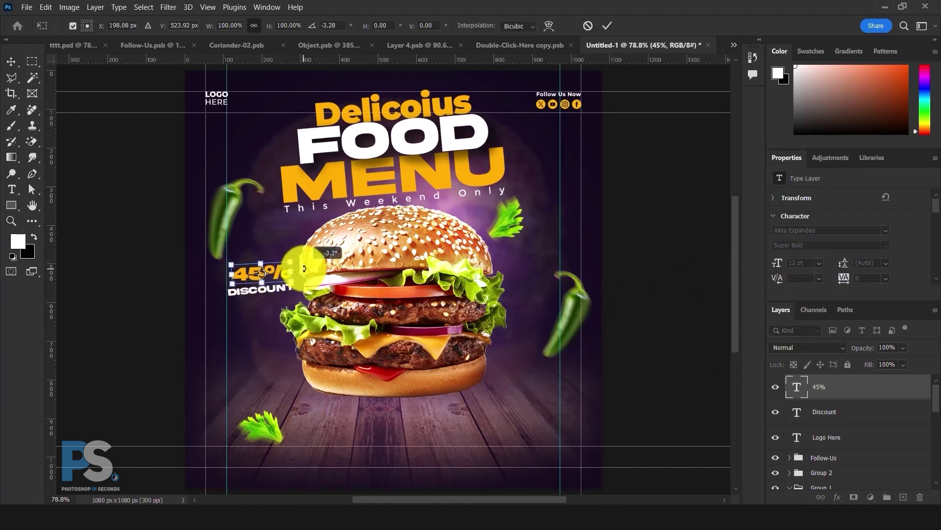
{"action": "double_click", "coordinate": [270, 274]}
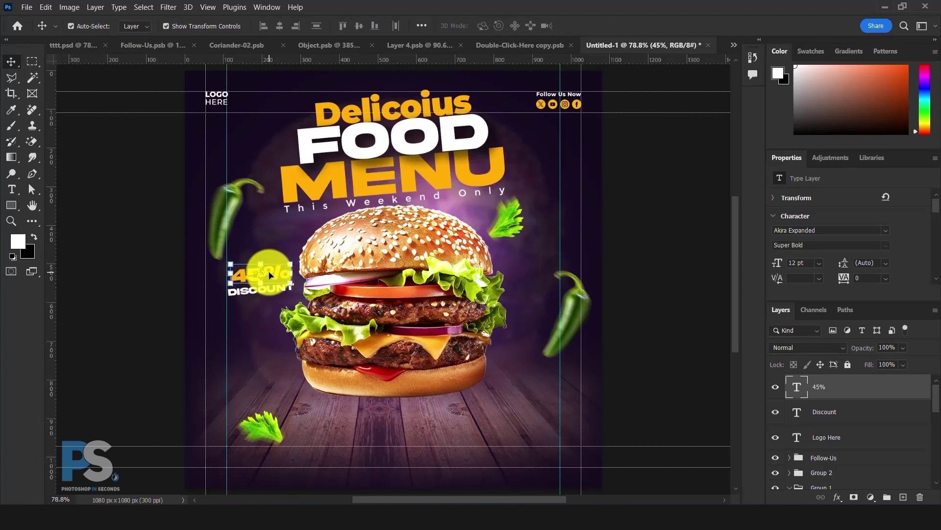
- Add the white text "Get Up To" in Montserrat Bold at 1.62 pt above "45%"
{"action": "left_click", "coordinate": [78, 214]}
{"action": "left_click", "coordinate": [12, 189]}
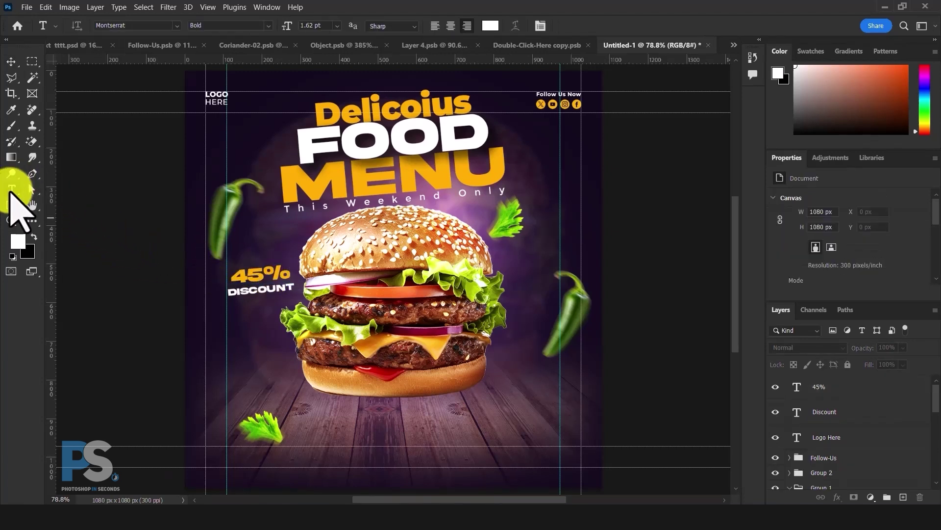
{"action": "left_click", "coordinate": [243, 255]}
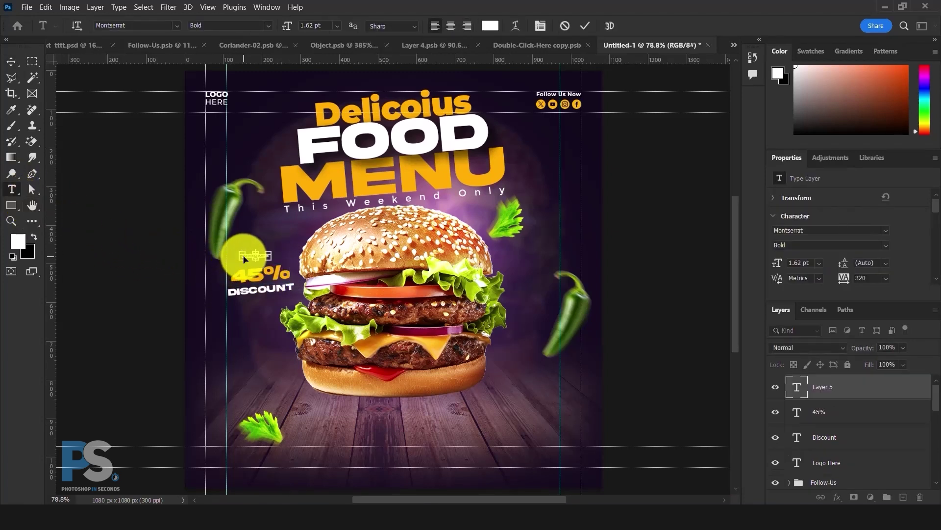
{"action": "left_click", "coordinate": [11, 62]}
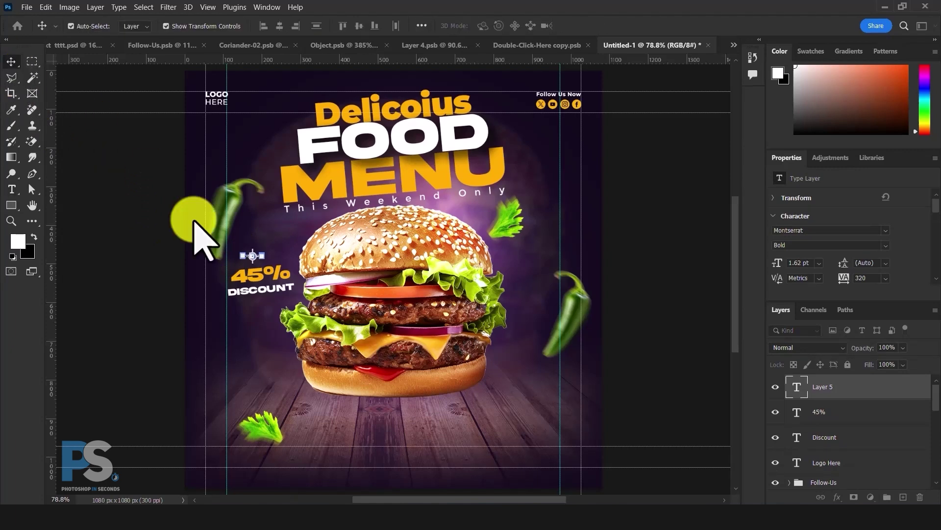
- Enlarge "45%" to span the width of "DISCOUNT" and nudge it down close to that word
{"action": "scroll", "coordinate": [247, 270], "scroll_direction": "up", "scroll_amount": 5}
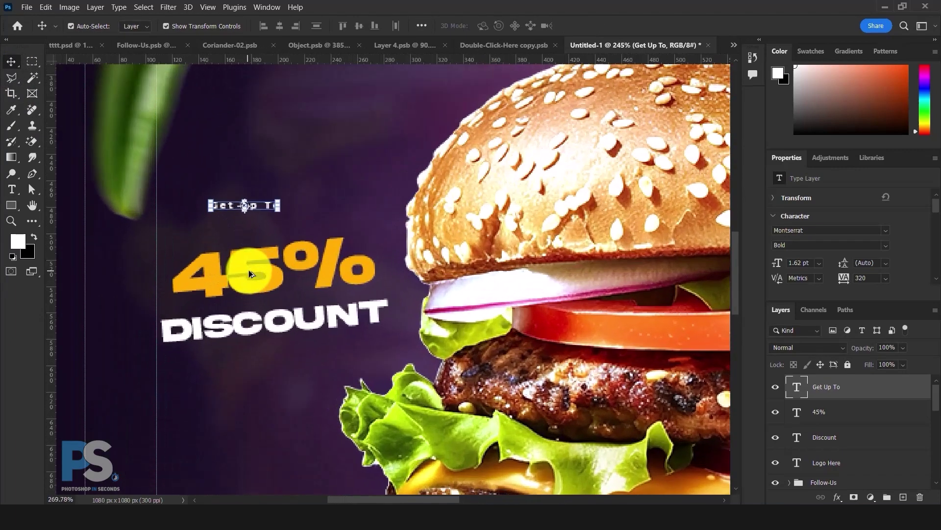
{"action": "left_click", "coordinate": [249, 270]}
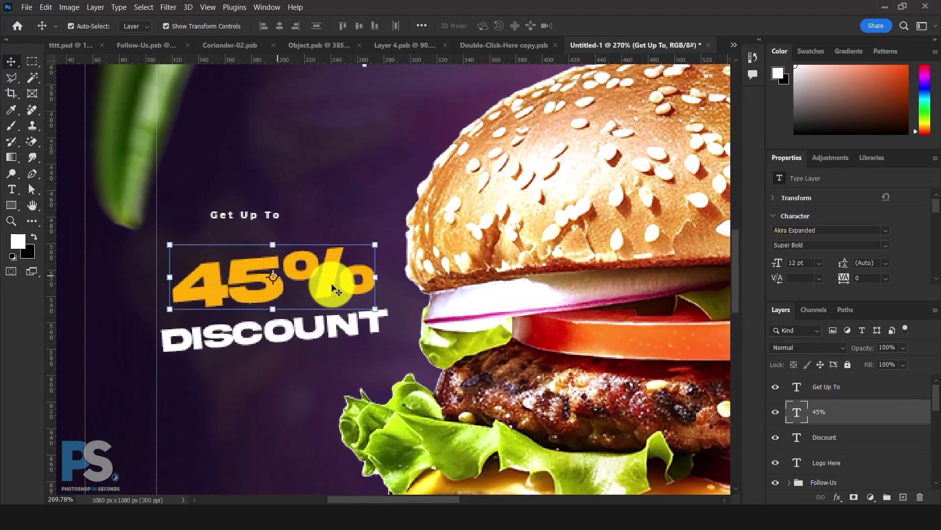
{"action": "left_click_drag", "start_coordinate": [377, 278], "coordinate": [385, 280]}
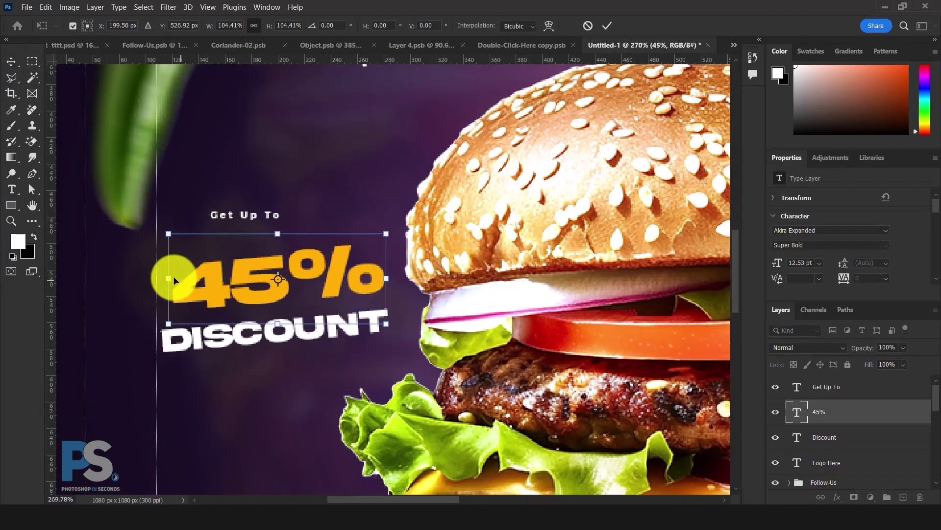
{"action": "left_click_drag", "start_coordinate": [168, 278], "coordinate": [157, 278]}
{"action": "key", "text": "Return"}
{"action": "key", "text": "Down"}
{"action": "key", "text": "Down"}
{"action": "key", "text": "Down"}
{"action": "key", "text": "Down"}
{"action": "key", "text": "Down"}
{"action": "key", "text": "Down"}
{"action": "key", "text": "Down"}
{"action": "key", "text": "Down"}
{"action": "key", "text": "Down"}
- Enlarge "Get Up To" to about 5.17 pt, rotate it about -4.9°, and set it close above "45%" at the same width
{"action": "left_click", "coordinate": [263, 215]}
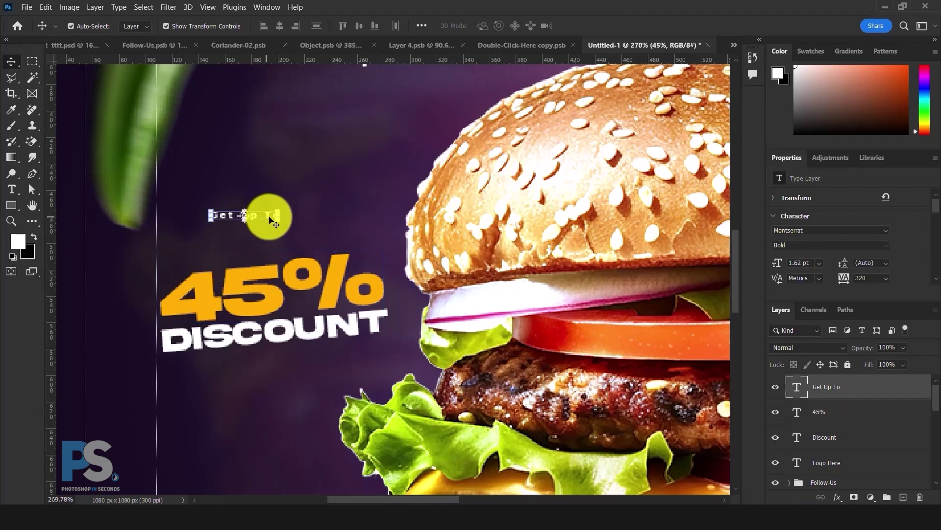
{"action": "key", "text": "ctrl+t"}
{"action": "left_click_drag", "start_coordinate": [303, 215], "coordinate": [374, 214]}
{"action": "left_click_drag", "start_coordinate": [206, 216], "coordinate": [162, 214]}
{"action": "left_click_drag", "start_coordinate": [261, 243], "coordinate": [298, 242]}
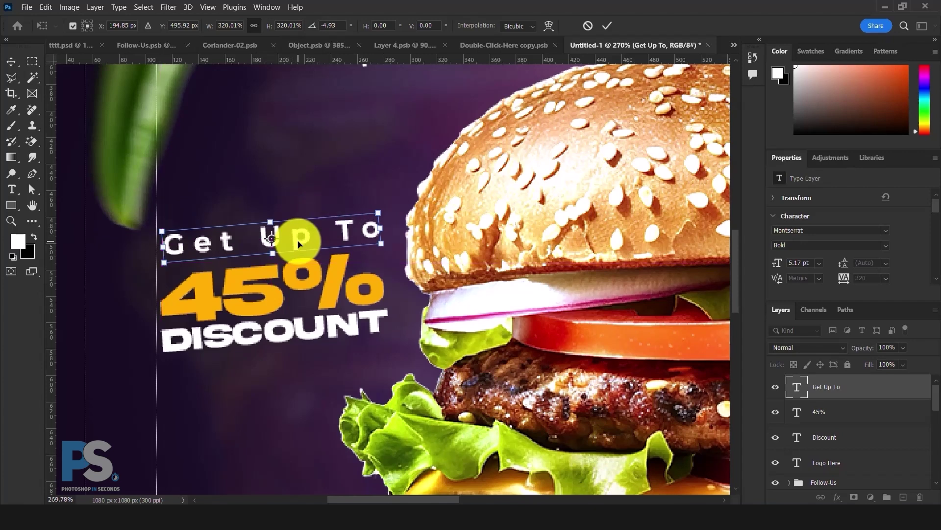
{"action": "key", "text": "Down"}
{"action": "key", "text": "Down"}
{"action": "key", "text": "Down"}
{"action": "key", "text": "Down"}
{"action": "key", "text": "Left"}
{"action": "key", "text": "Left"}
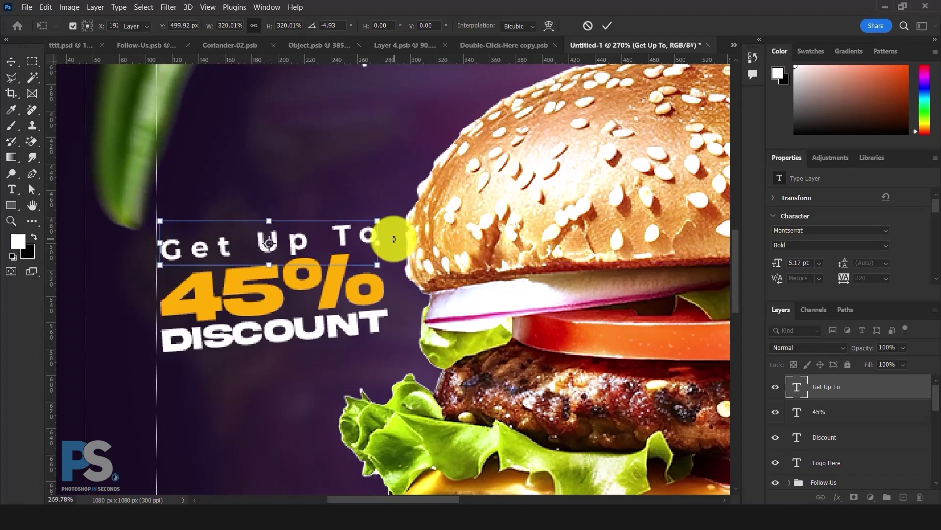
{"action": "key", "text": "Return"}
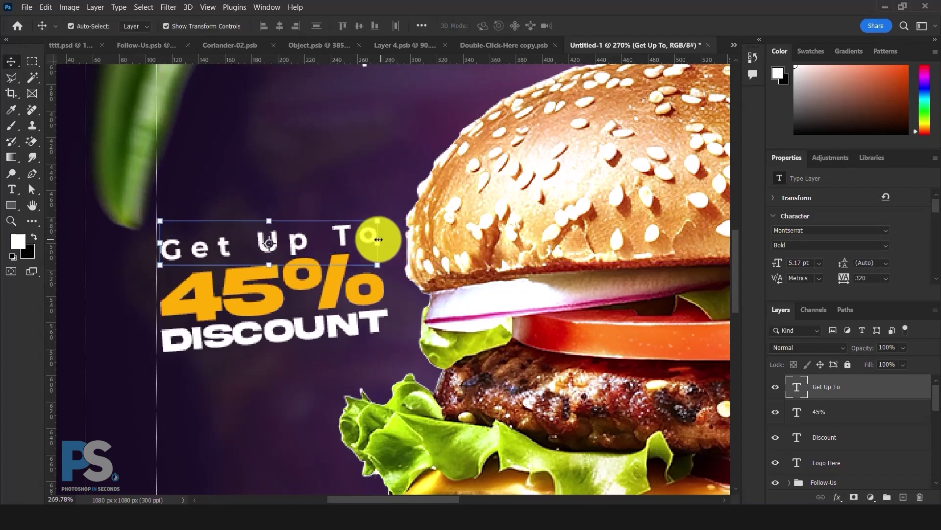
- Copy the curved arrow from Shape-01.psb into the burger poster and place it at the lower left of "DISCOUNT"
{"action": "left_click", "coordinate": [11, 220]}
{"action": "right_click", "coordinate": [185, 248]}
{"action": "left_click", "coordinate": [216, 244]}
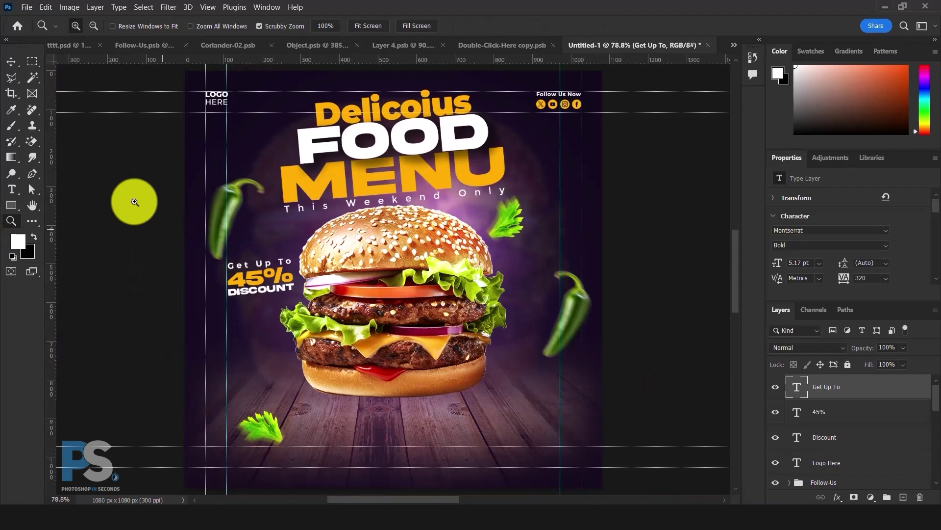
{"action": "left_click", "coordinate": [11, 61]}
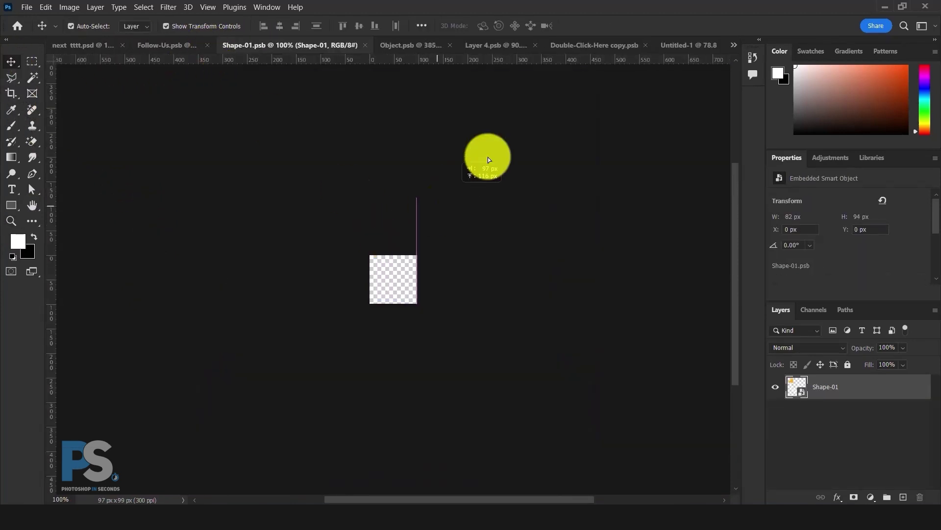
{"action": "left_click_drag", "start_coordinate": [488, 159], "coordinate": [216, 299]}
- Shrink the left chili to about 80% scale and rotate it to about -128°, keeping it above the discount text
{"action": "left_click", "coordinate": [235, 212]}
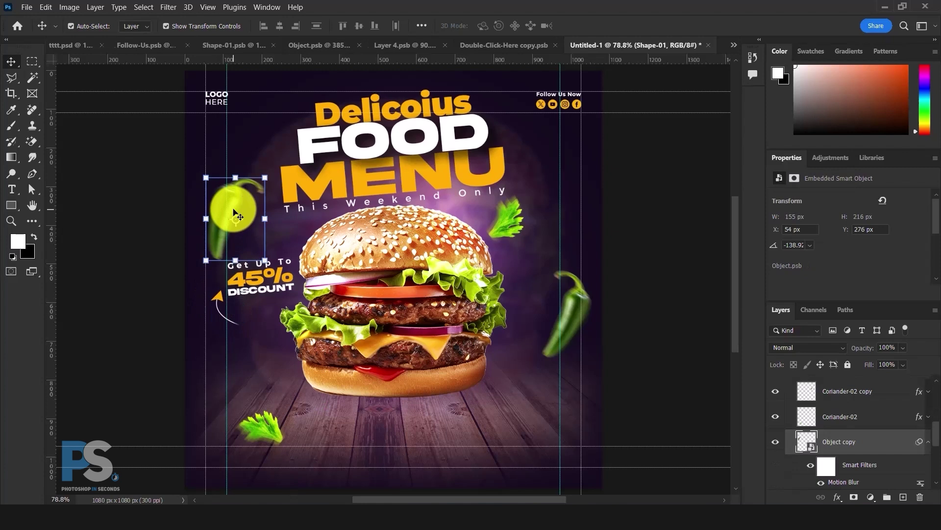
{"action": "left_click", "coordinate": [237, 172]}
{"action": "left_click_drag", "start_coordinate": [238, 164], "coordinate": [237, 171]}
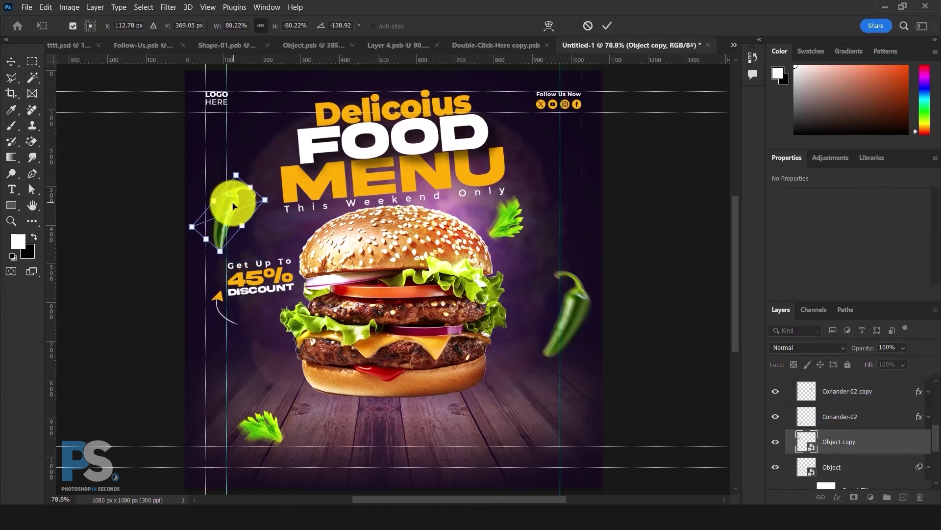
{"action": "left_click_drag", "start_coordinate": [259, 207], "coordinate": [268, 229]}
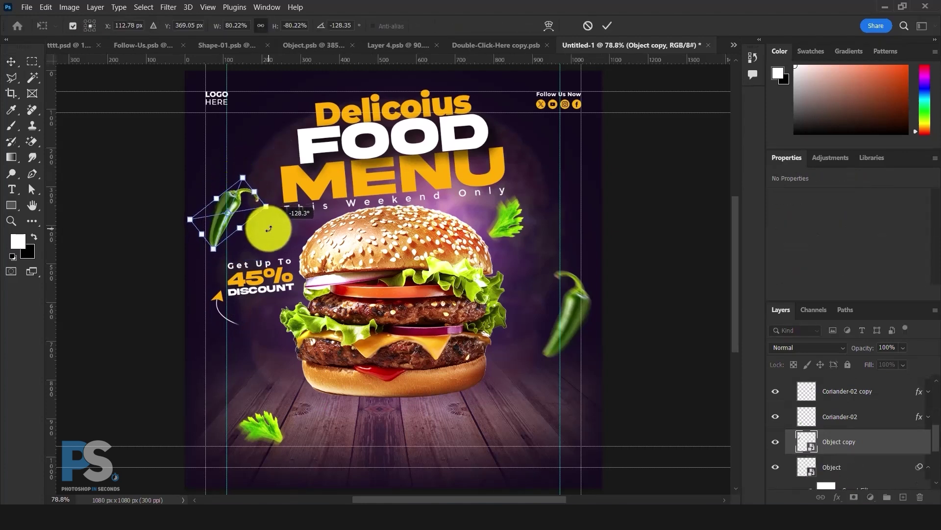
{"action": "left_click", "coordinate": [607, 26]}
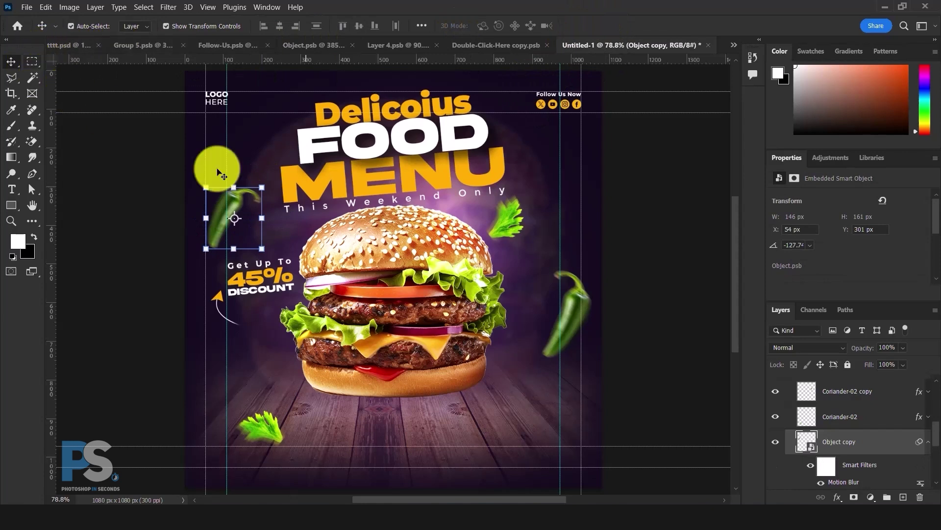
- Group the Shape-01, Get Up To, 45%, Discount, Logo Here and Follow-Us layers together
{"action": "scroll", "coordinate": [834, 417], "scroll_direction": "down", "scroll_amount": 3}
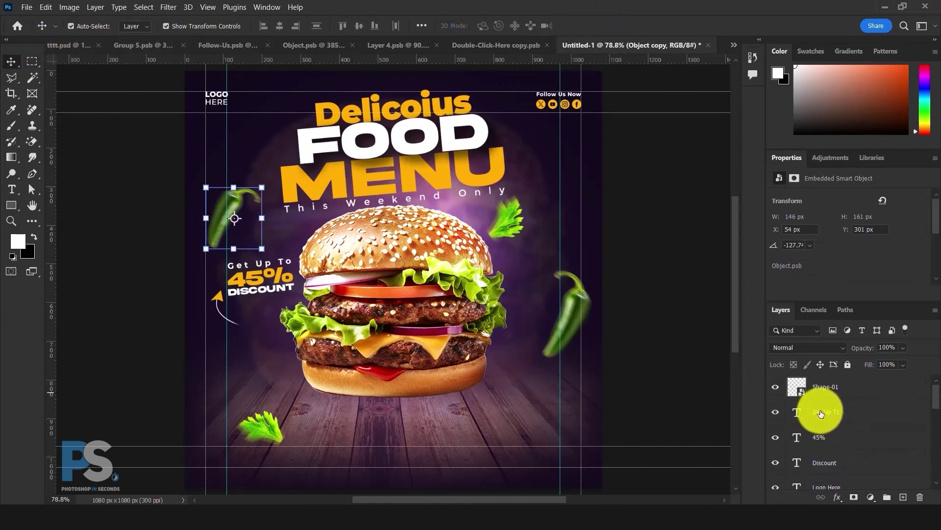
{"action": "left_click", "coordinate": [841, 397]}
{"action": "scroll", "coordinate": [842, 398], "scroll_direction": "down", "scroll_amount": 2}
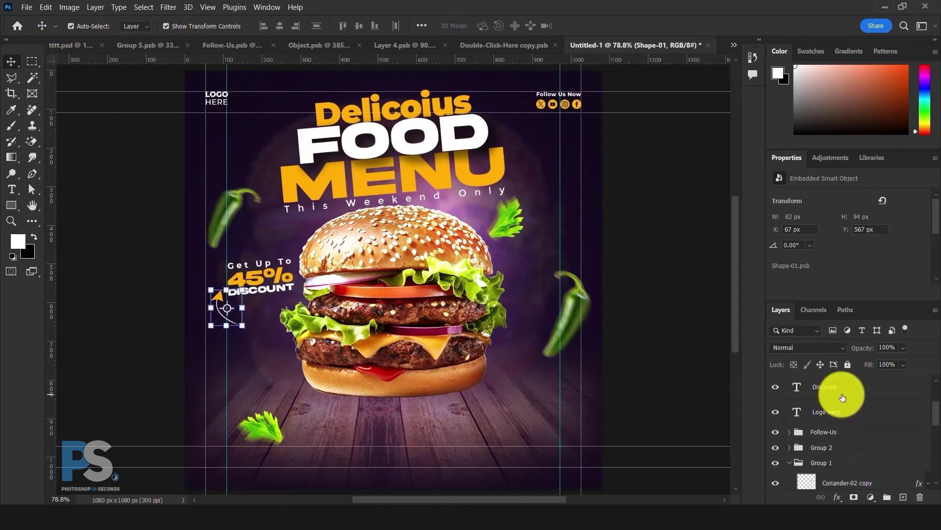
{"action": "left_click", "coordinate": [838, 414], "text": "shift"}
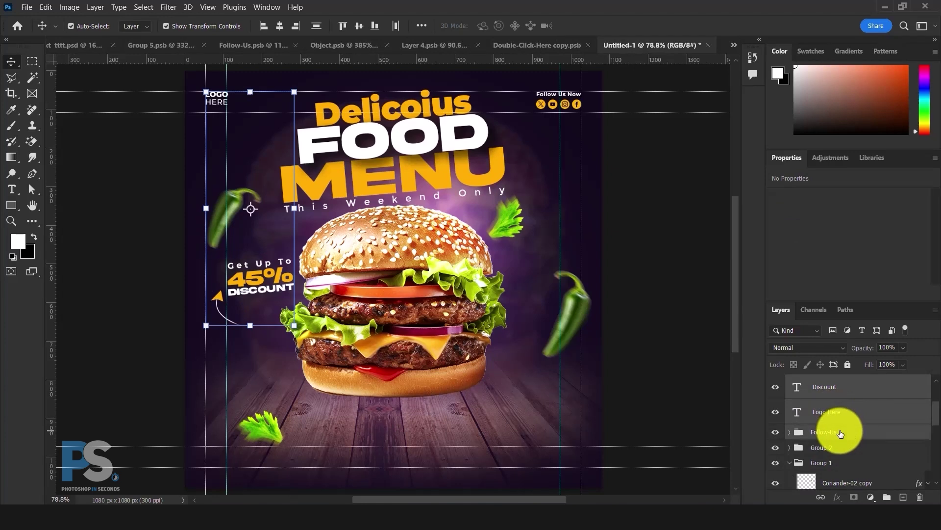
{"action": "left_click", "coordinate": [840, 433], "text": "shift"}
{"action": "left_click", "coordinate": [887, 497]}
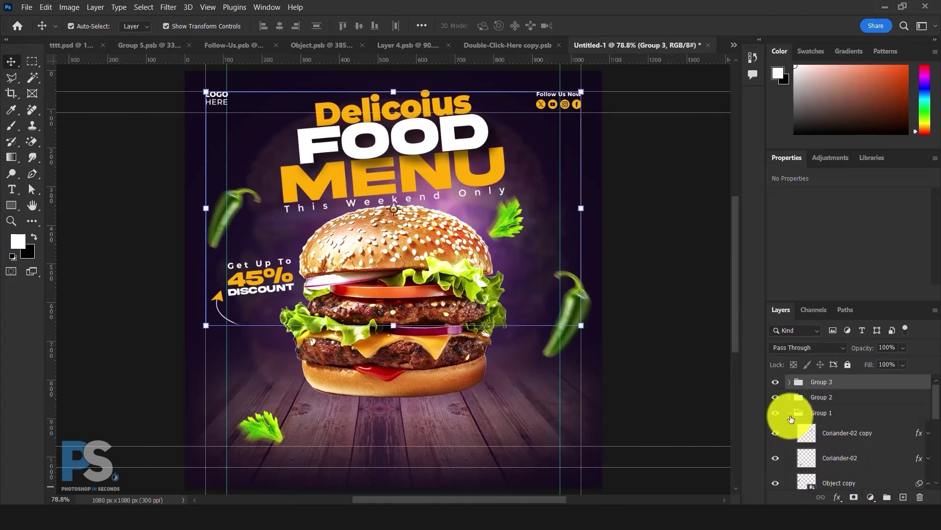
- Copy the Order Now button with its contact text from Group 5.psb into the burger poster and centre it horizontally near the bottom edge
{"action": "left_click", "coordinate": [804, 445]}
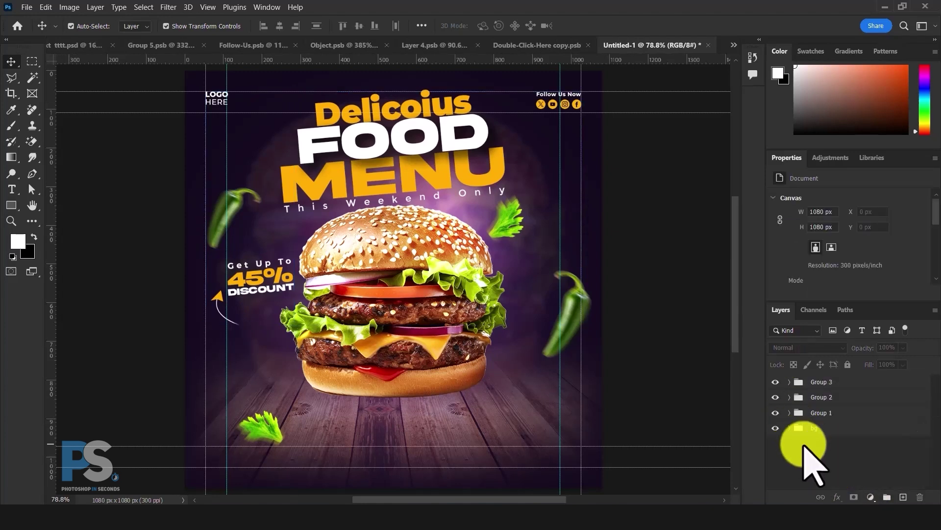
{"action": "left_click", "coordinate": [173, 44]}
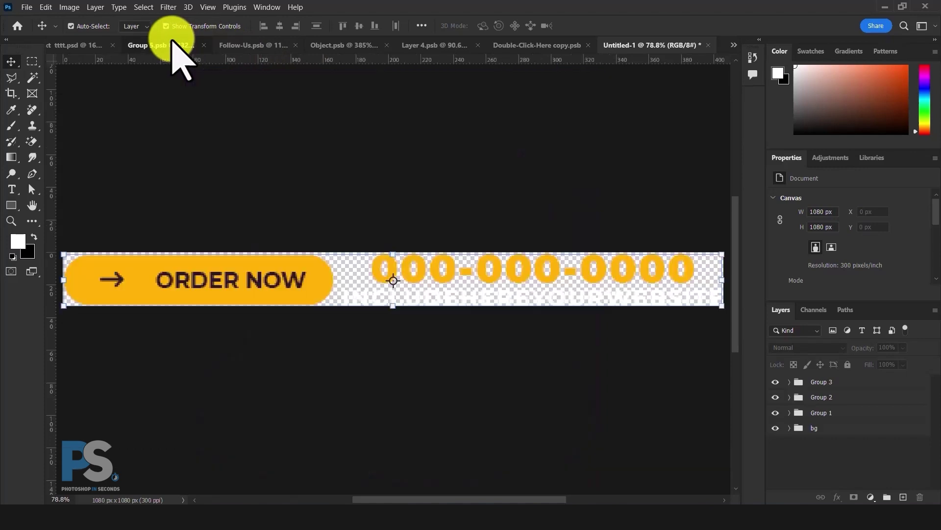
{"action": "left_click_drag", "start_coordinate": [830, 385], "coordinate": [411, 449]}
{"action": "key", "text": "ctrl+a"}
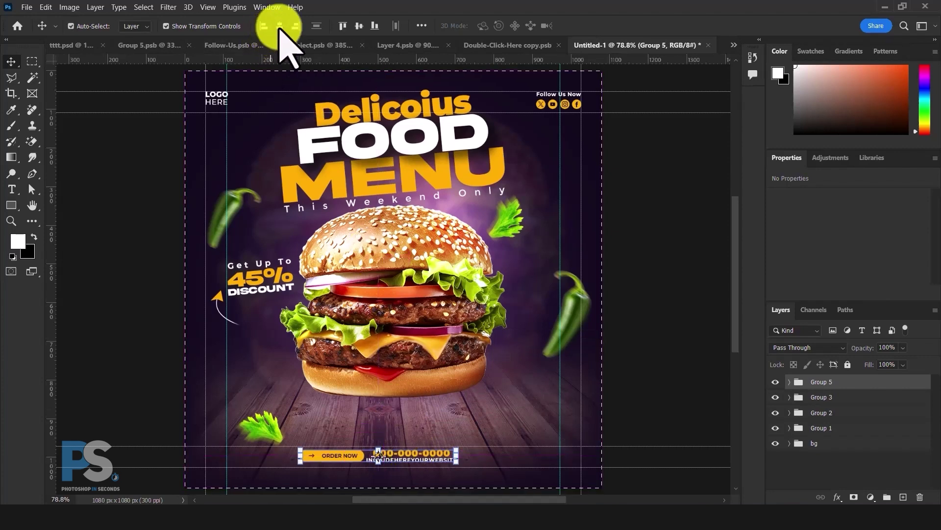
{"action": "left_click", "coordinate": [31, 61]}
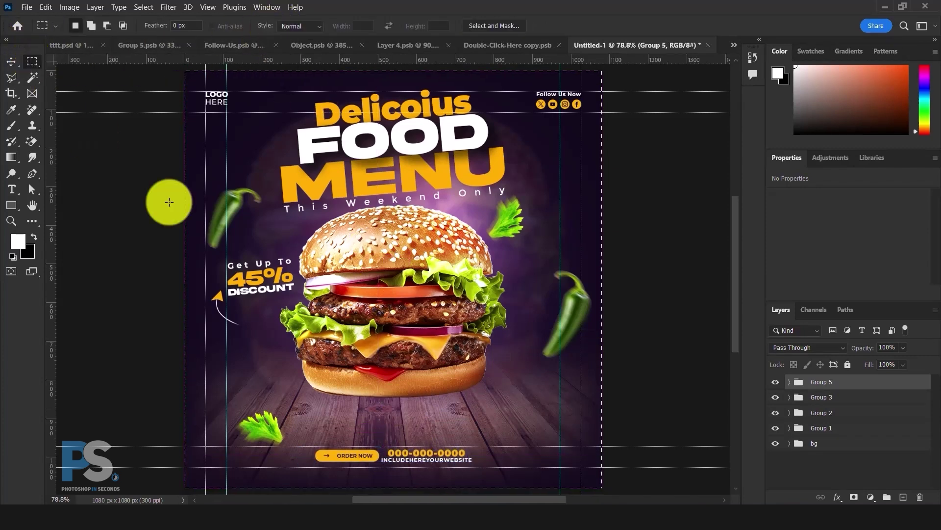
{"action": "key", "text": "v"}
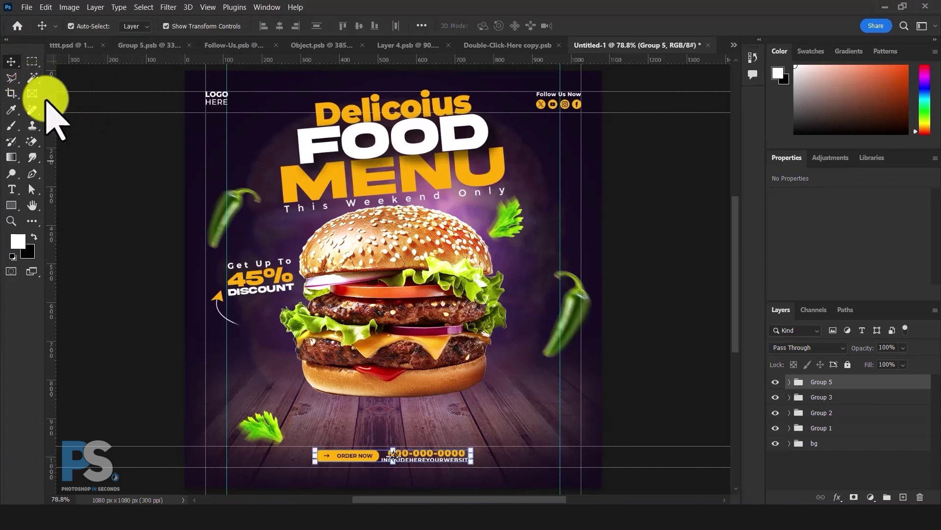
- Move the lower coriander leaf to about X 200 px, Y 888 px, close to the upper left of the Order Now button
{"action": "left_click", "coordinate": [269, 424]}
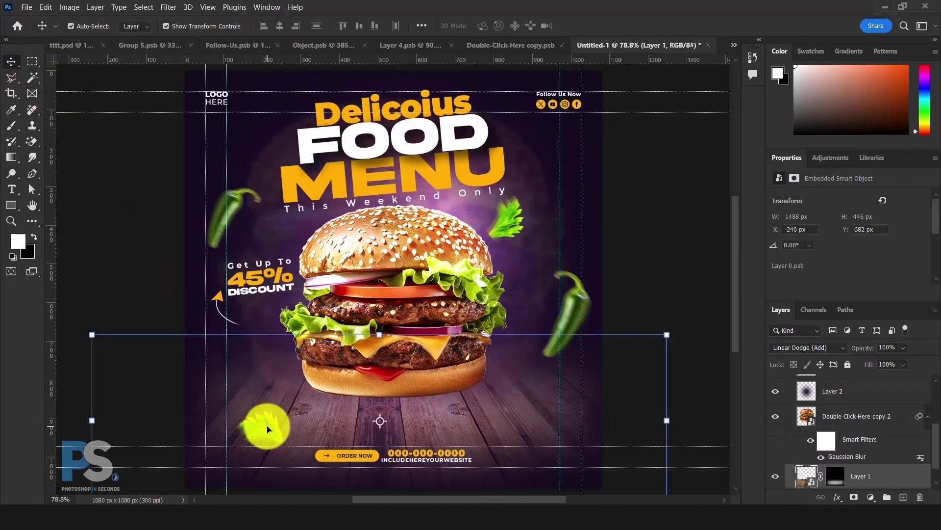
{"action": "left_click", "coordinate": [269, 430]}
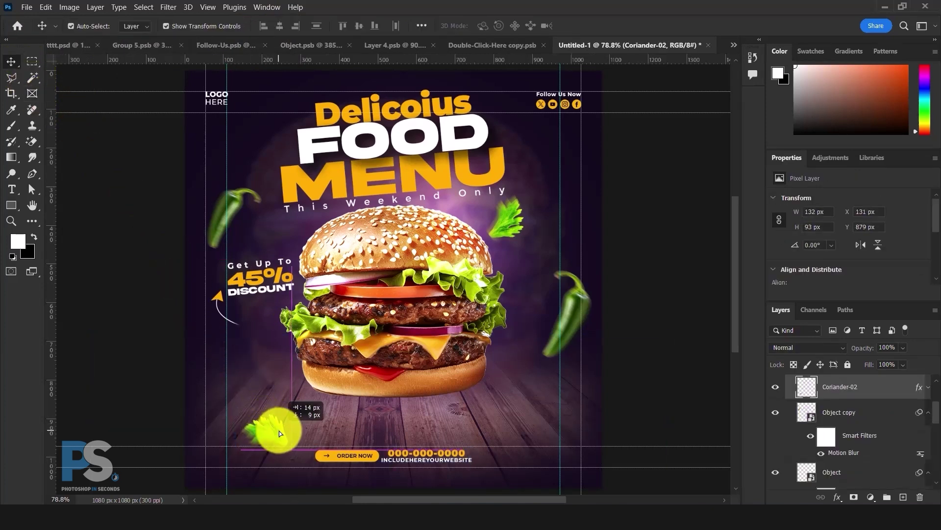
{"action": "left_click_drag", "start_coordinate": [296, 431], "coordinate": [298, 432]}
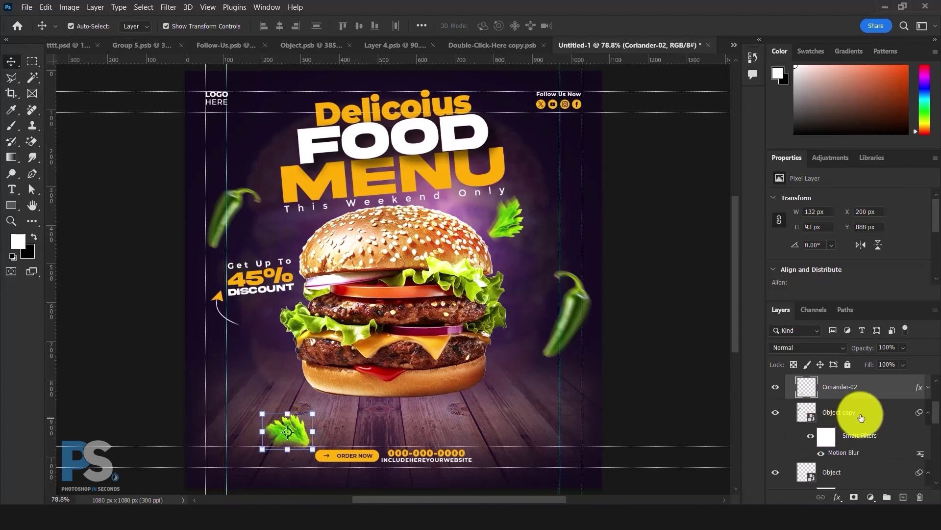
{"action": "left_click_drag", "start_coordinate": [868, 417], "coordinate": [788, 428]}
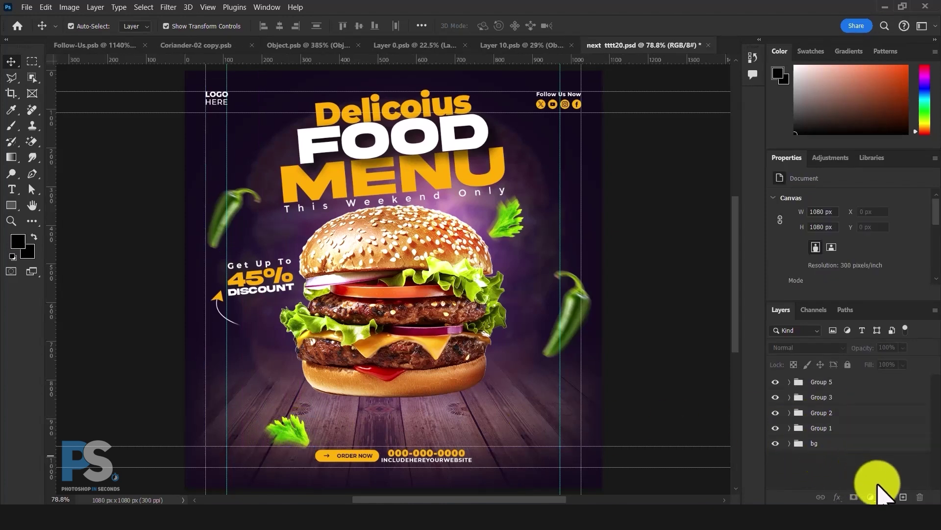
- On a new layer below Group 1, paint a black shadow about 869 × 356 px under the burger with a flattened 401 px Soft Round brush
{"action": "left_click", "coordinate": [903, 494]}
{"action": "left_click_drag", "start_coordinate": [840, 389], "coordinate": [828, 456]}
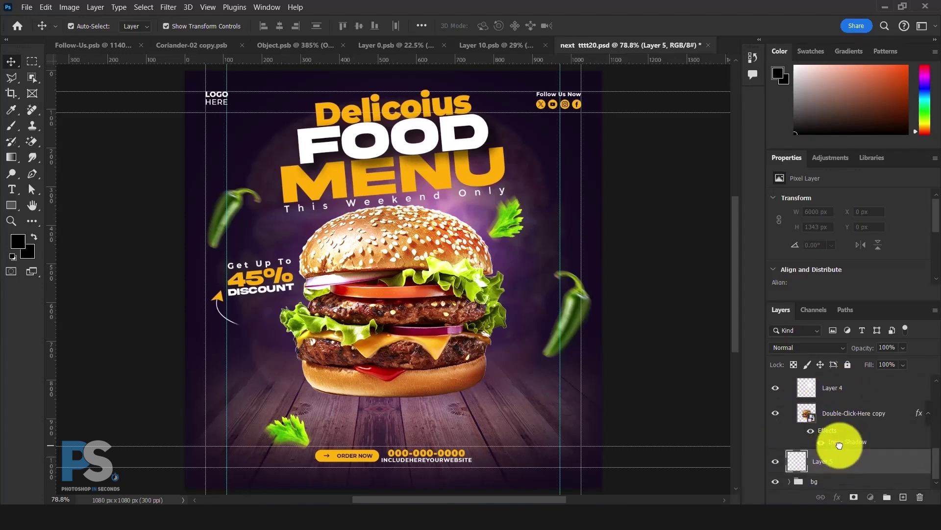
{"action": "left_click", "coordinate": [12, 127]}
{"action": "right_click", "coordinate": [231, 201]}
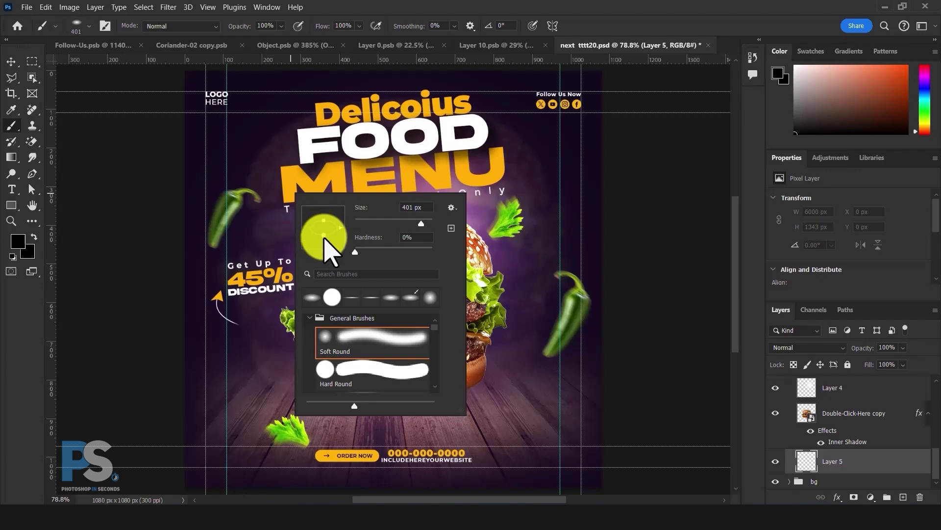
{"action": "left_click", "coordinate": [809, 111]}
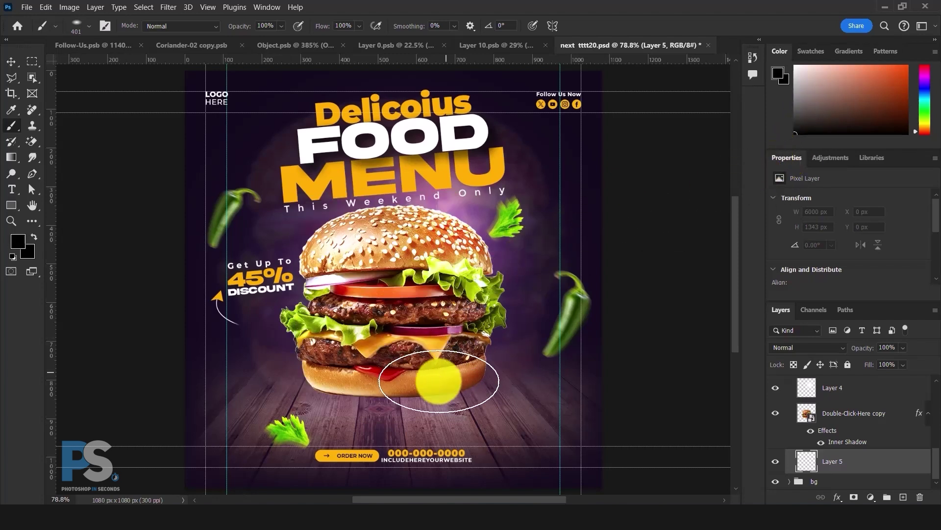
{"action": "mouse_move", "coordinate": [439, 381]}
{"action": "left_mouse_down"}
{"action": "mouse_move", "coordinate": [359, 380]}
{"action": "mouse_move", "coordinate": [425, 375]}
{"action": "left_mouse_up"}
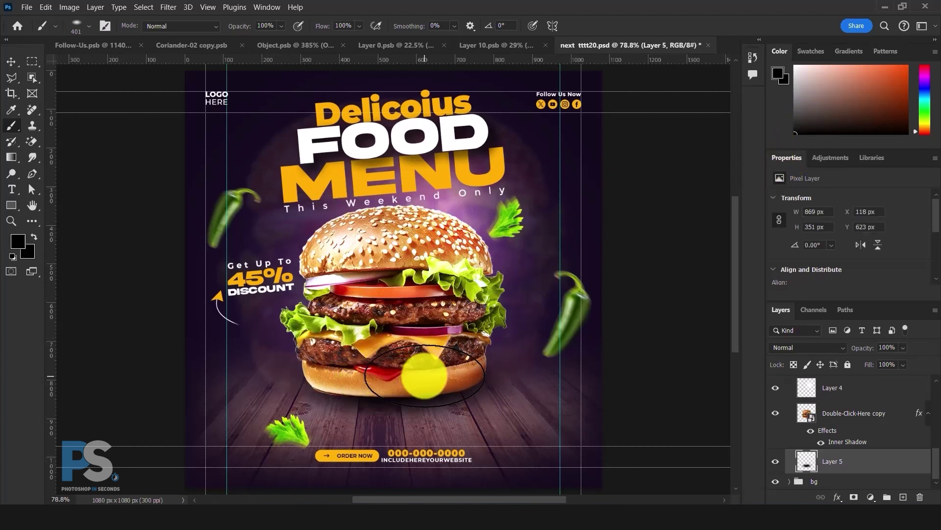
- Squash the burger's shadow to about 64.6% height at full width and position it beneath the bottom bun
{"action": "left_click", "coordinate": [10, 61]}
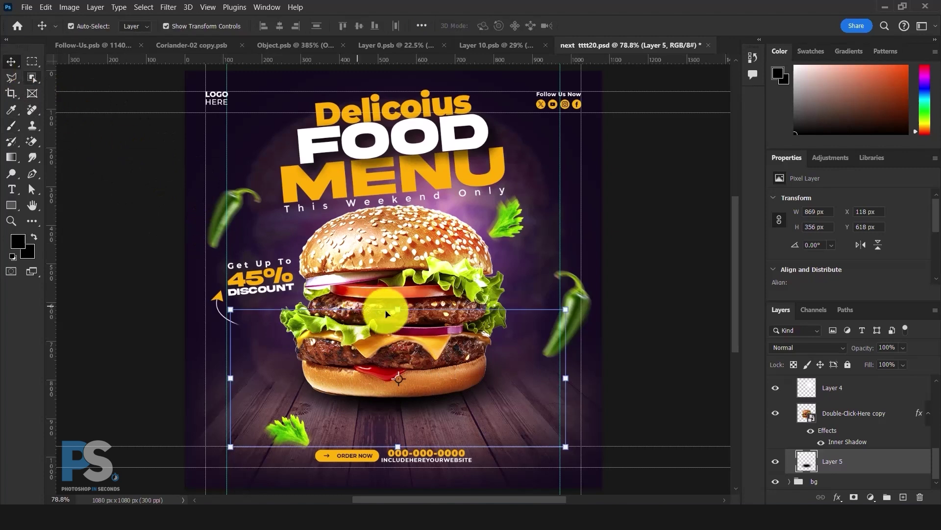
{"action": "left_click_drag", "start_coordinate": [386, 314], "coordinate": [424, 387]}
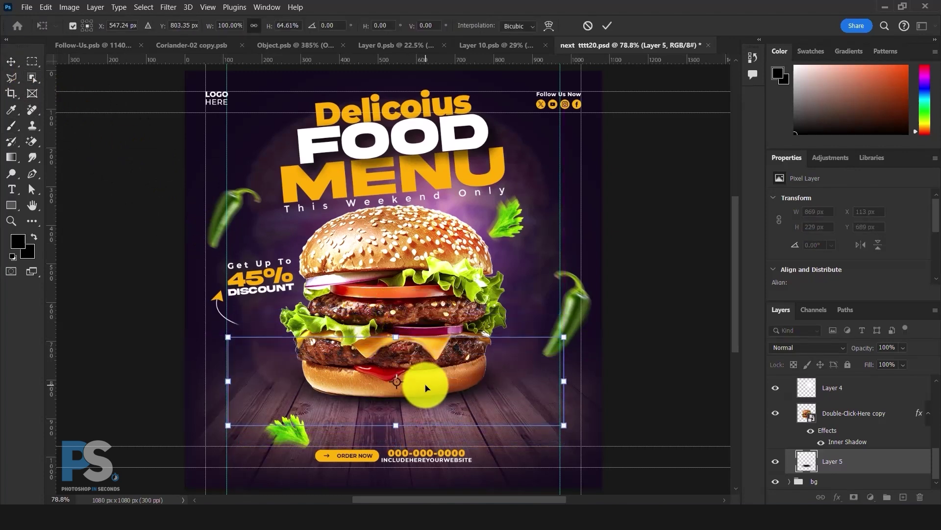
{"action": "key", "text": "Return"}
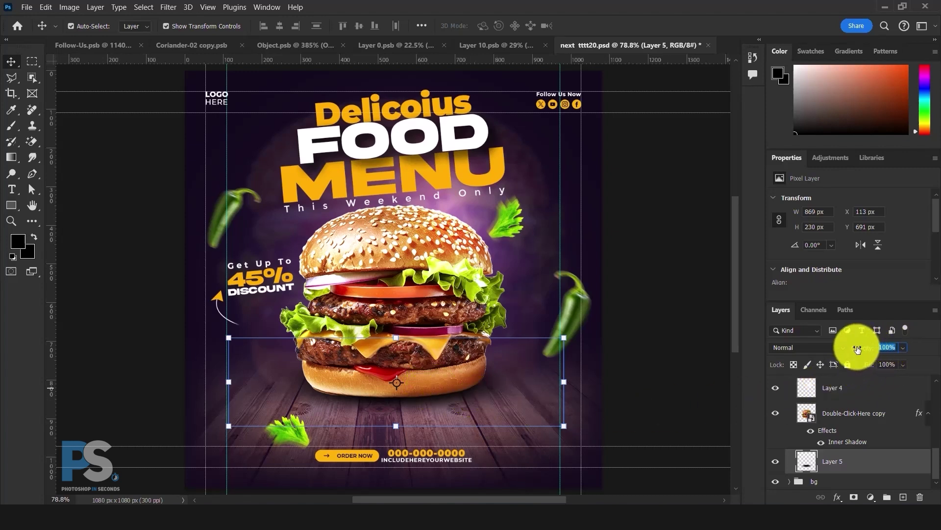
- Set the shadow layer's opacity to 75% and collapse Group 1
{"action": "type", "text": "75"}
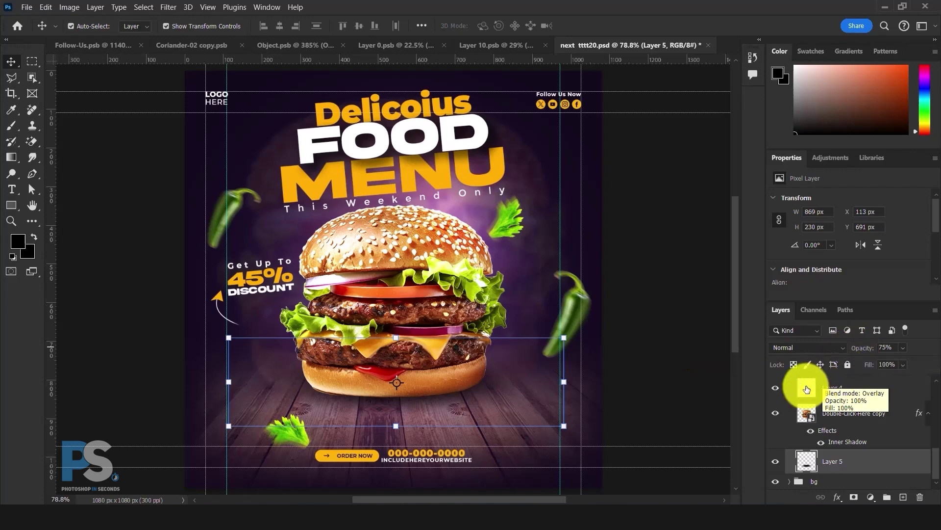
{"action": "scroll", "coordinate": [790, 390], "scroll_direction": "up", "scroll_amount": 5}
{"action": "scroll", "coordinate": [790, 388], "scroll_direction": "up", "scroll_amount": 5}
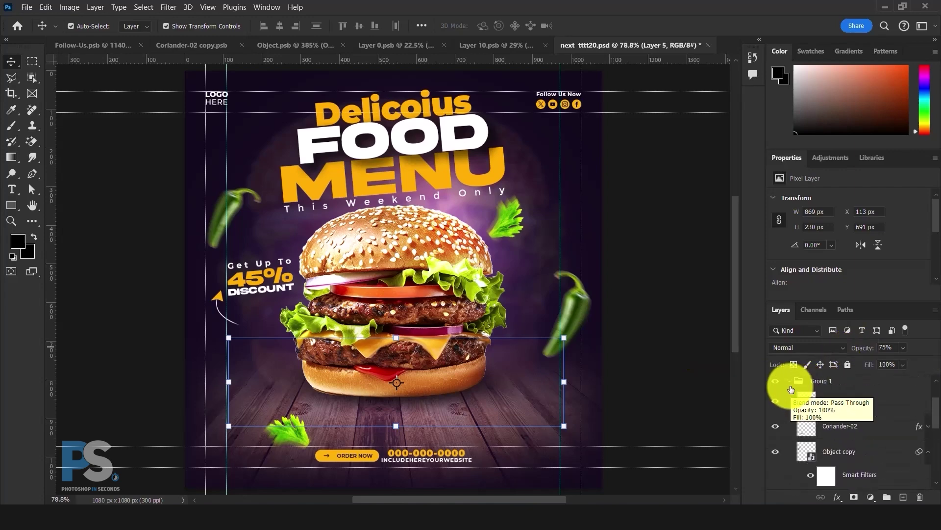
{"action": "left_click", "coordinate": [807, 446]}
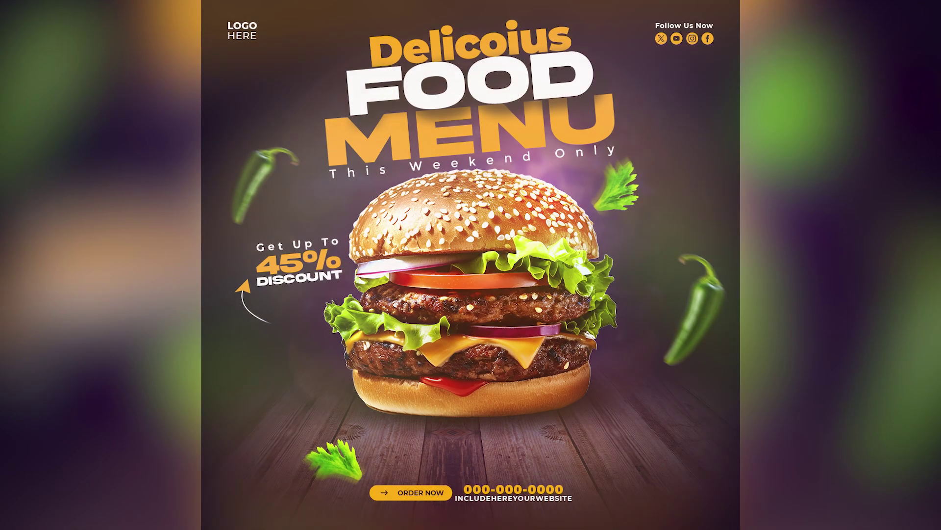